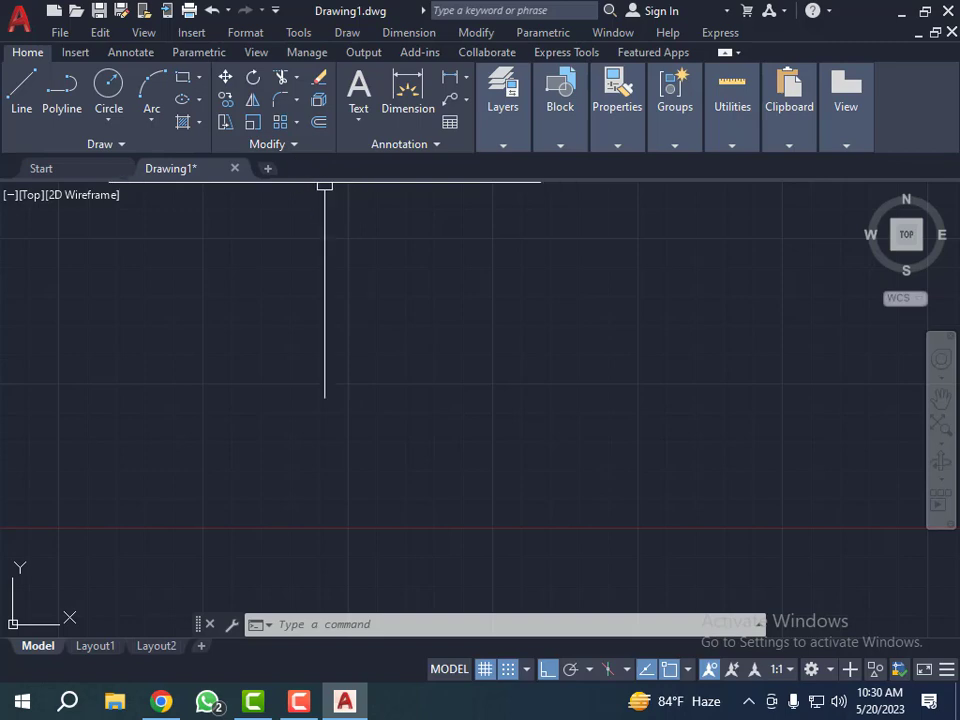
left_click(476, 32)
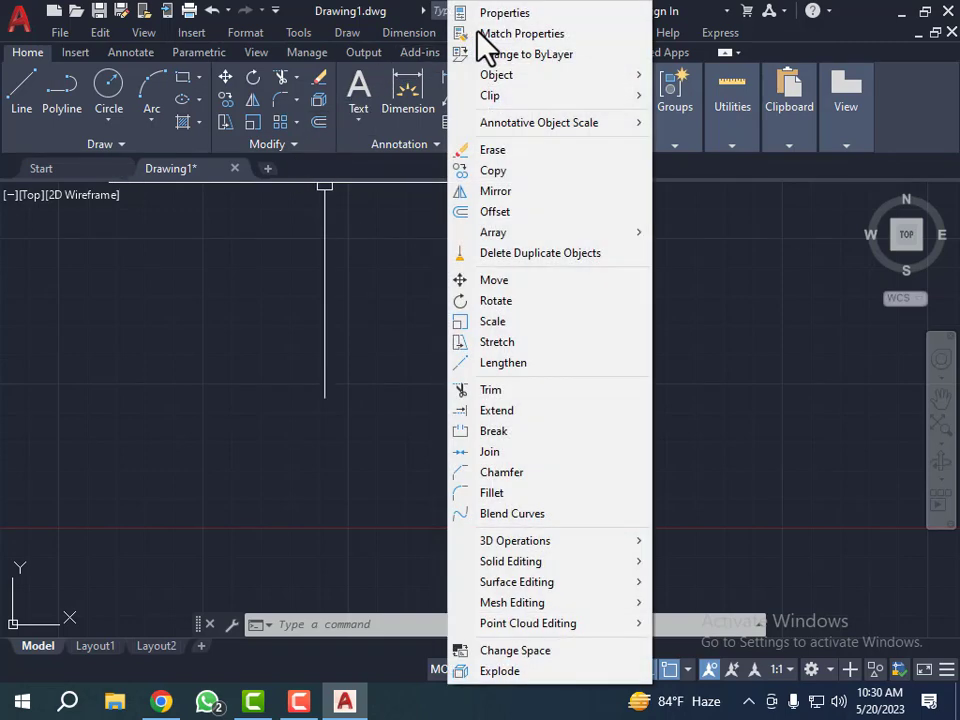
left_click(362, 260)
left_click(379, 289)
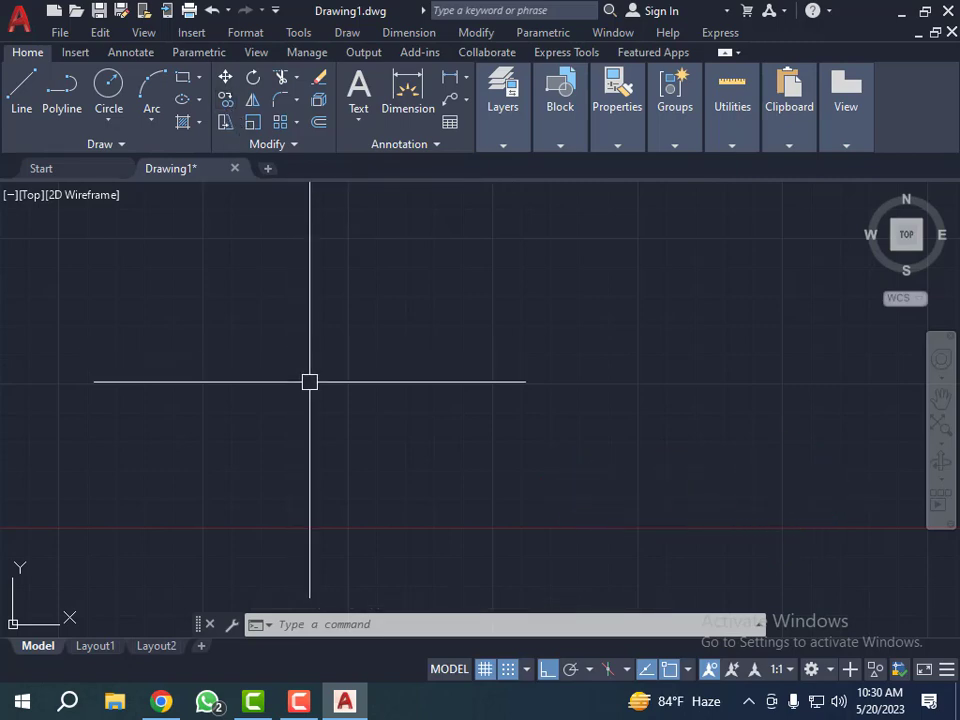
left_click(274, 399)
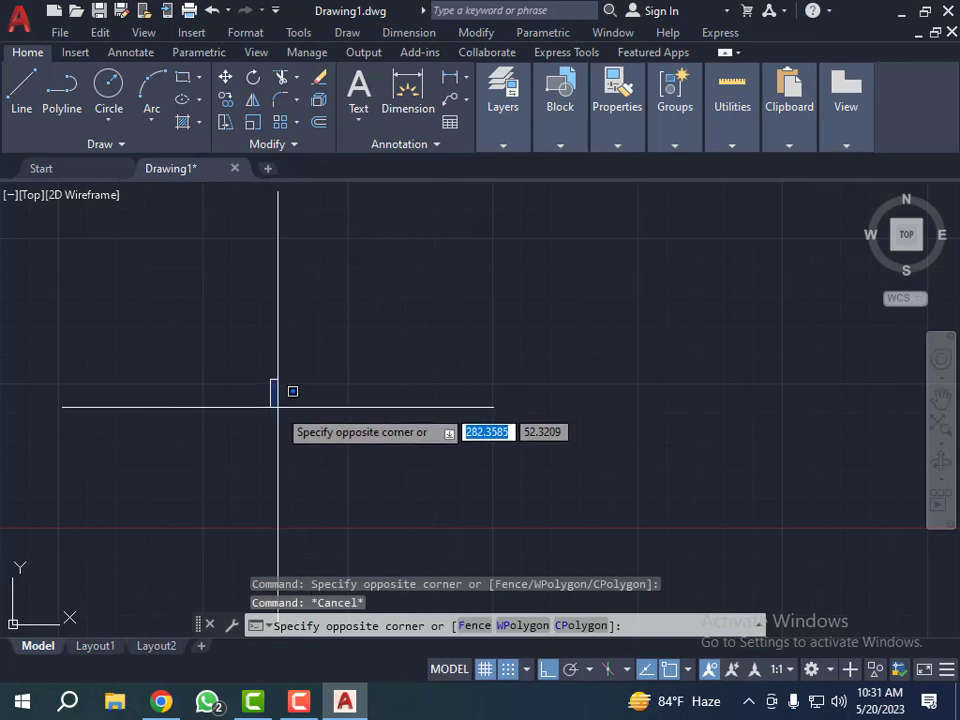
key("Escape")
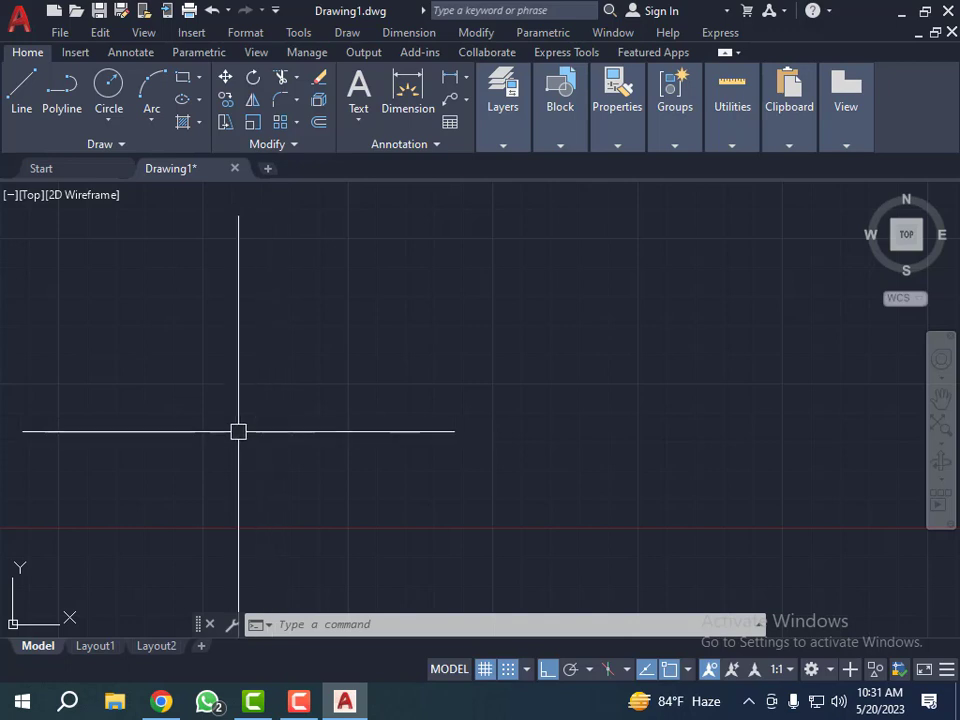
Draw a small, nearly square rectangle in the empty upper-left area of the drawing.
left_click(182, 78)
left_click(167, 336)
left_click(214, 378)
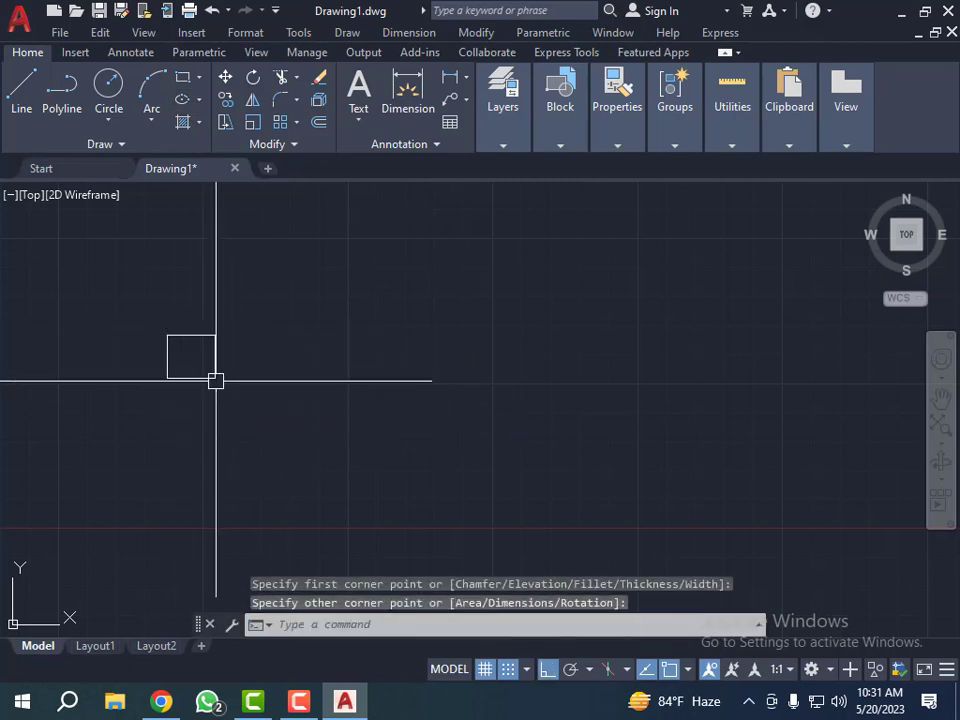
Draw a circle with a radius of about 8.5 just below the small rectangle.
type("c")
key("Return")
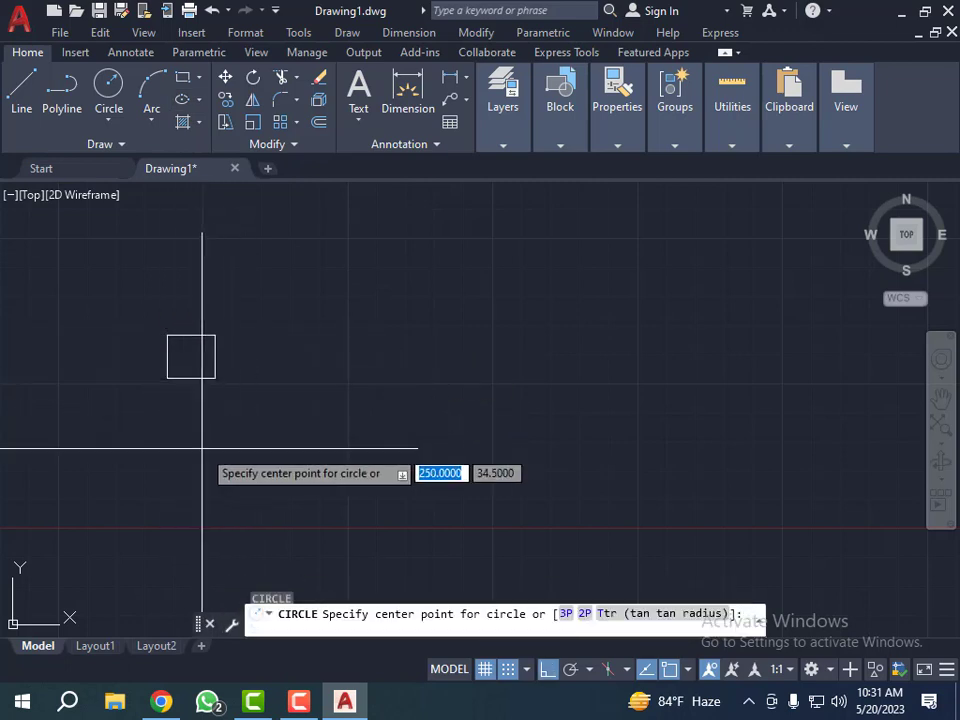
left_click(172, 441)
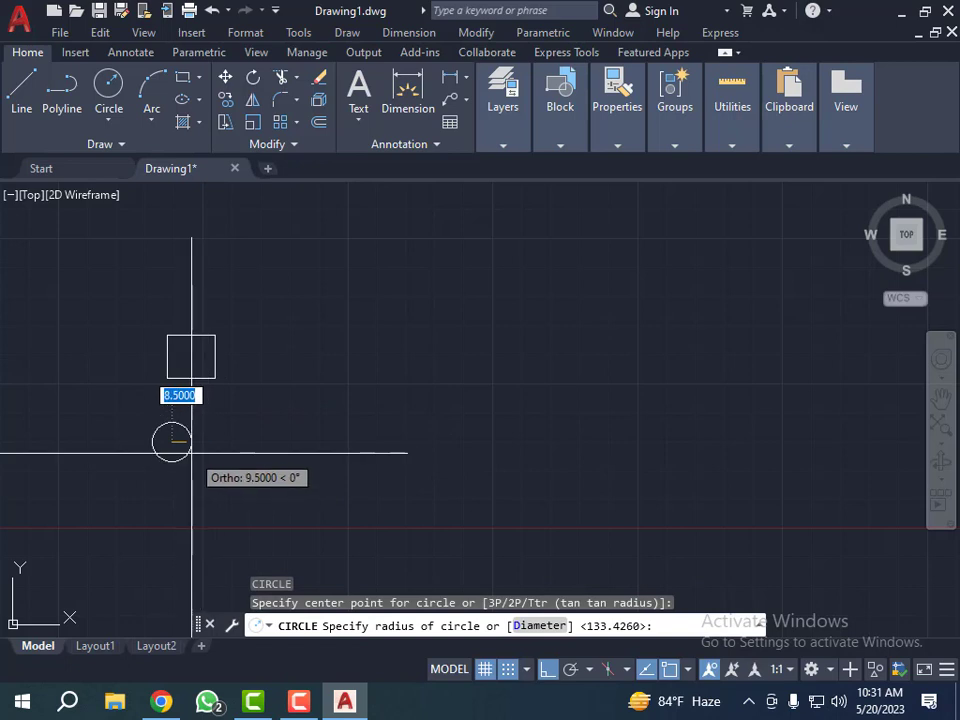
left_click(193, 443)
key("Escape")
key("Escape")
key("Escape")
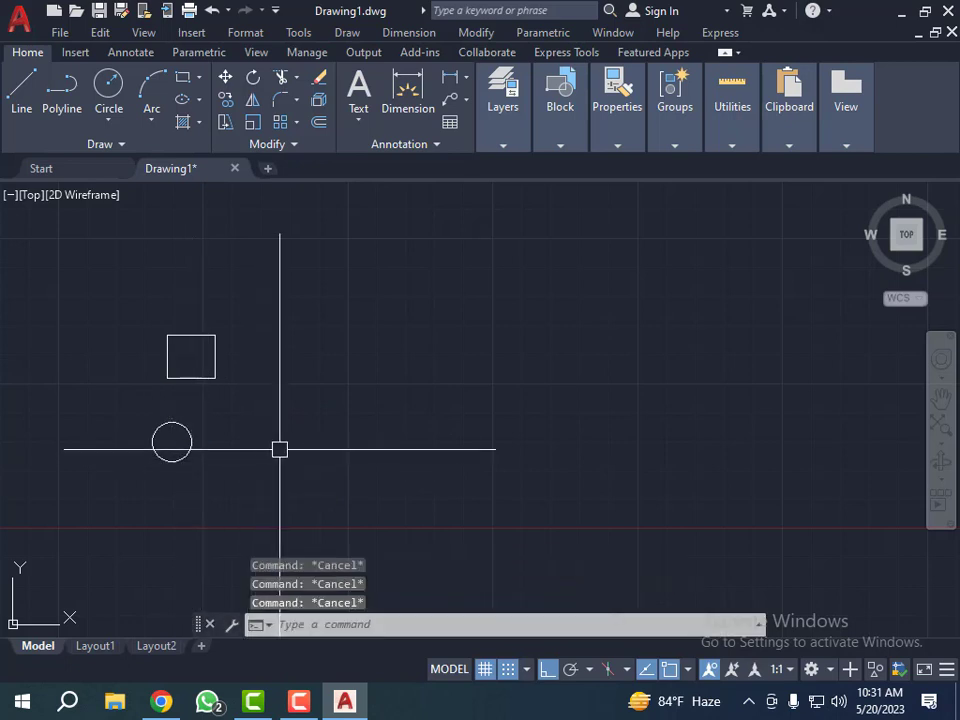
Draw a large horizontal rectangle to the right of the small rectangle and the circle.
key("Return")
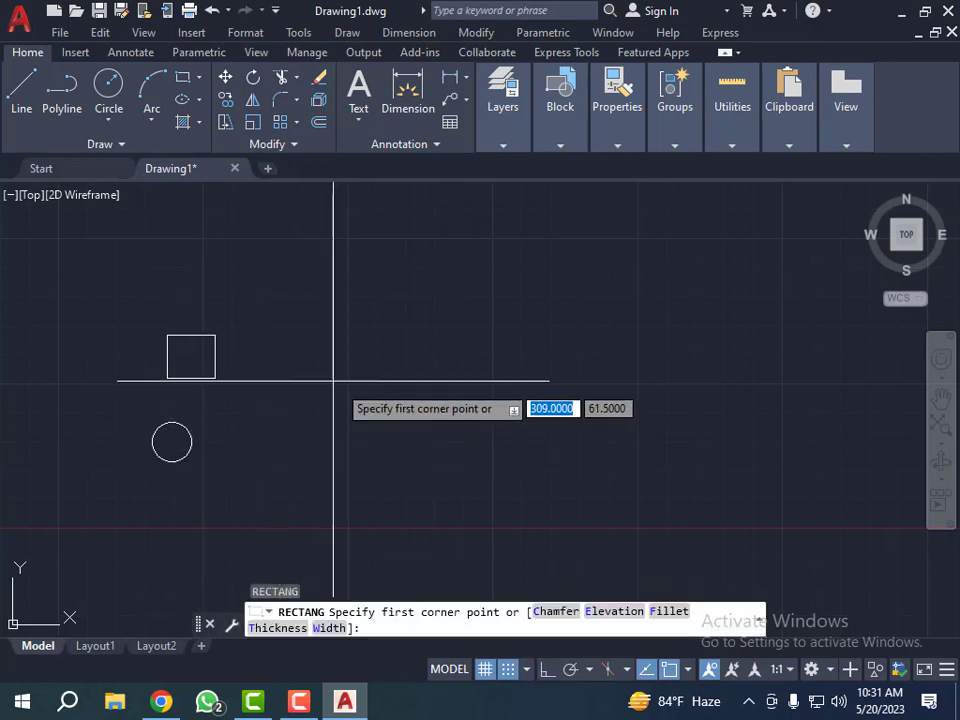
left_click(306, 325)
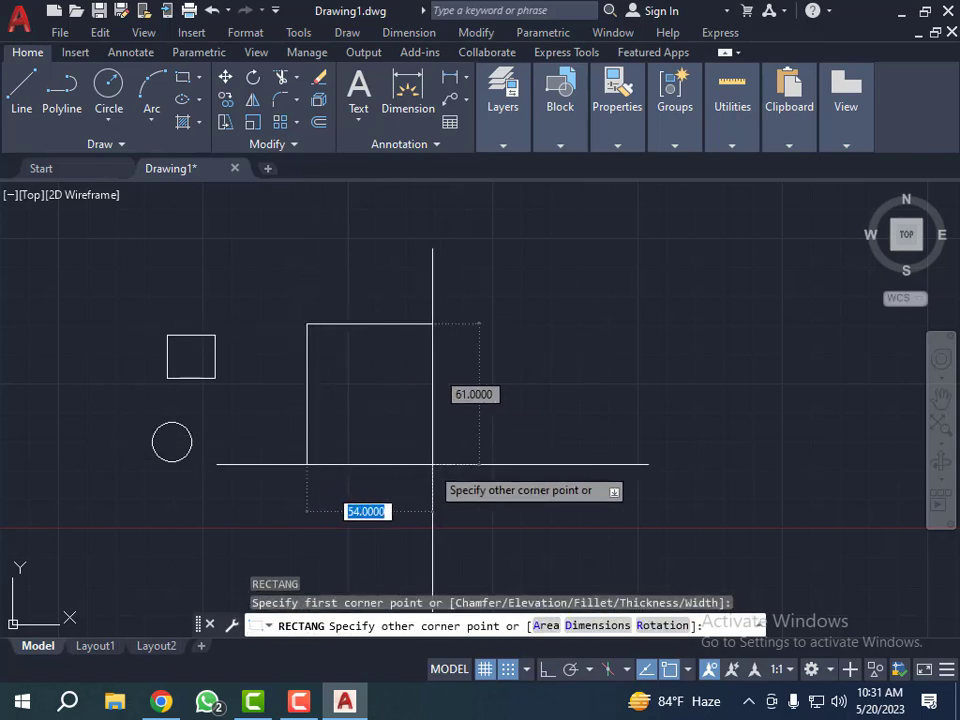
left_click(535, 470)
key("Escape")
key("Escape")
Offset the large rectangle inward by a distance of 5.
type("o")
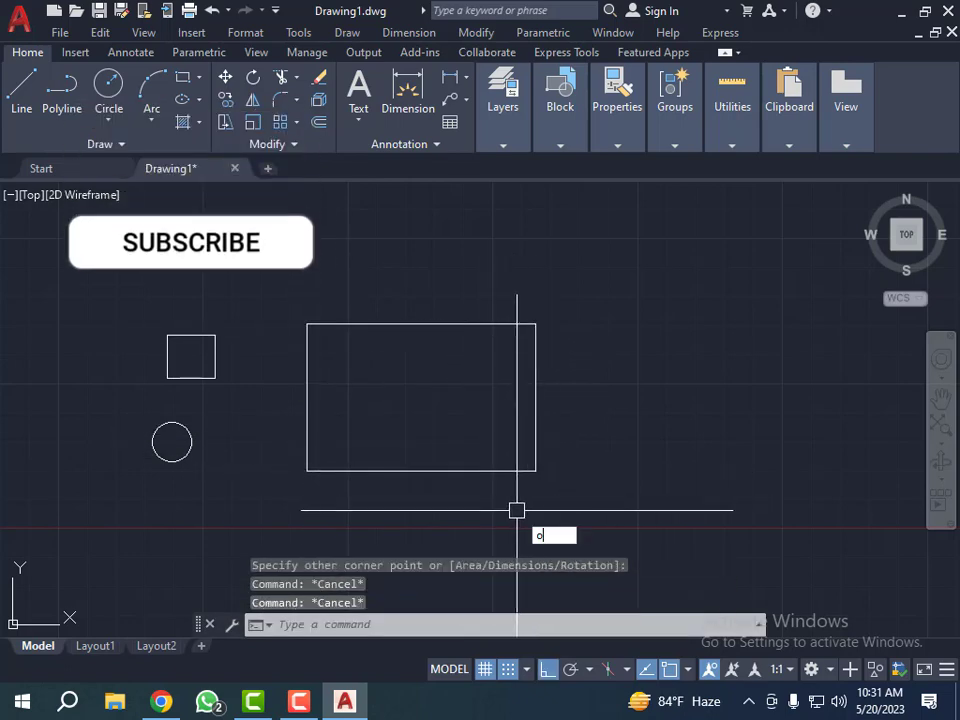
key("Return")
type("5")
key("Return")
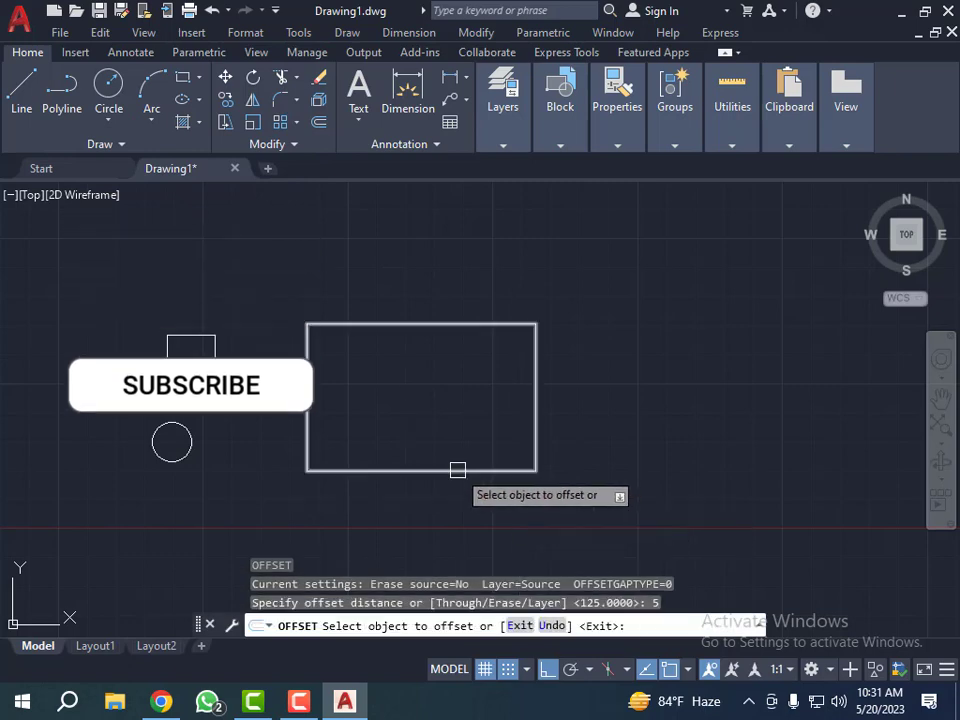
left_click(456, 468)
left_click(456, 411)
key("Escape")
key("Escape")
Copy the two nested rectangles horizontally to the right by a distance of 500.
left_click(583, 294)
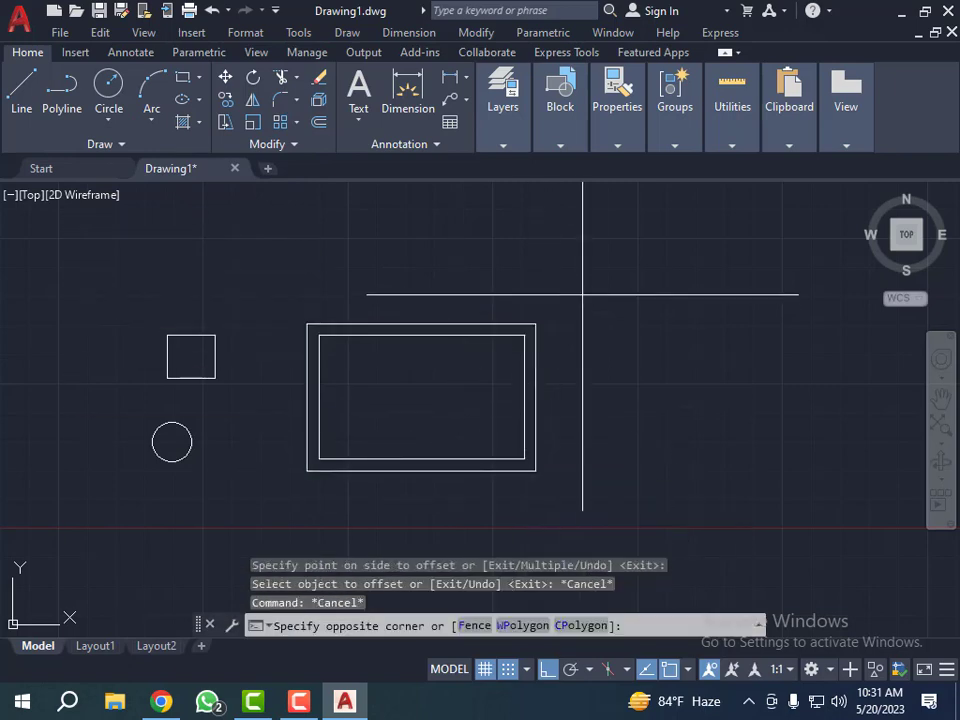
left_click(356, 517)
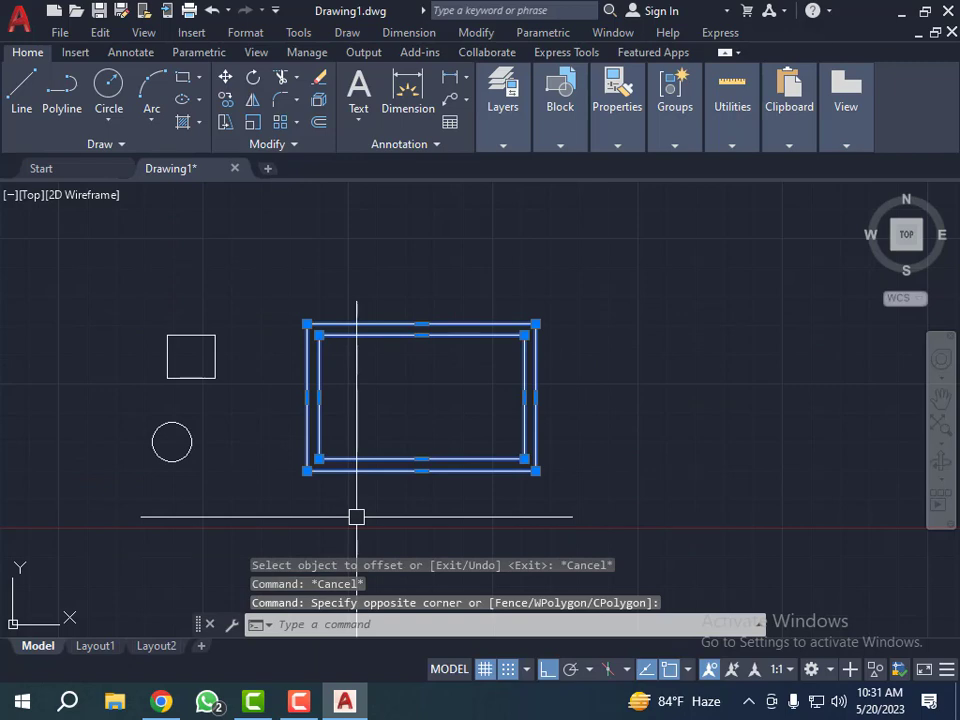
type("cond p")
key("Return")
left_click(333, 524)
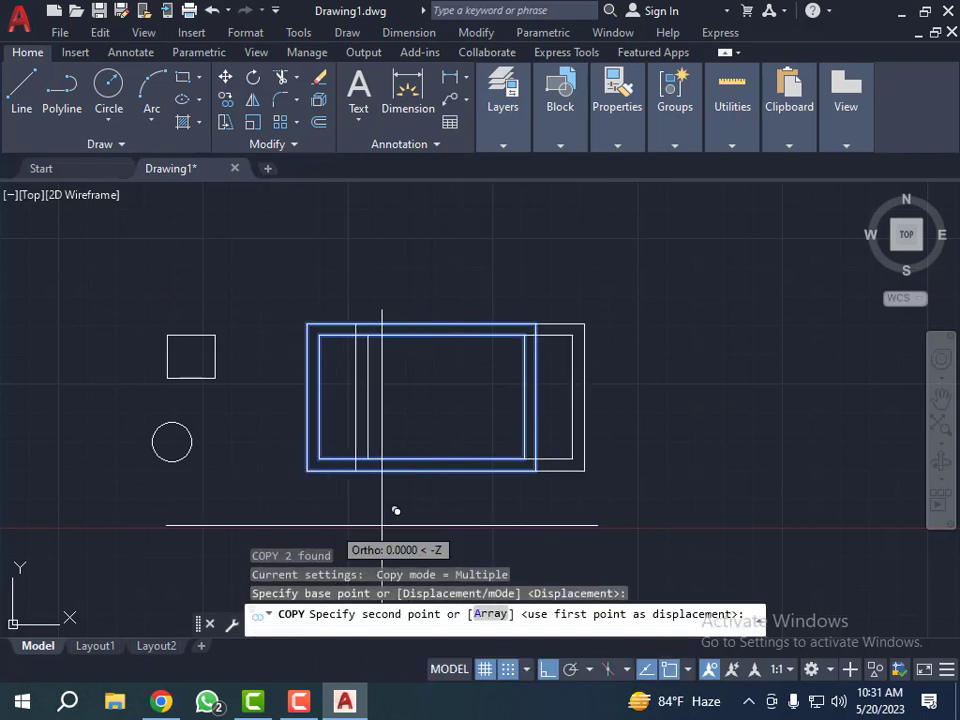
type("5")
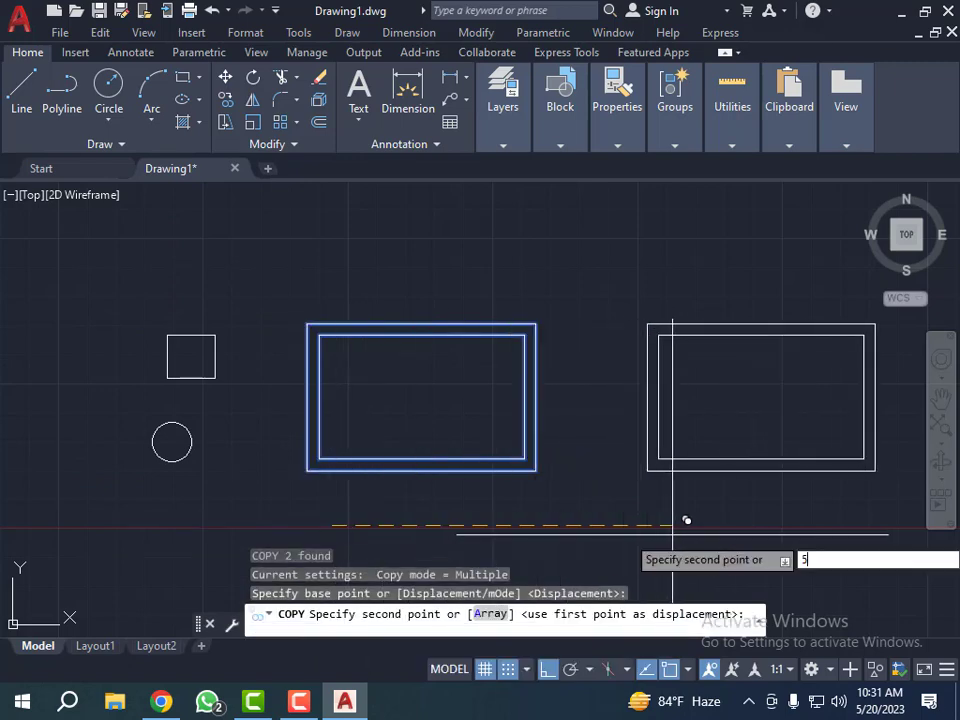
type("00")
key("Return")
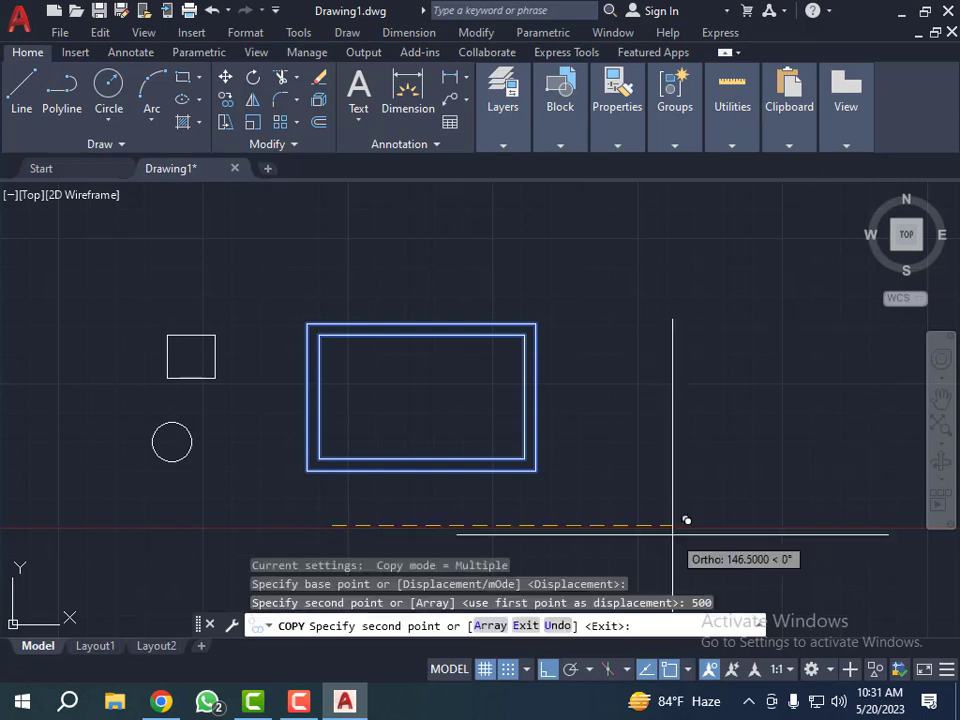
key("Escape")
key("Escape")
key("Escape")
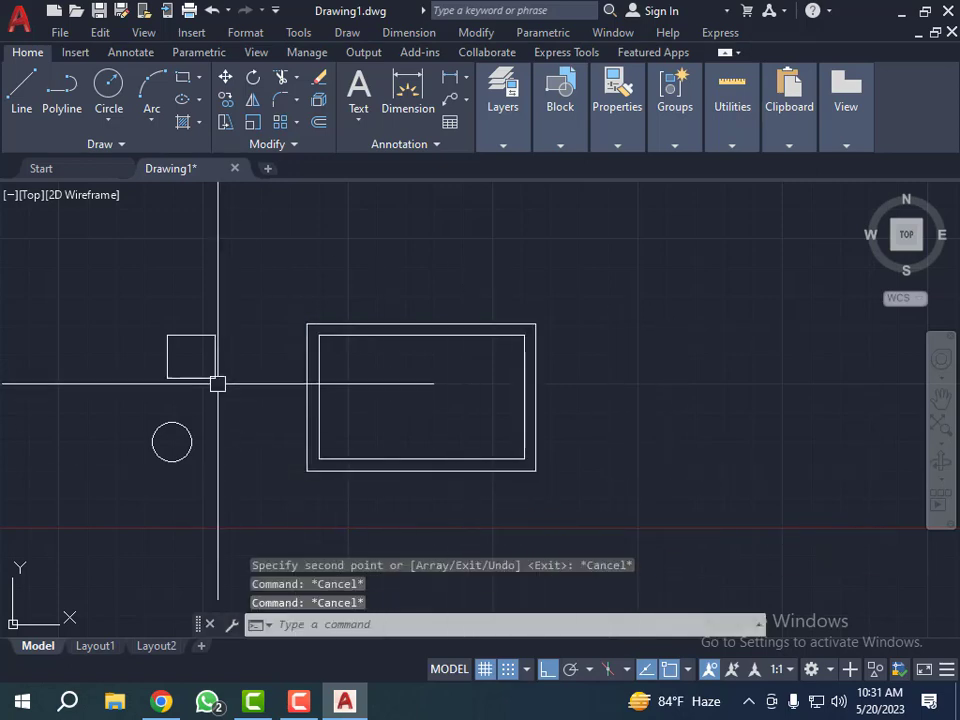
Erase the small rectangle above the circle.
left_click(227, 311)
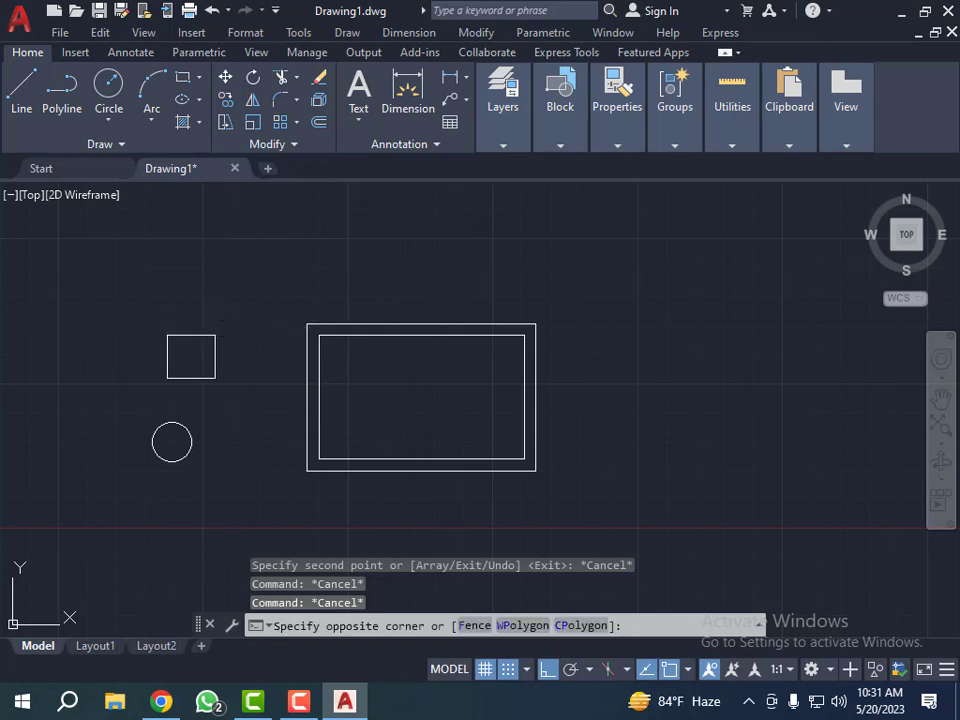
left_click(156, 393)
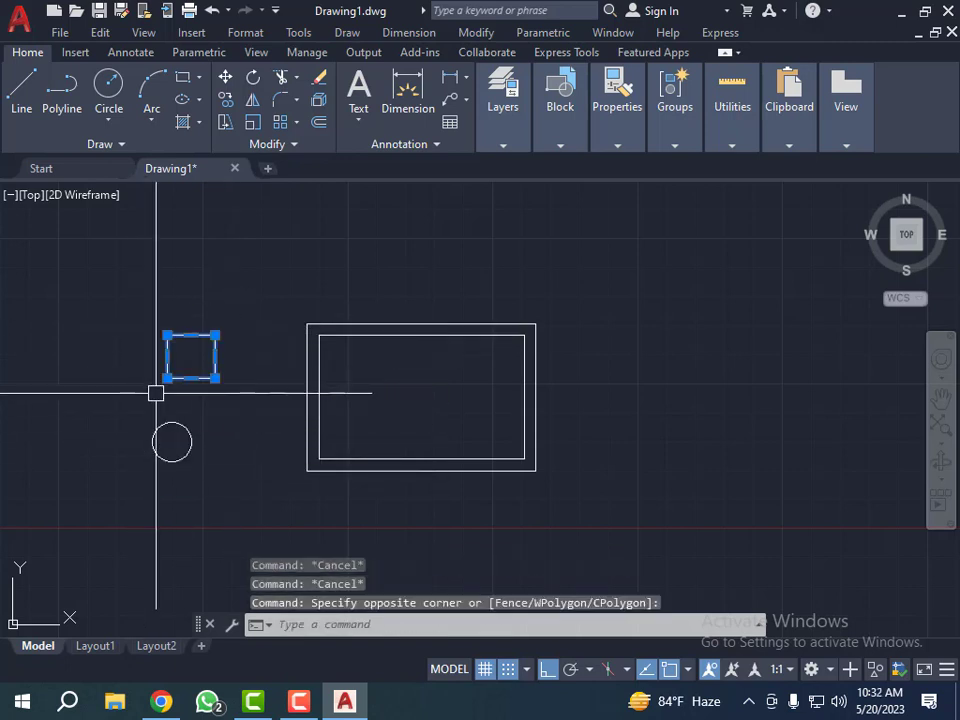
type("E")
key("Return")
key("Escape")
key("Escape")
type("C")
key("Return")
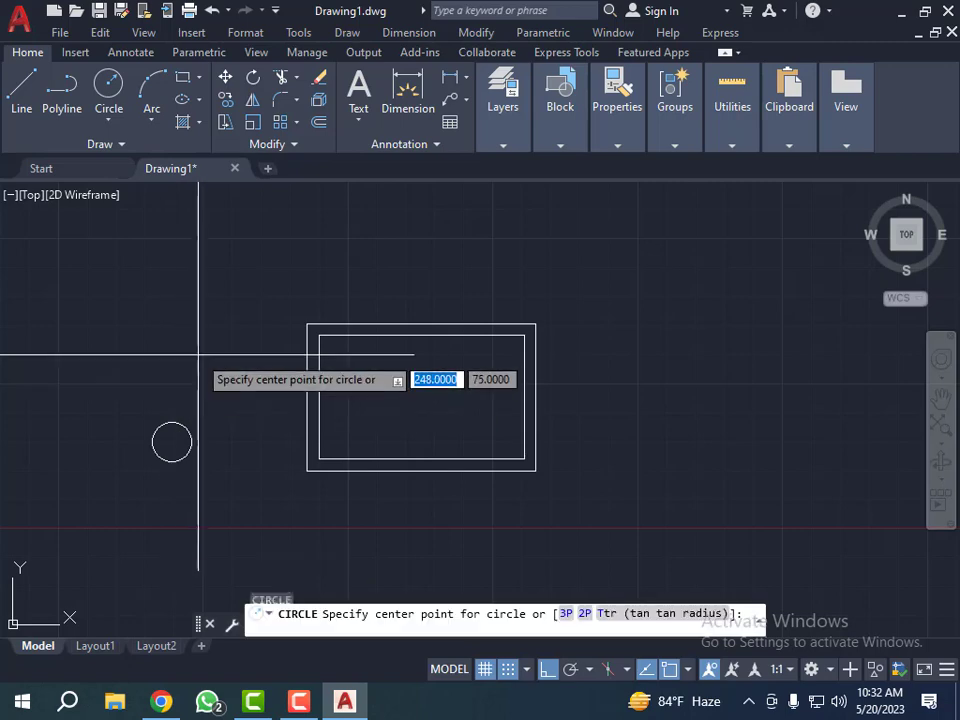
key("Escape")
Draw a rectangle 10 wide and 10 high above the circle.
type("re")
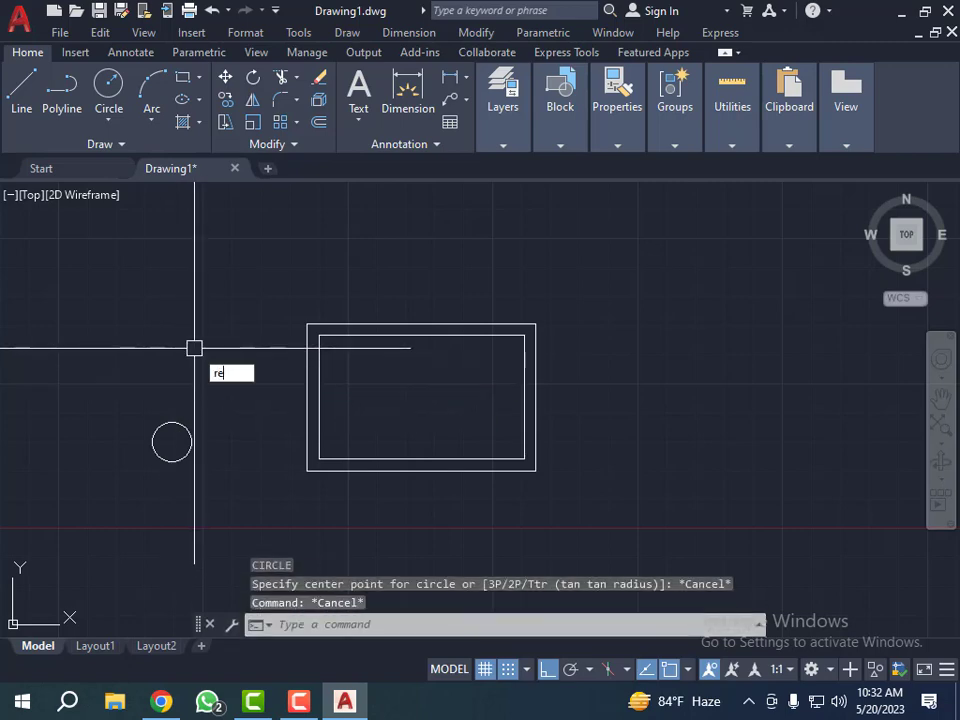
type("c")
key("Return")
left_click(175, 335)
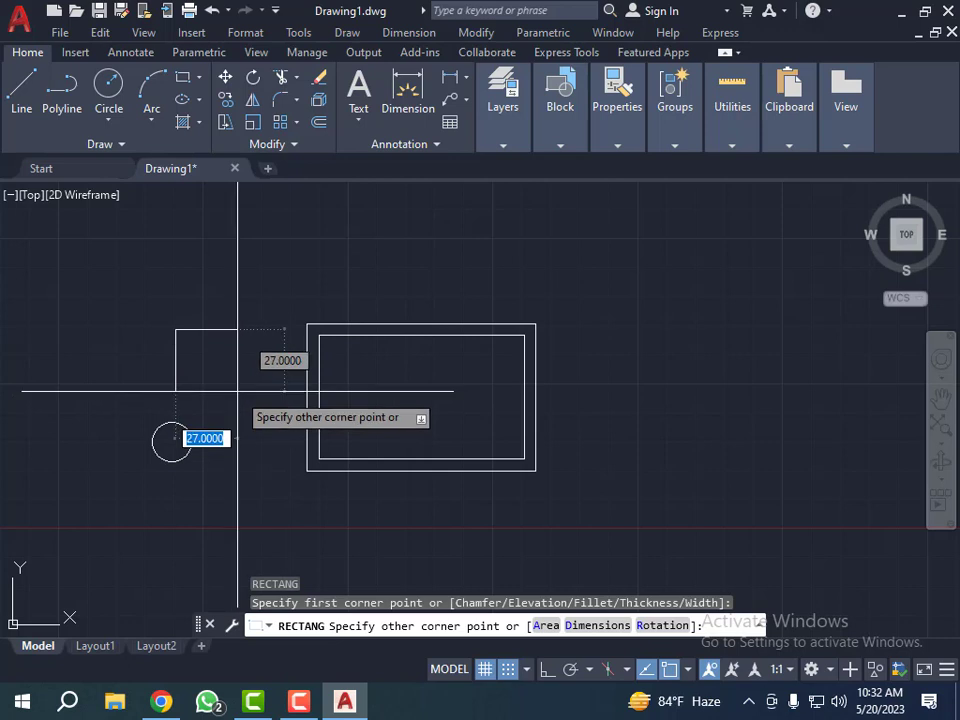
key("Tab")
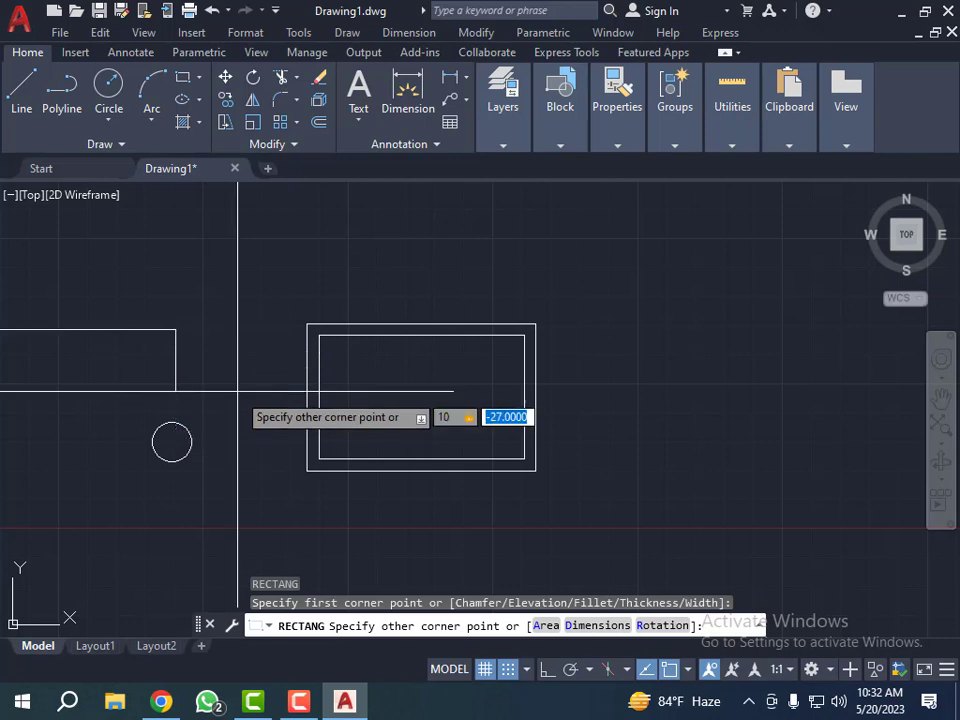
key("Return")
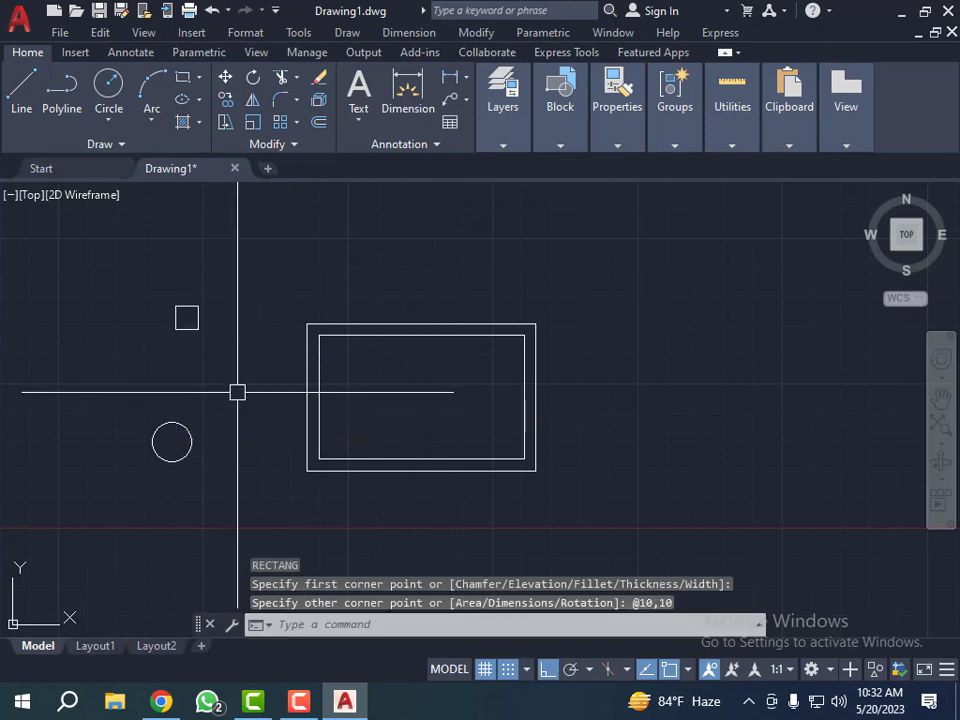
left_click(223, 273)
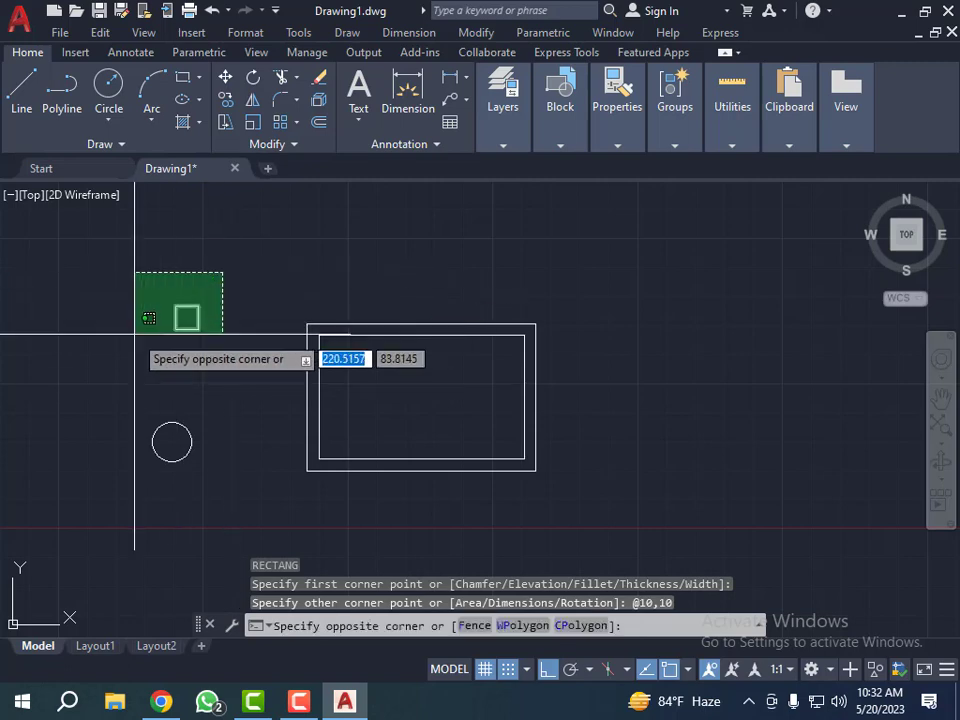
left_click(125, 348)
key("Escape")
key("Escape")
key("Escape")
left_click(207, 271)
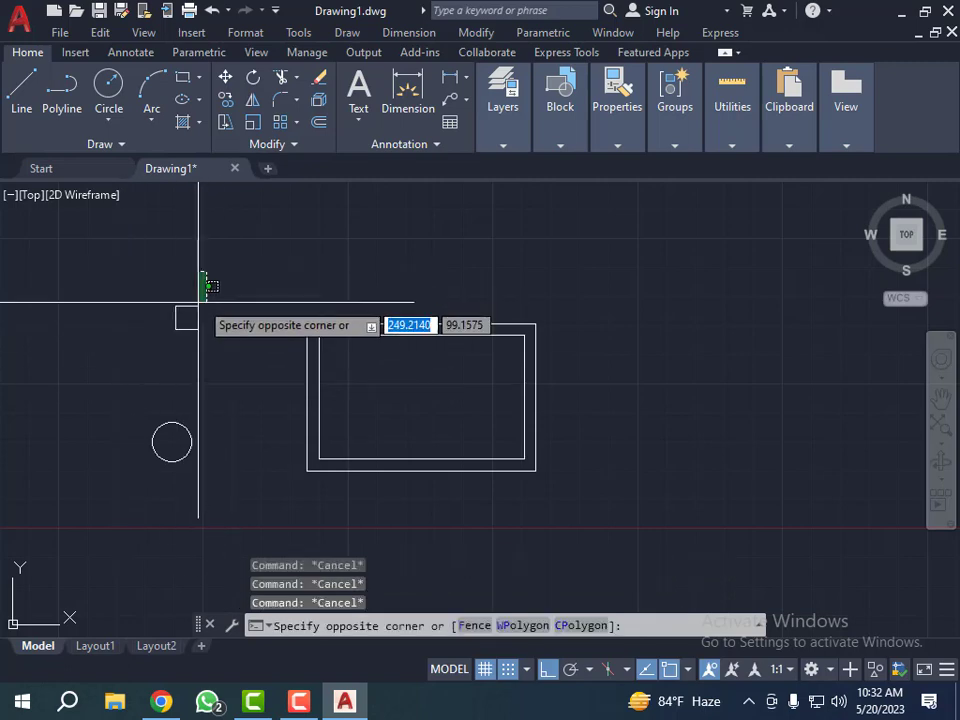
left_click(152, 340)
key("Escape")
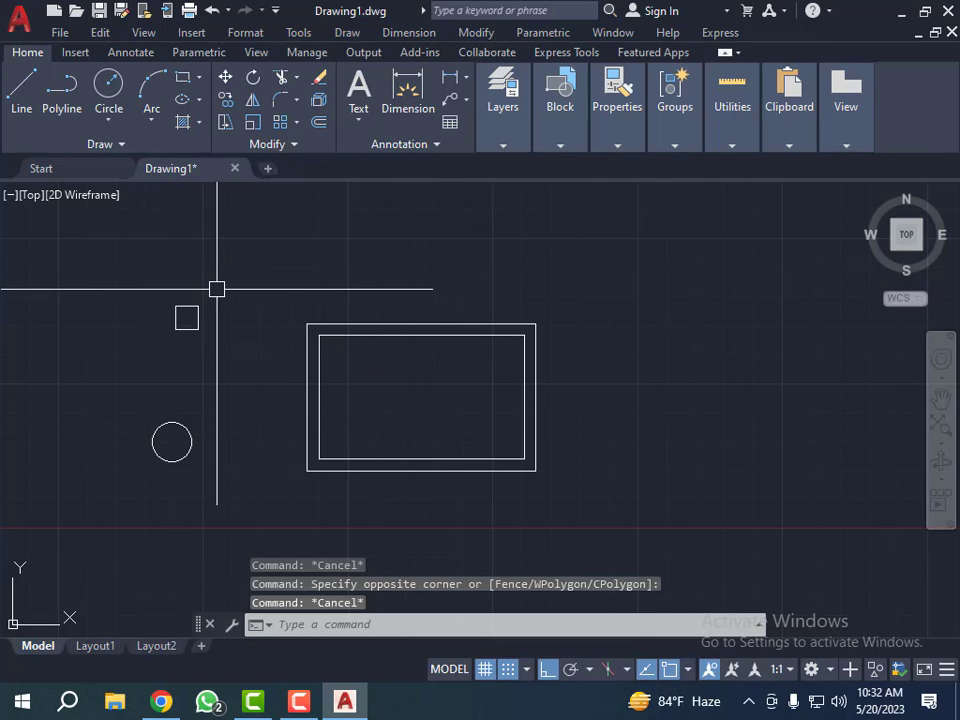
key("Escape")
left_click(227, 274)
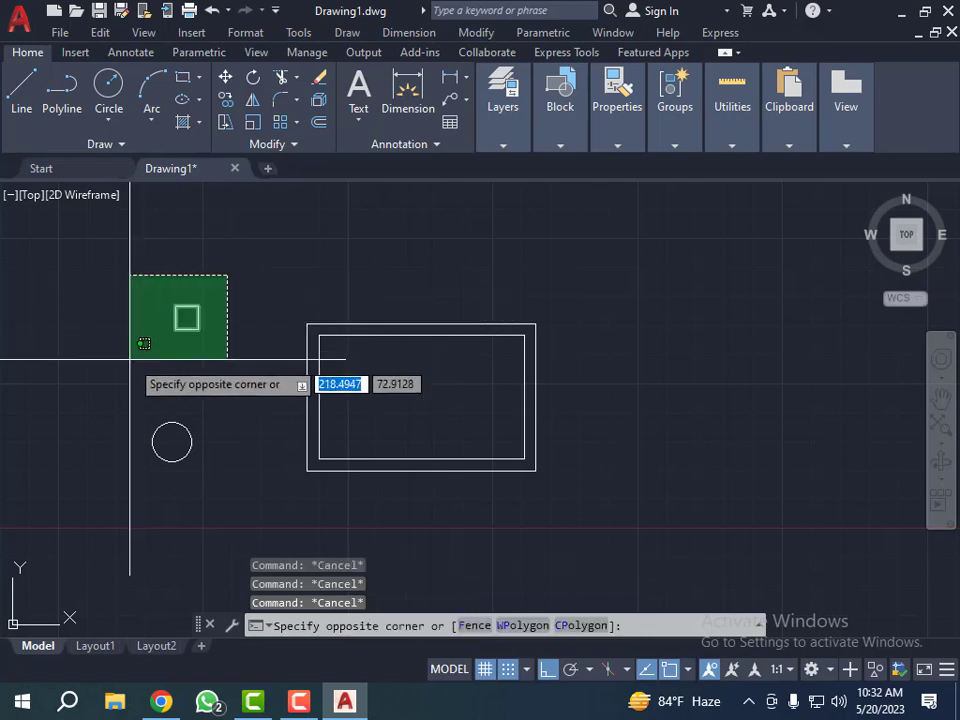
left_click(130, 358)
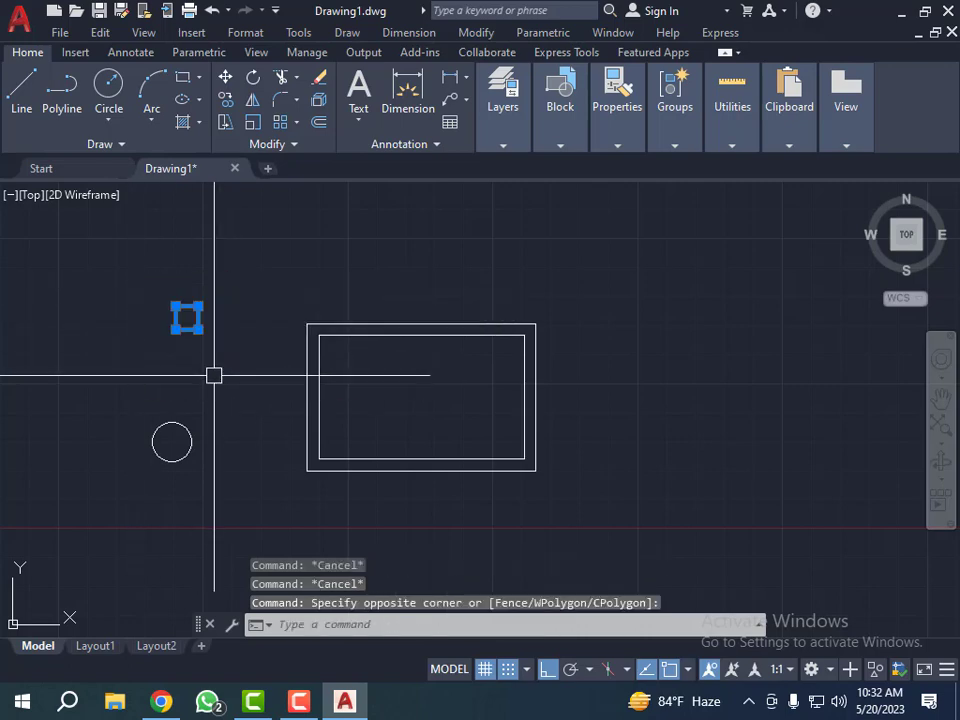
key("Escape")
left_click(229, 287)
key("Escape")
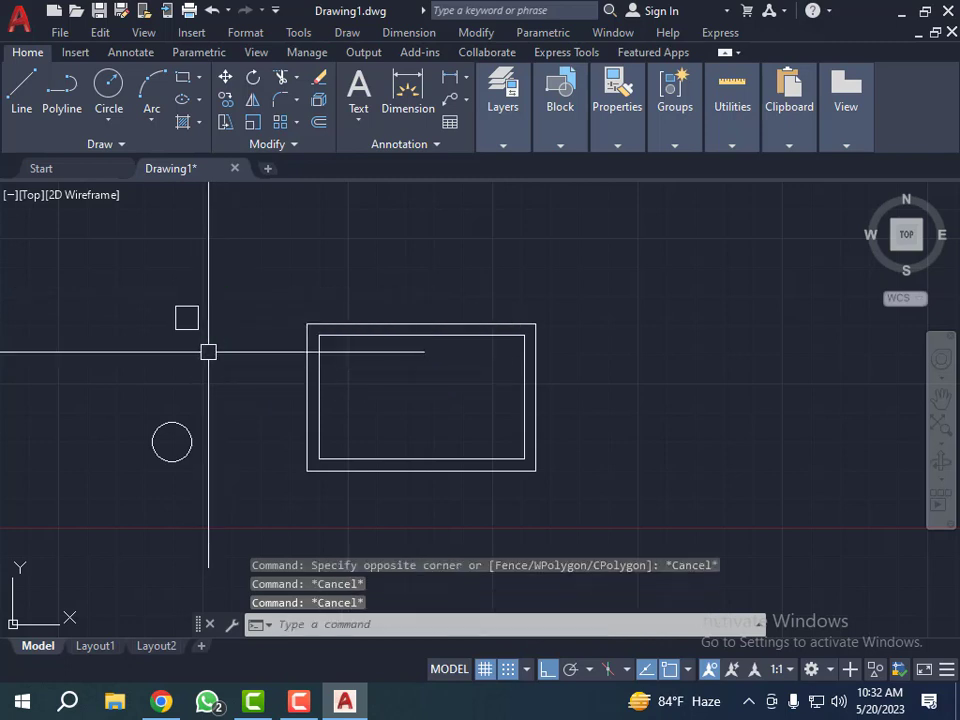
key("Escape")
Try to copy the 10 by 10 square above the circle with the Copy command.
type("c")
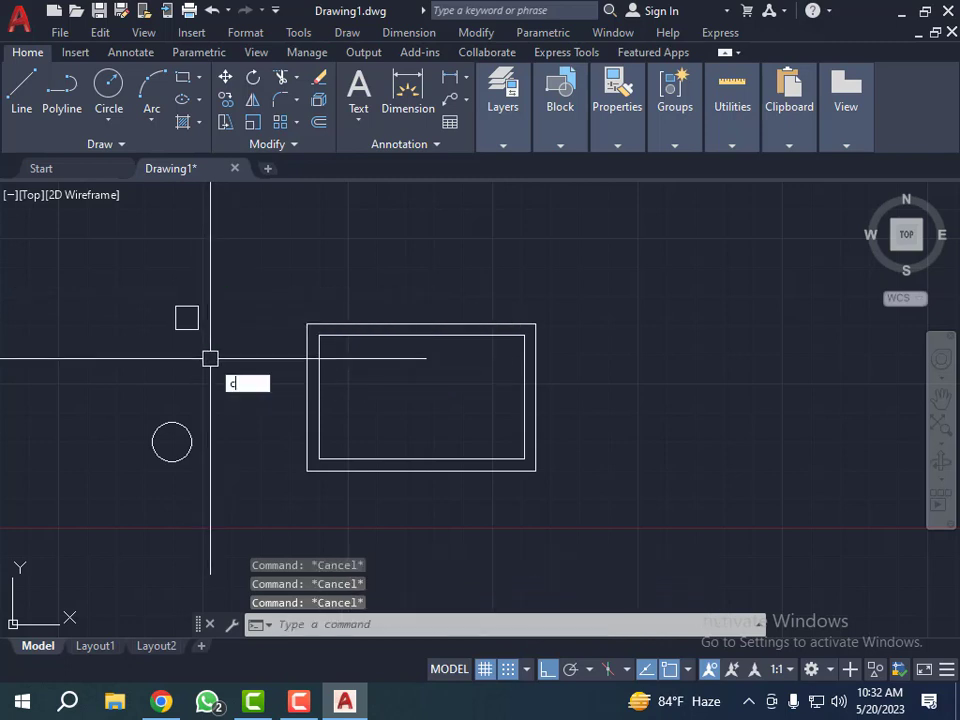
type("t o")
key("Return")
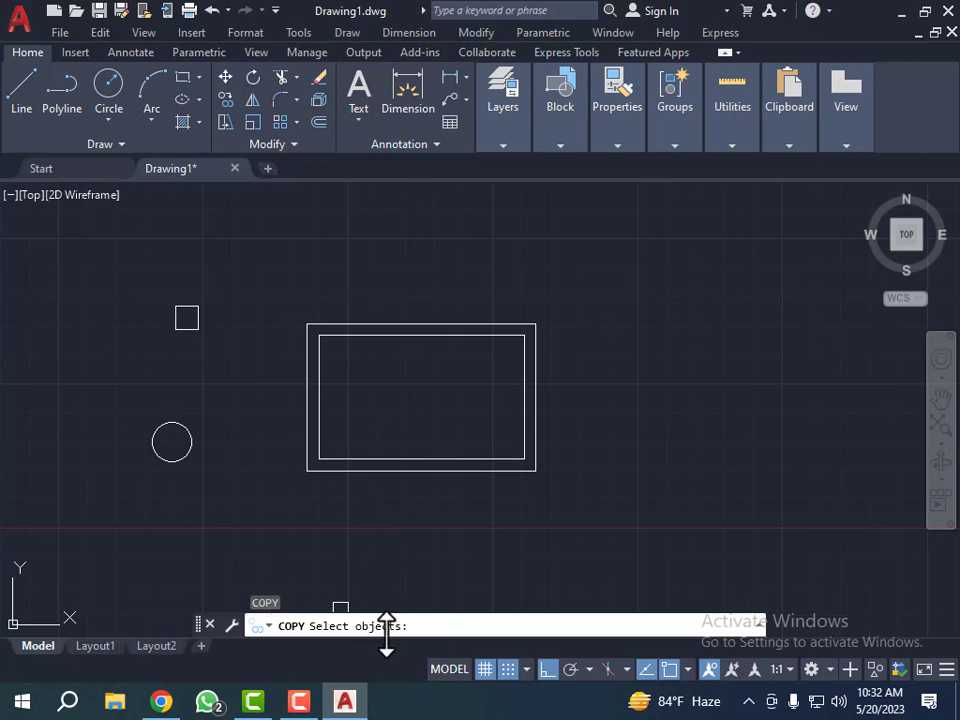
left_click(185, 318)
key("Return")
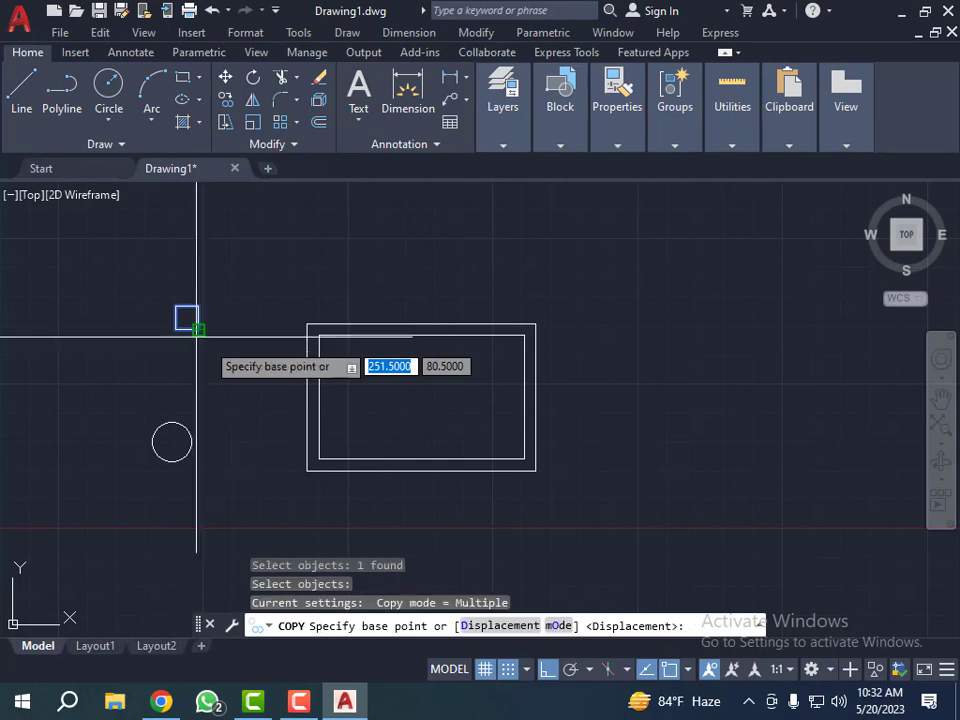
key("Escape")
key("Escape")
key("Escape")
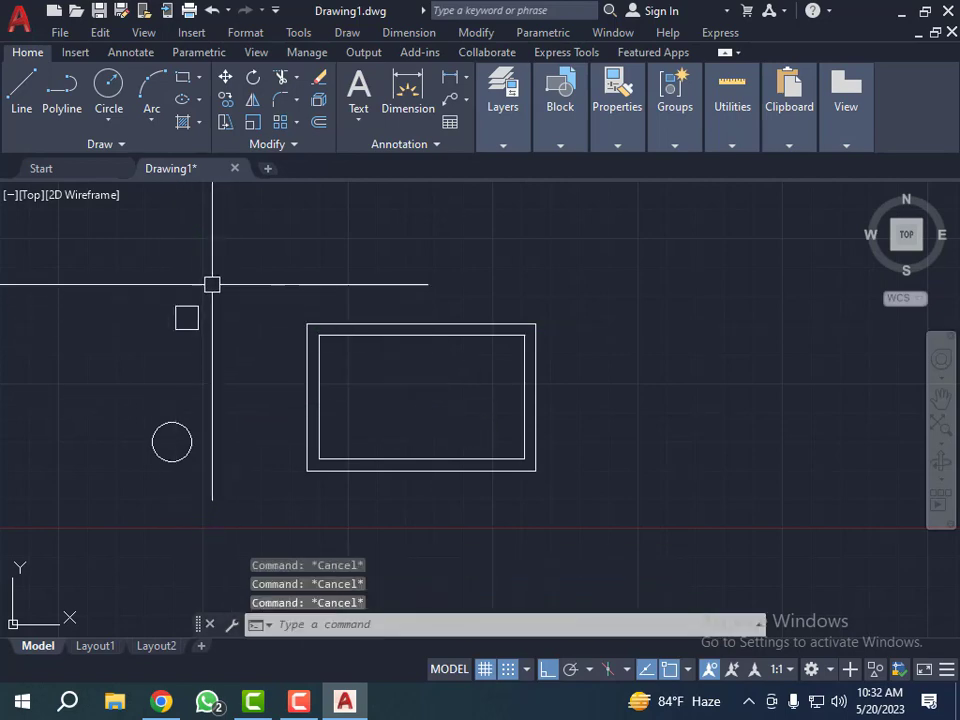
Copy the small square by its lower-left corner to the outer rectangle's lower-left corner, and undo the copy.
left_click(222, 270)
left_click(178, 330)
type("c")
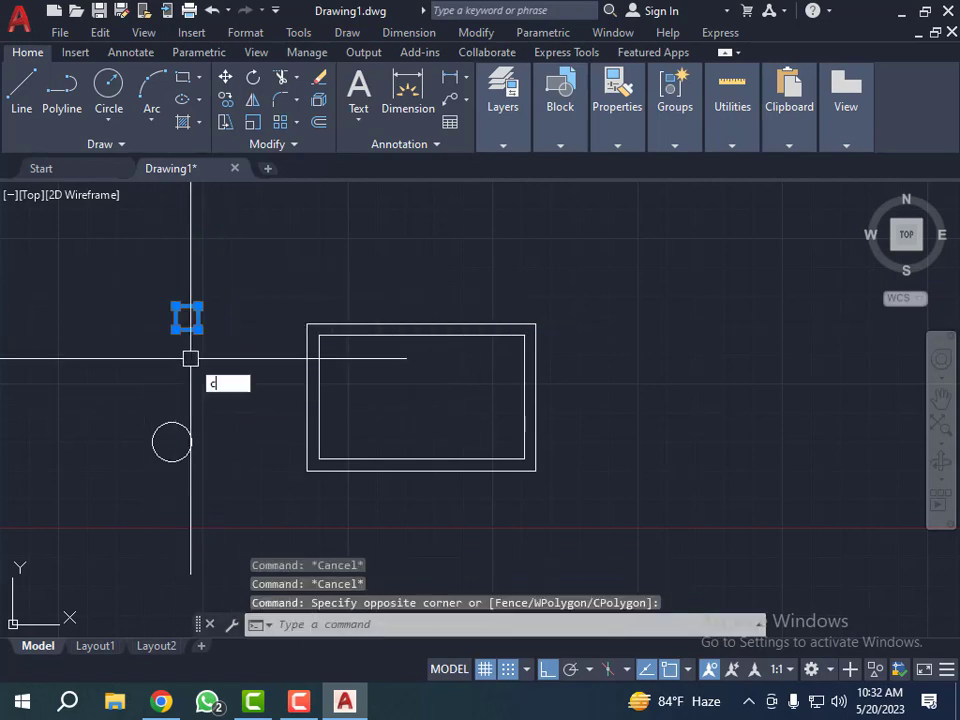
type("p")
key("Return")
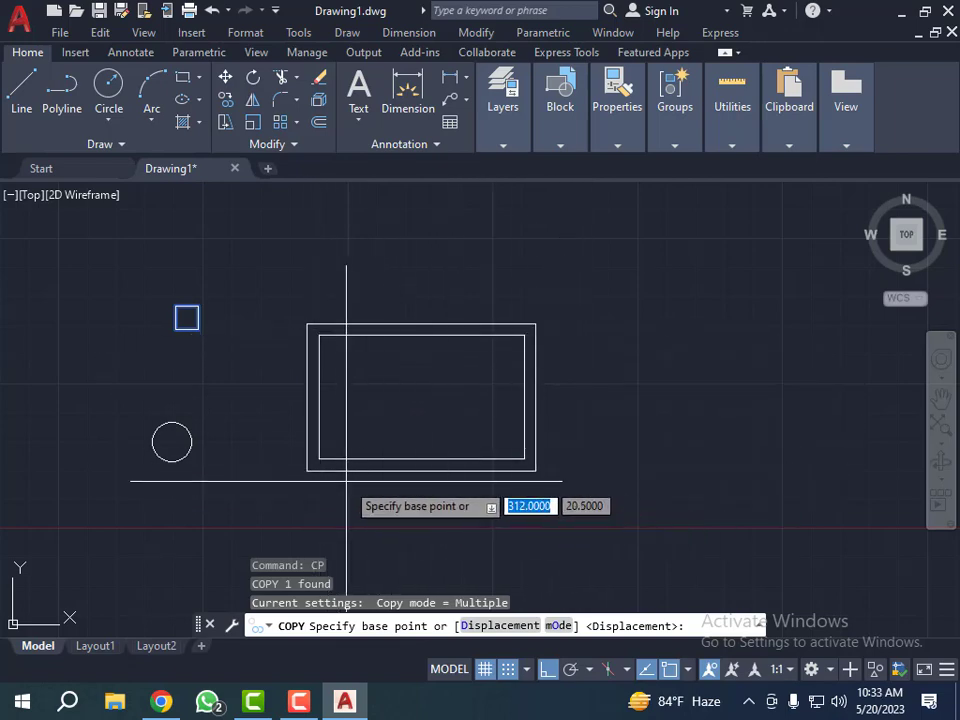
left_click(176, 328)
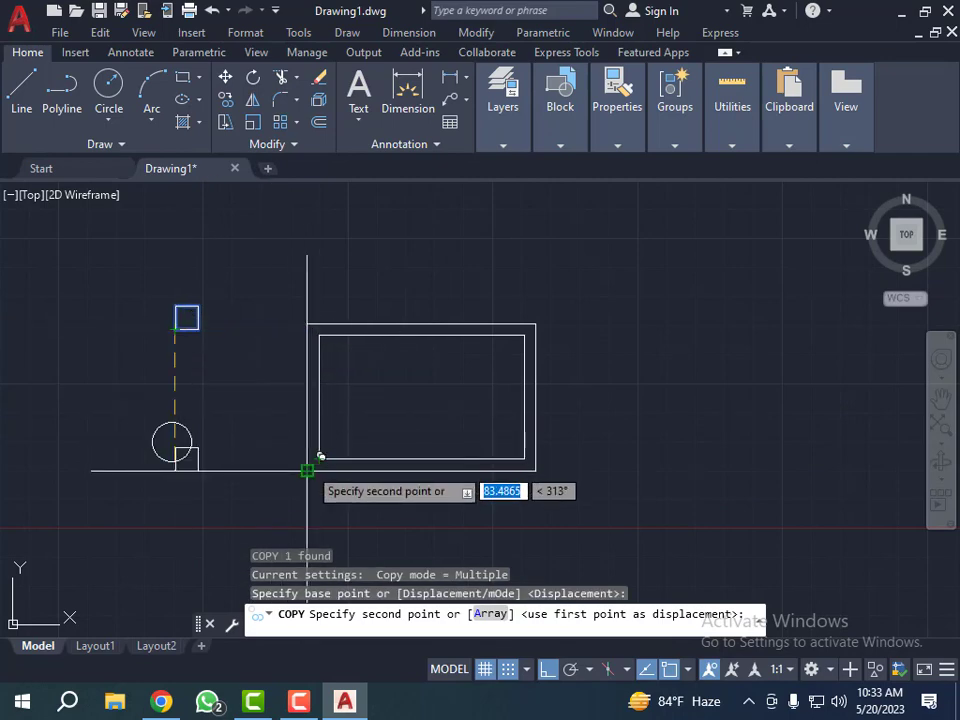
left_click(307, 470)
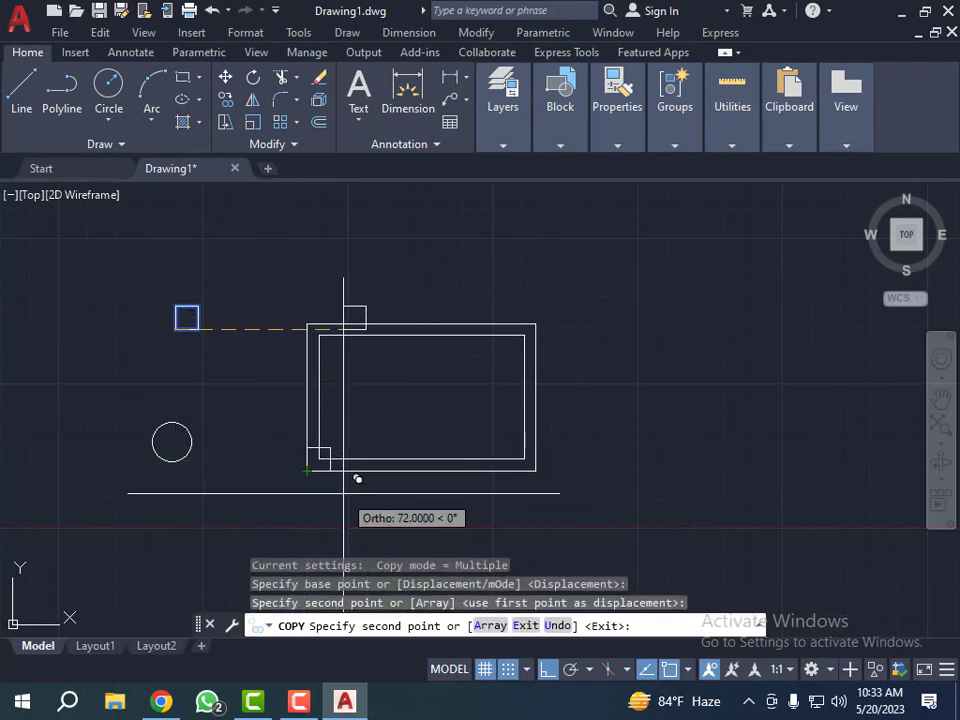
key("Escape")
key("ctrl+z")
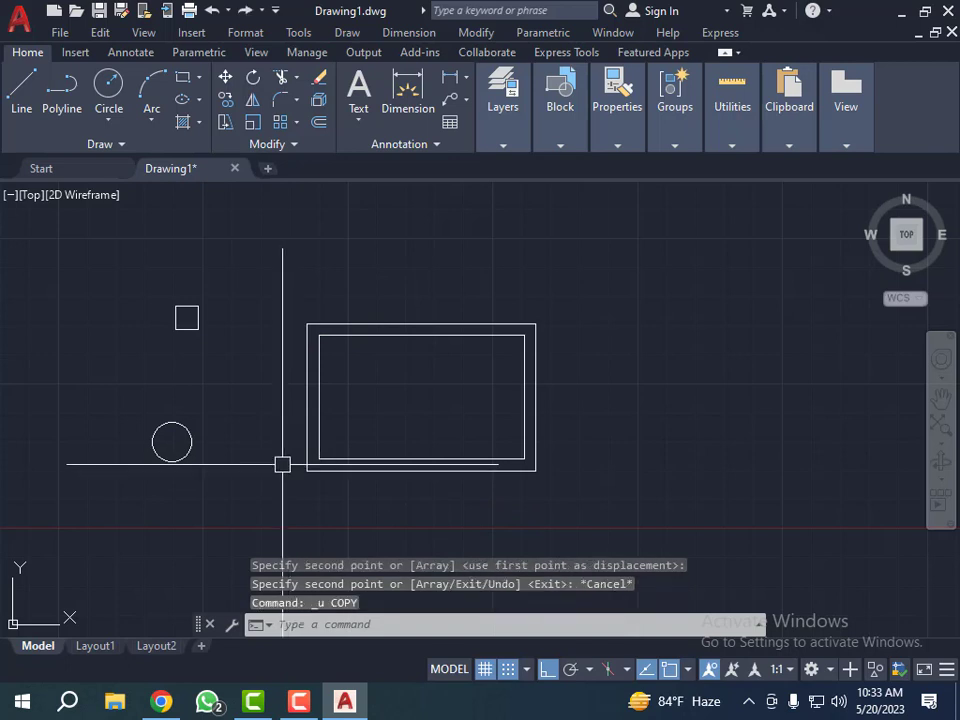
Copy the small square by its upper-right corner to the inner rectangle's lower-left corner.
left_click(160, 283)
left_click(228, 360)
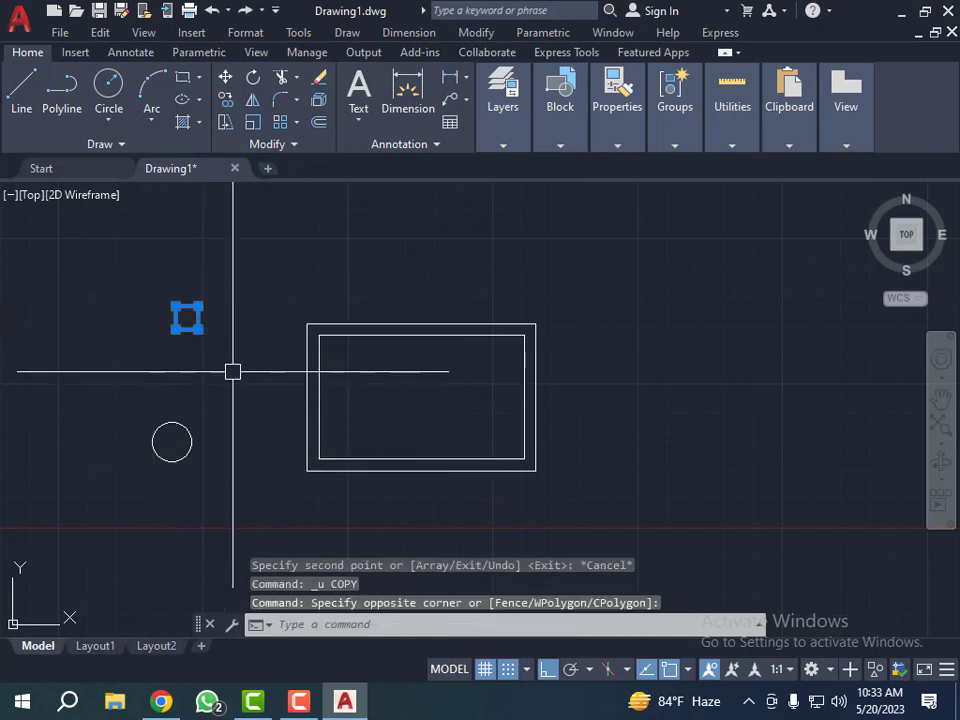
type("co")
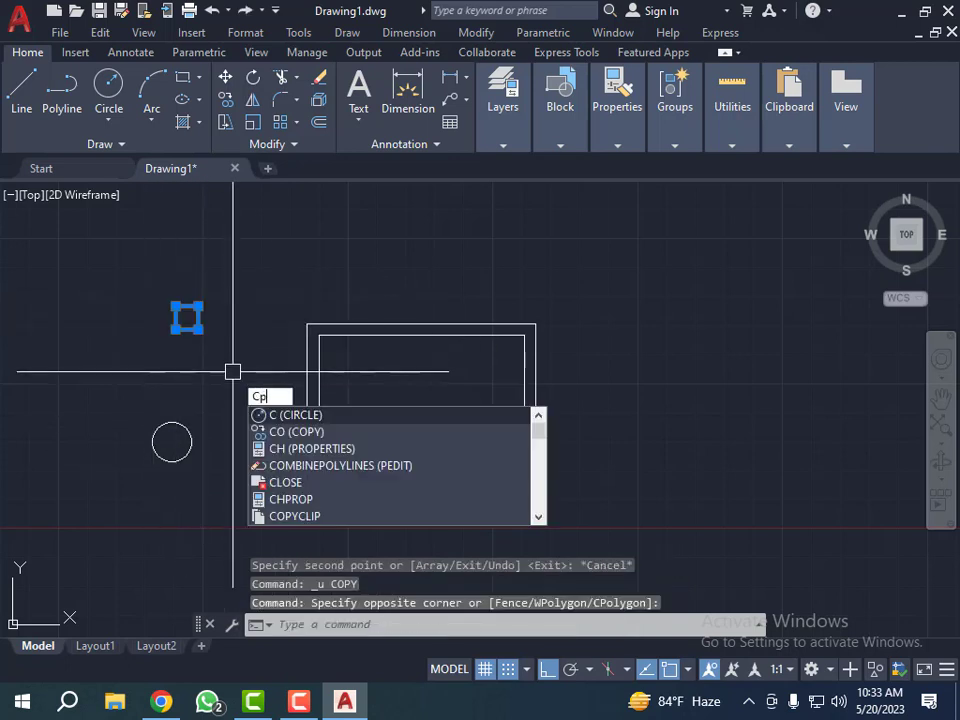
key("Return")
left_click(198, 305)
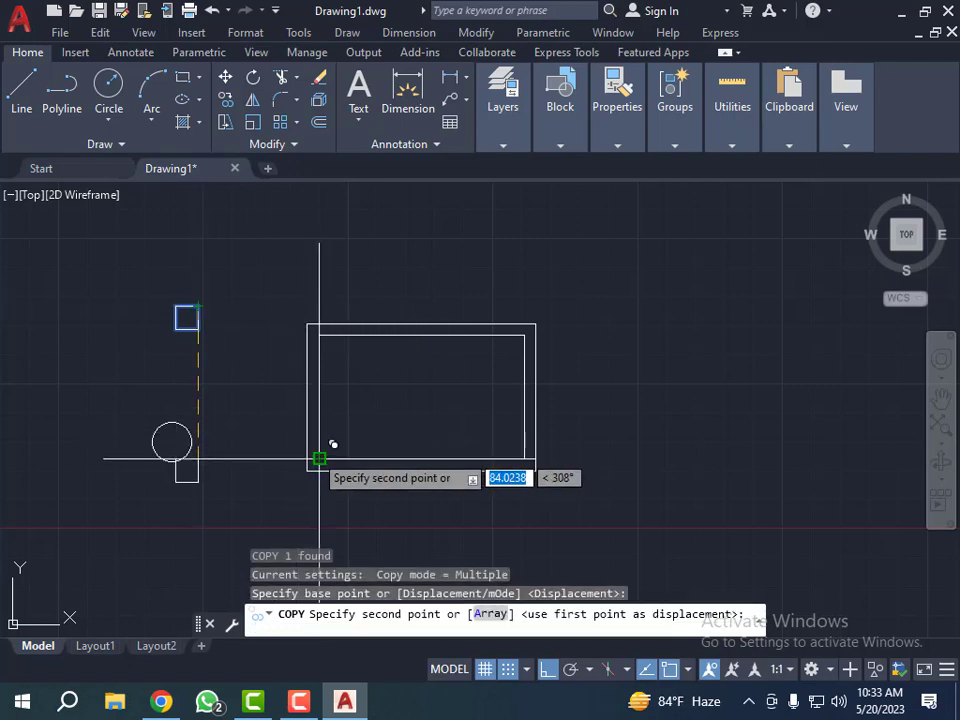
left_click(319, 459)
key("Escape")
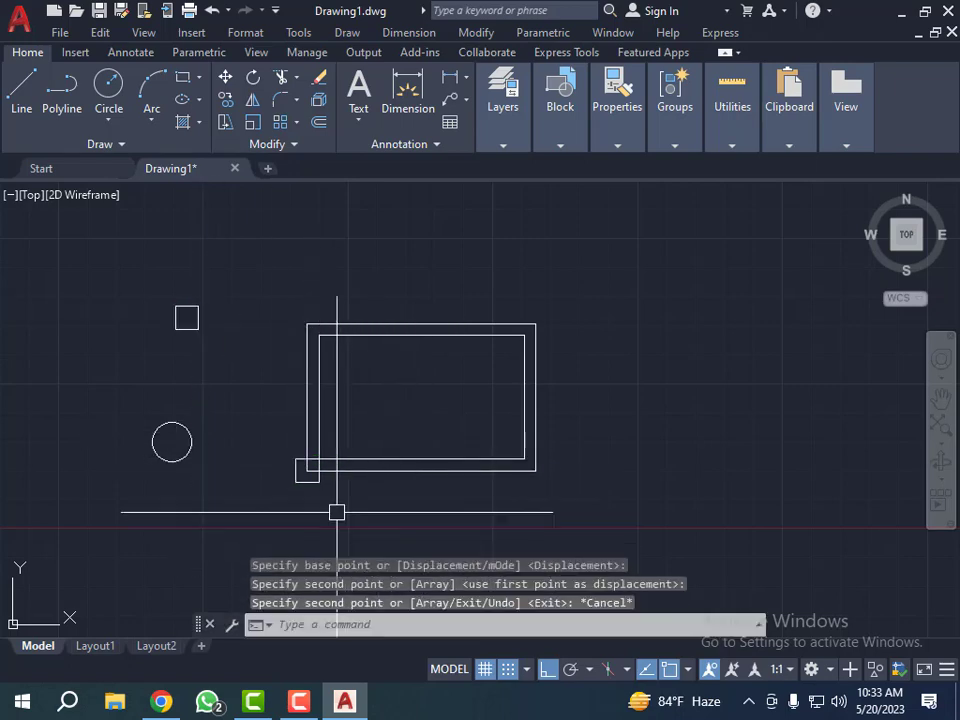
key("Escape")
key("Escape")
left_click(275, 433)
left_click(352, 503)
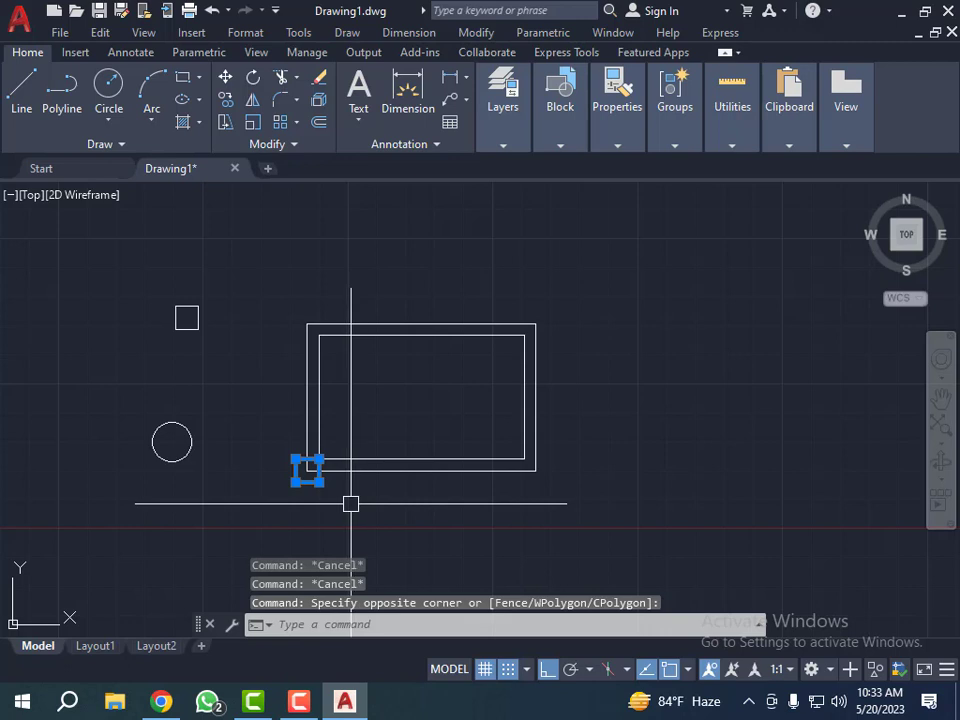
type("m")
key("Return")
key("Escape")
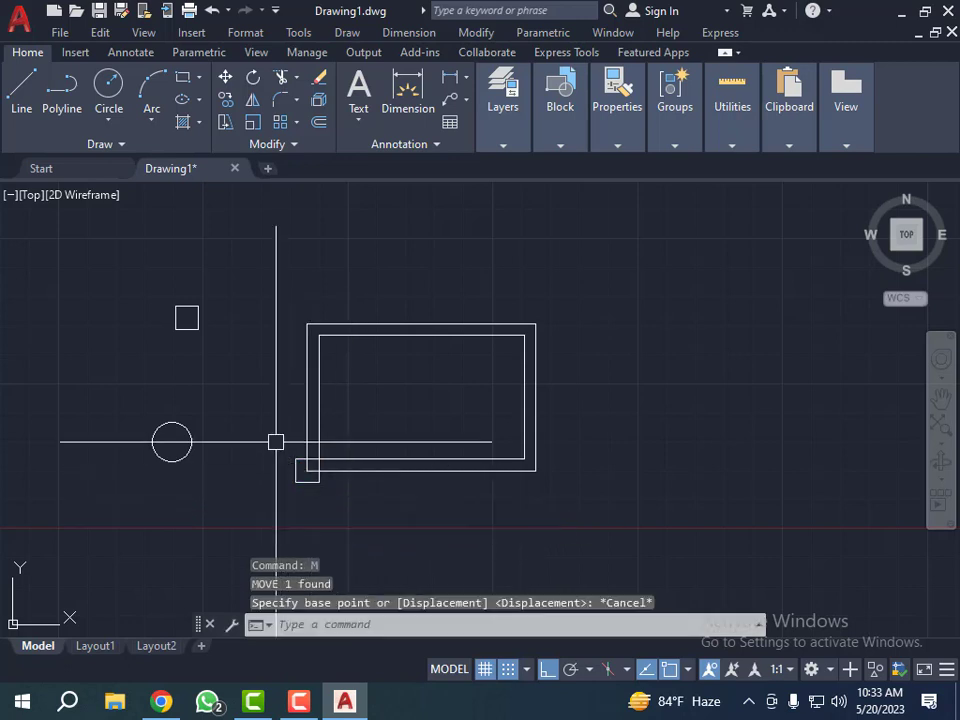
Erase the copied square at the lower-left corner of the nested rectangles.
left_click(272, 427)
left_click(364, 506)
type("e")
key("Return")
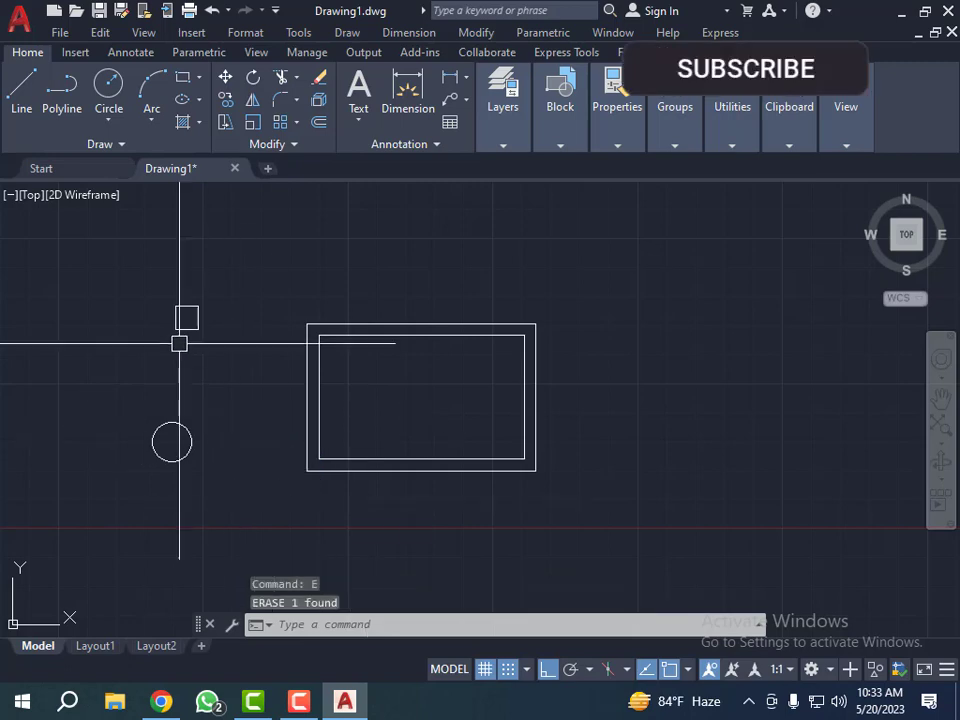
Copy the small square above the circle by its lower-left corner onto the outer rectangle's lower-left corner.
left_click(161, 274)
left_click(225, 349)
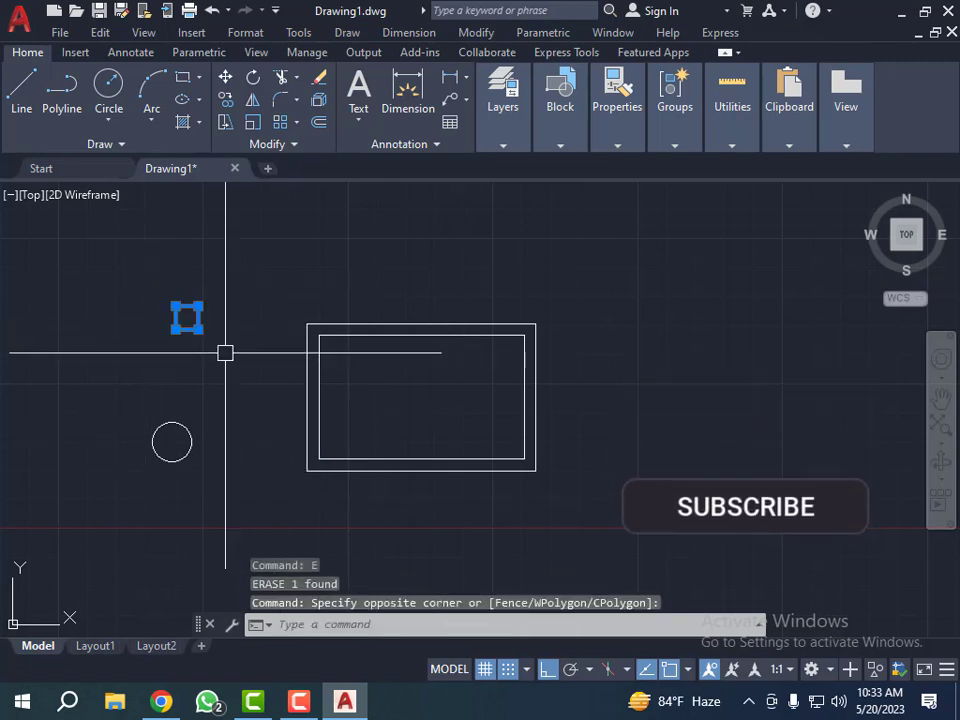
type("cp")
key("Return")
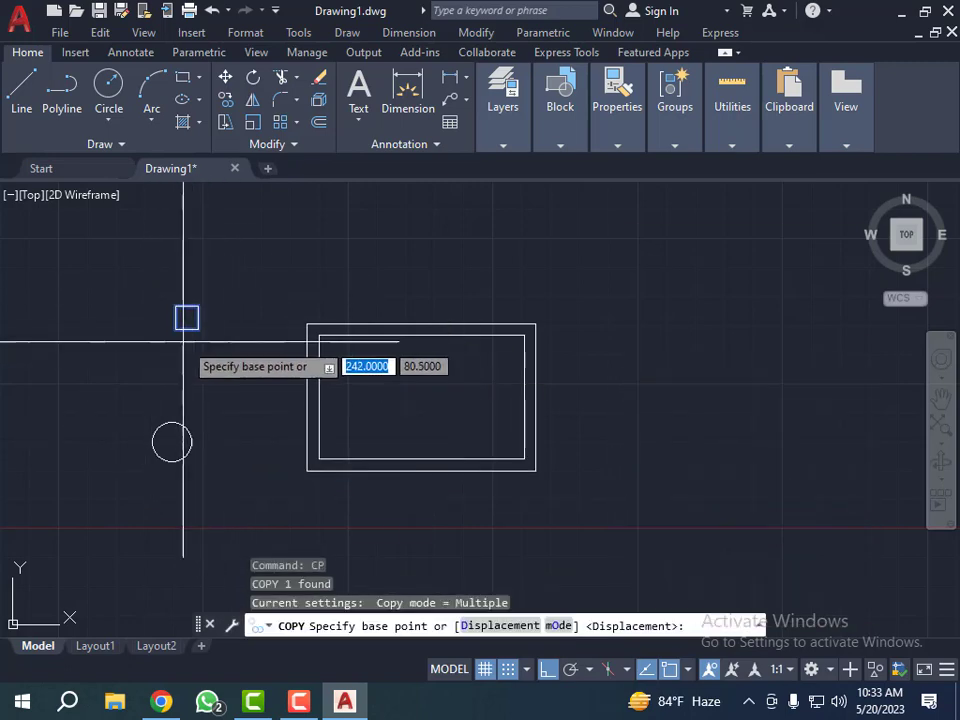
left_click(193, 316)
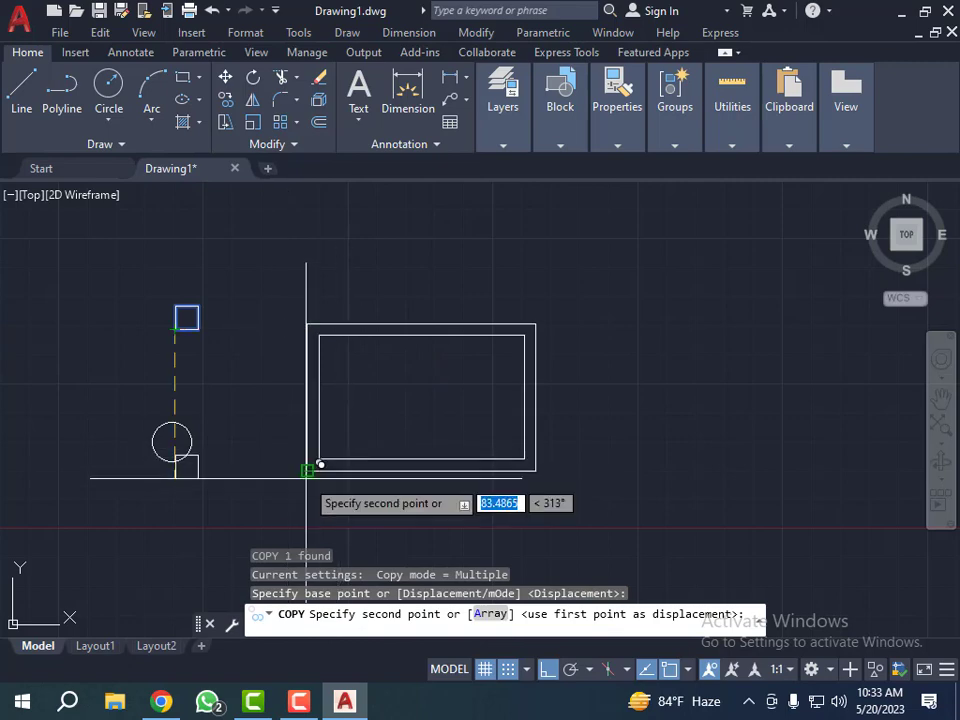
left_click(307, 470)
key("Escape")
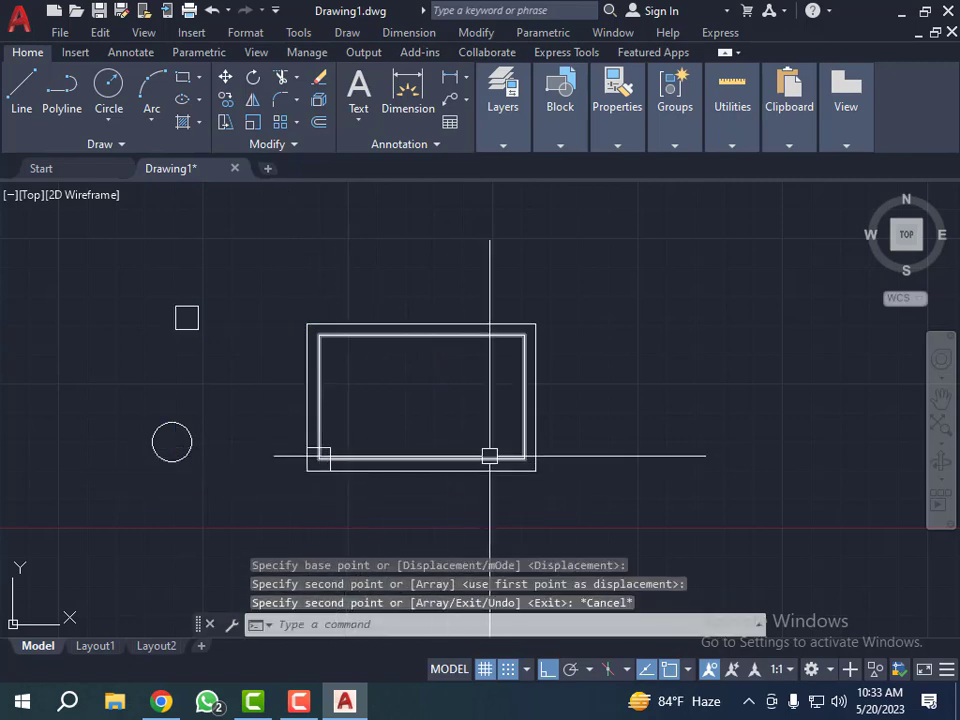
Copy the lower-left corner square by its lower-right corner onto the outer rectangle's lower-right corner.
left_click(276, 410)
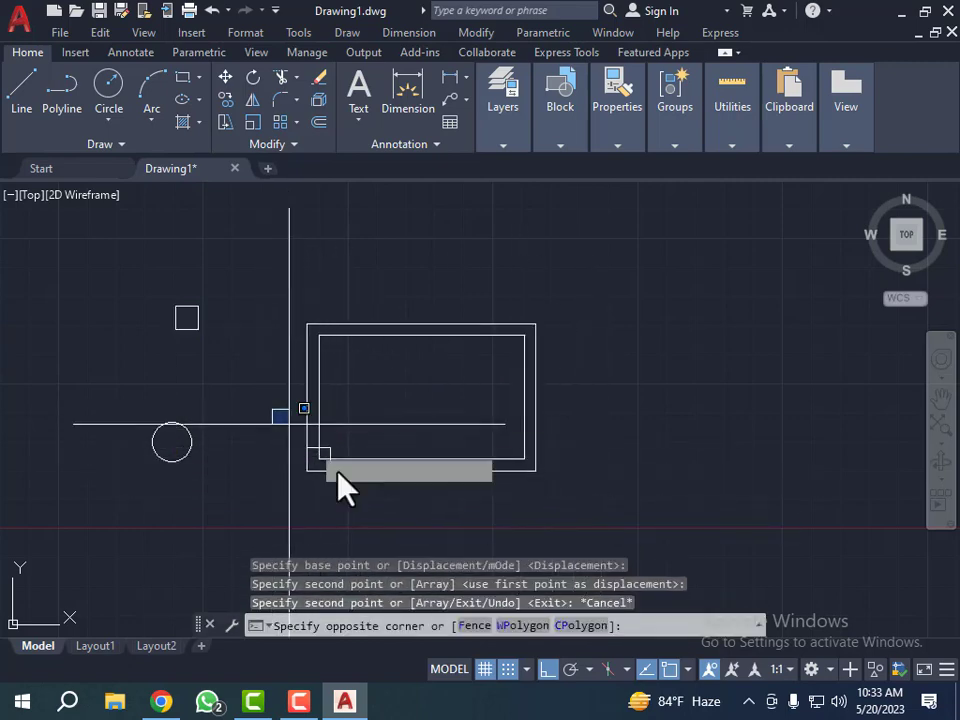
left_click(409, 528)
type("CP")
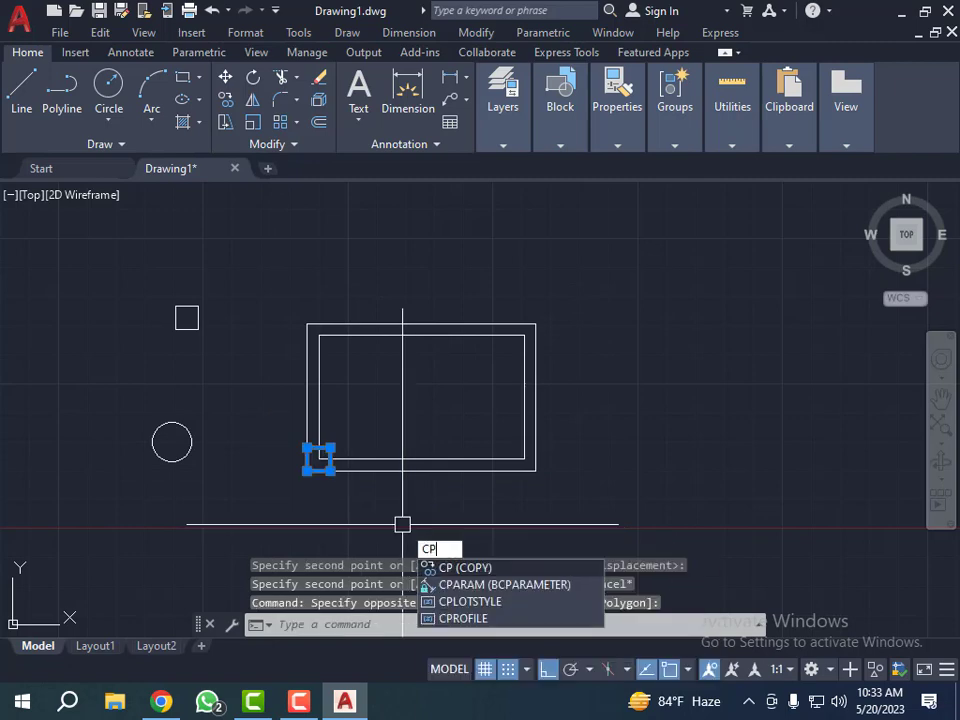
key("Return")
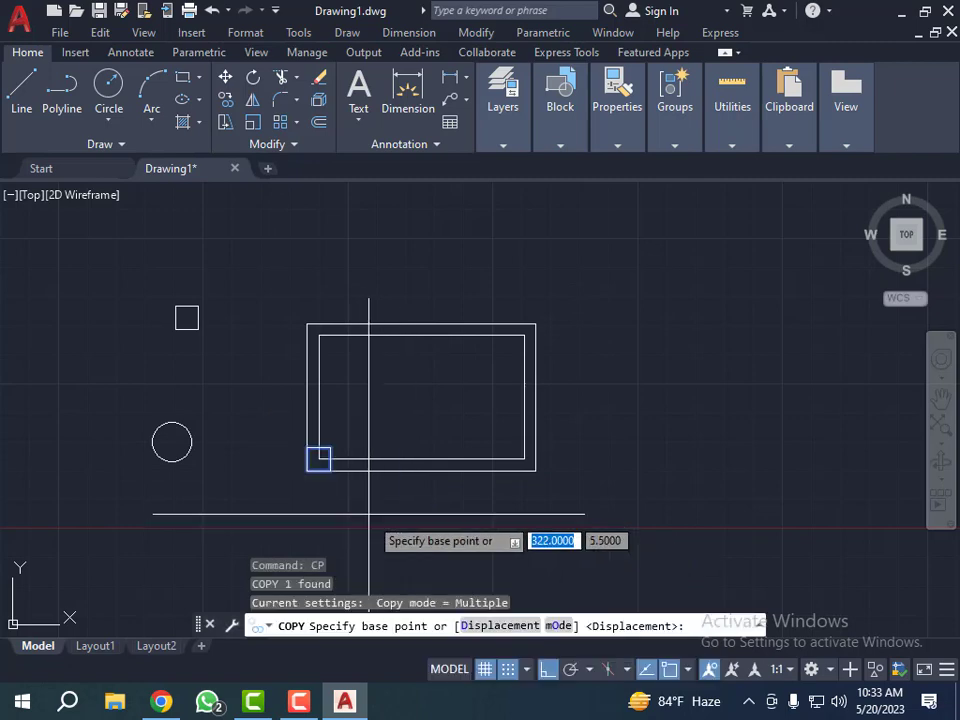
left_click(330, 470)
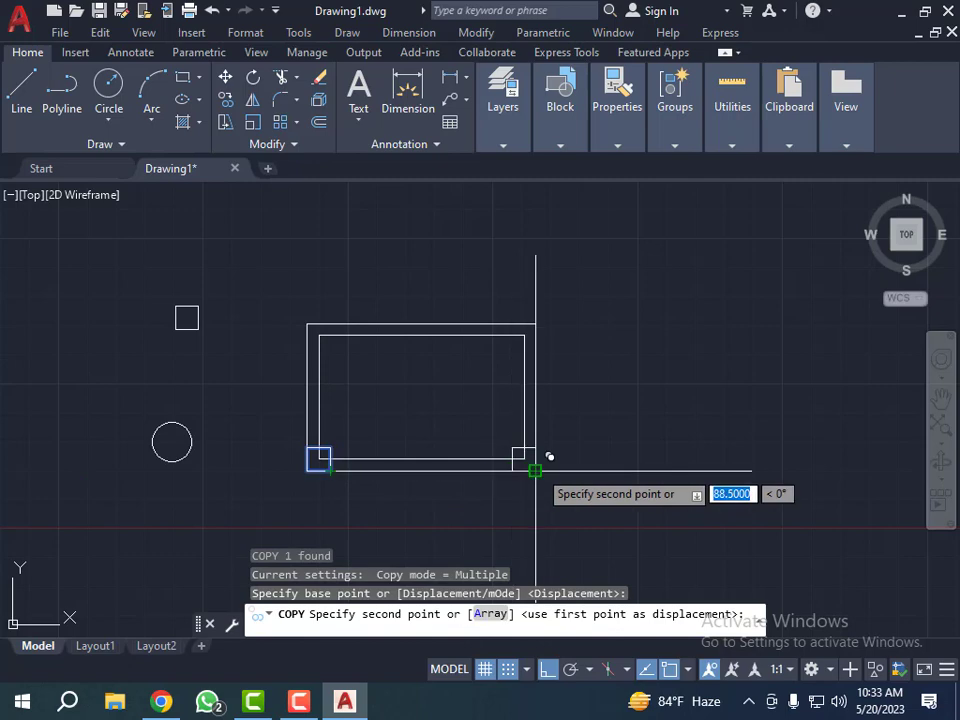
left_click(535, 470)
key("Escape")
Copy the lower-right corner square by its upper-right corner straight up to the outer rectangle's upper-right corner.
left_click_drag(482, 420, 596, 521)
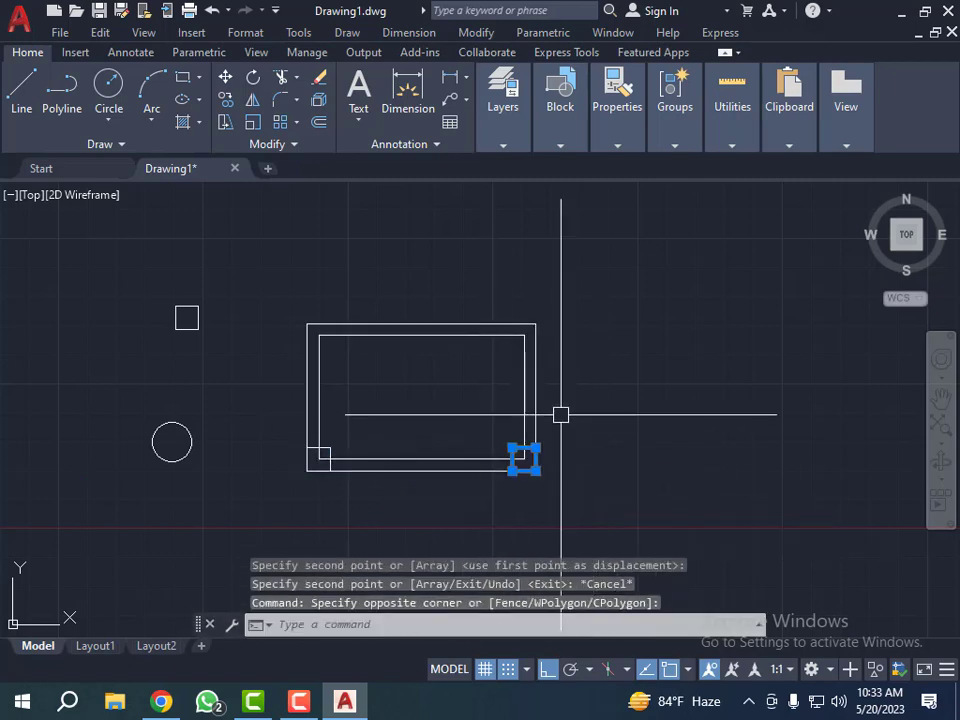
type("COP")
key("Return")
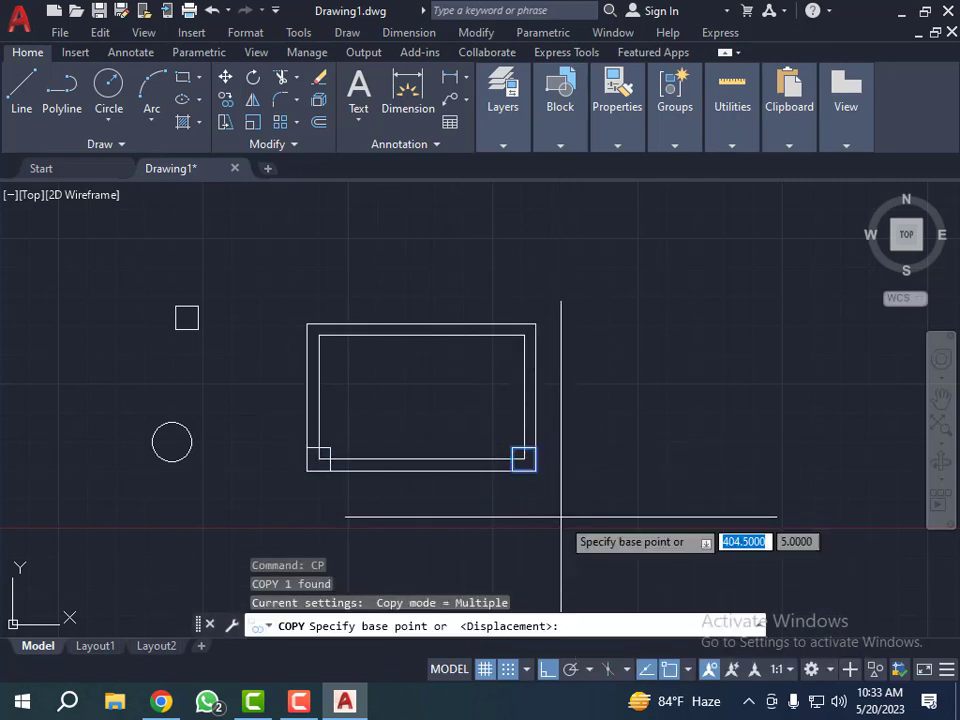
left_click(535, 447)
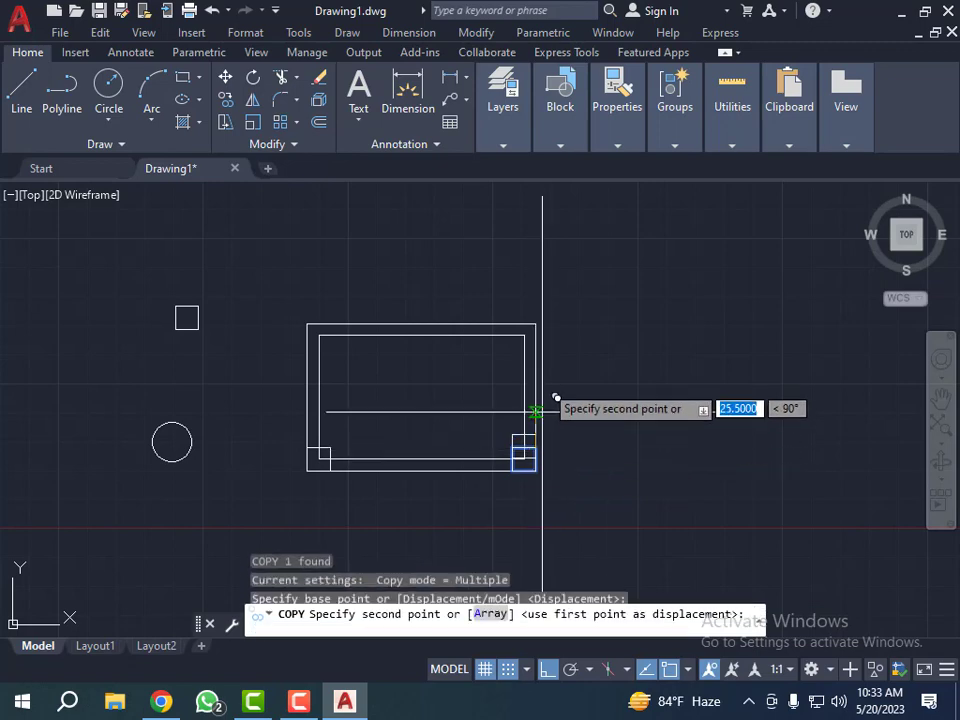
left_click(553, 337)
key("Escape")
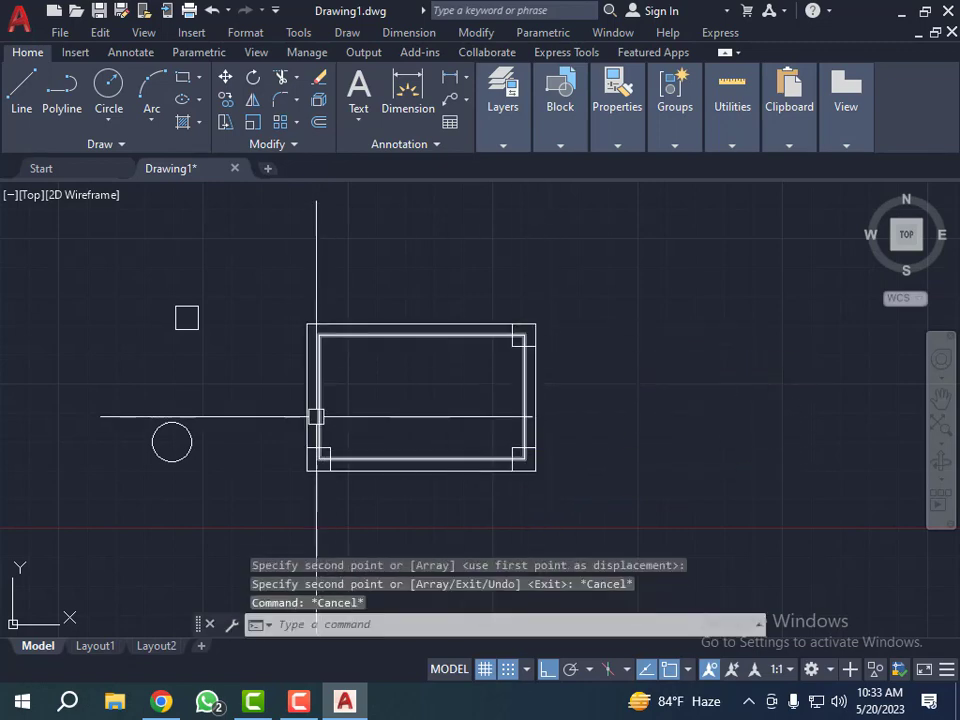
Copy the lower-left corner square by its upper-right corner up to the outer rectangle's top edge near the upper-left corner.
left_click(317, 414)
left_click(355, 503)
type("c")
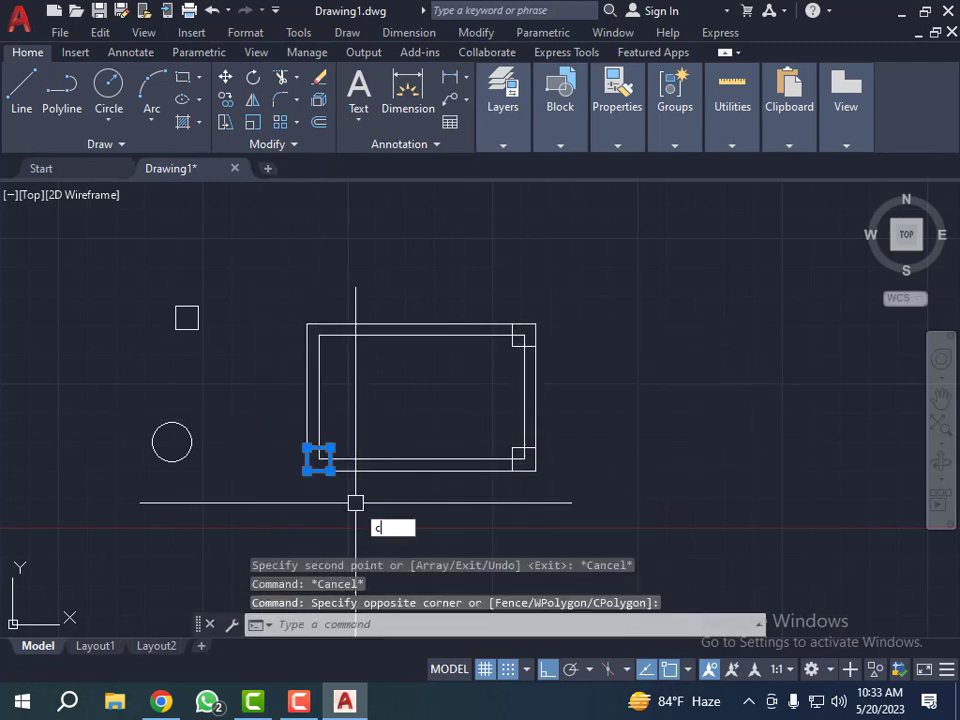
type("p")
key("Return")
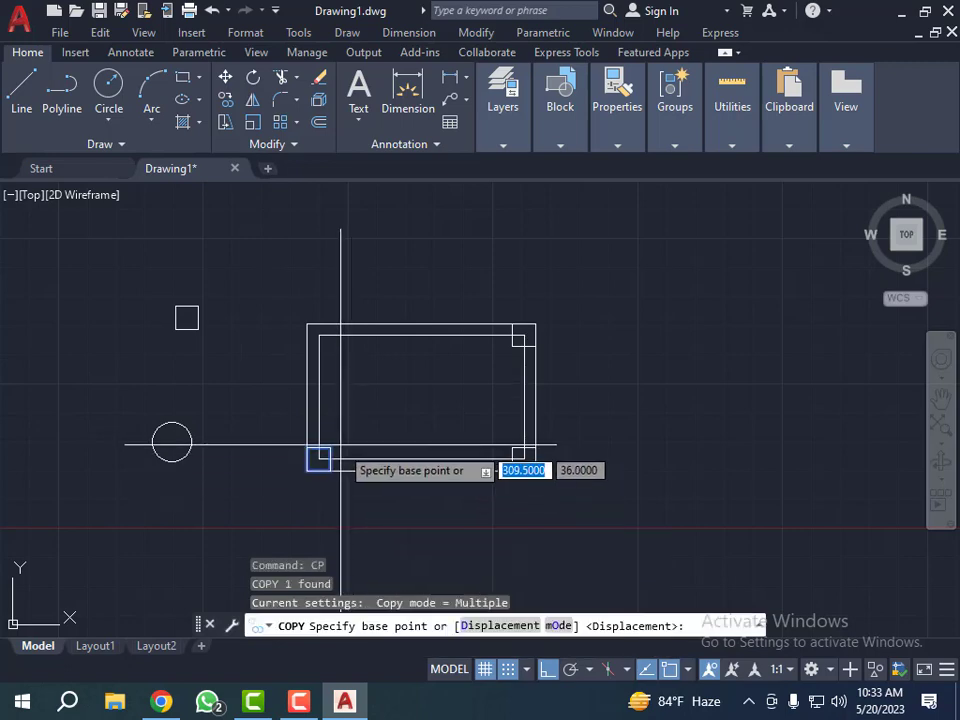
left_click(330, 448)
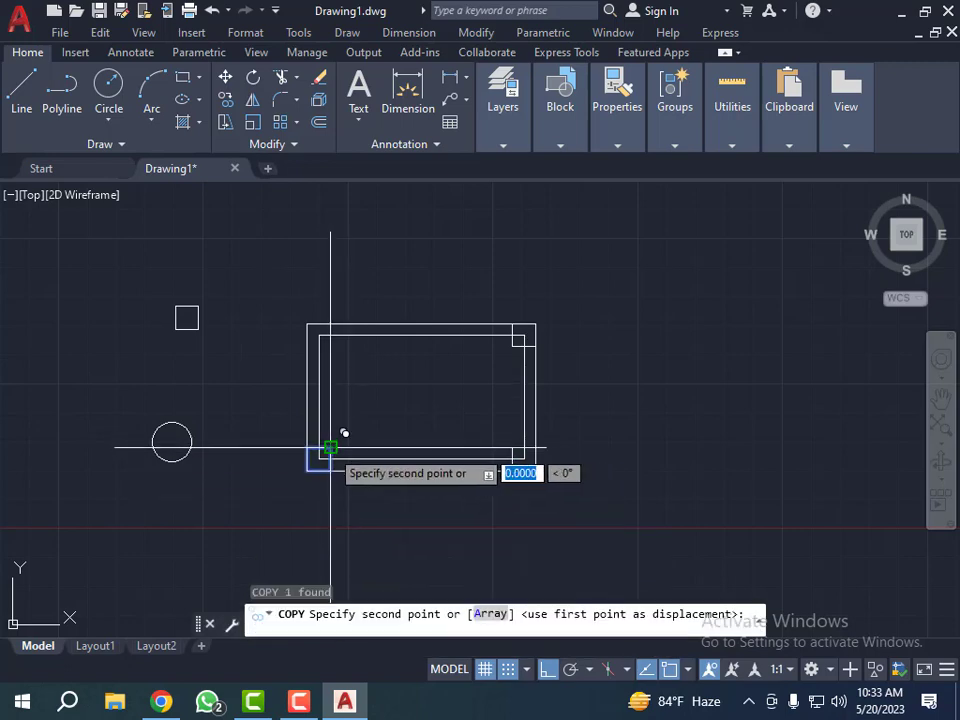
left_click(333, 323)
key("Escape")
key("Escape")
key("Escape")
Move the upper-left square by its upper-left corner exactly onto the outer rectangle's upper-left corner.
scroll(289, 317, "up", 2)
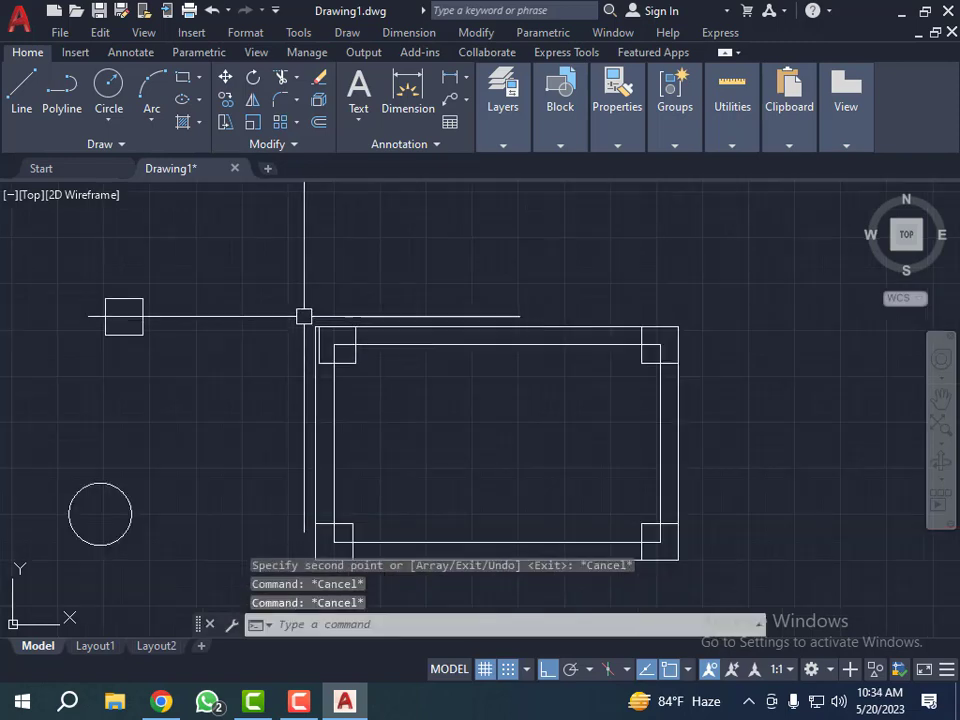
left_click(292, 296)
left_click(364, 370)
type("m")
key("Return")
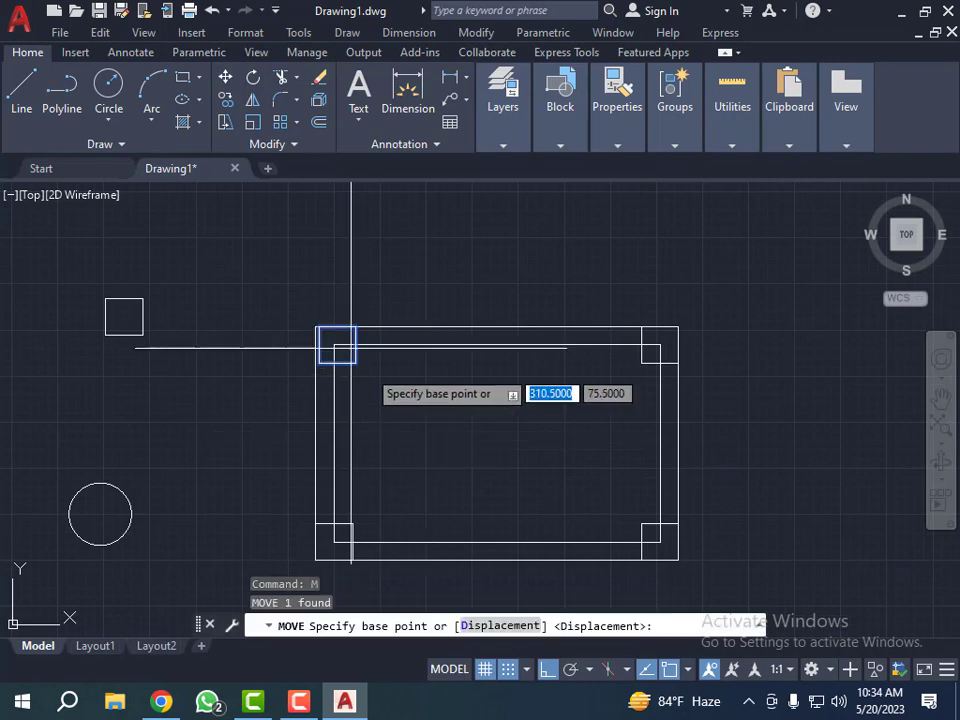
scroll(332, 347, "up", 4)
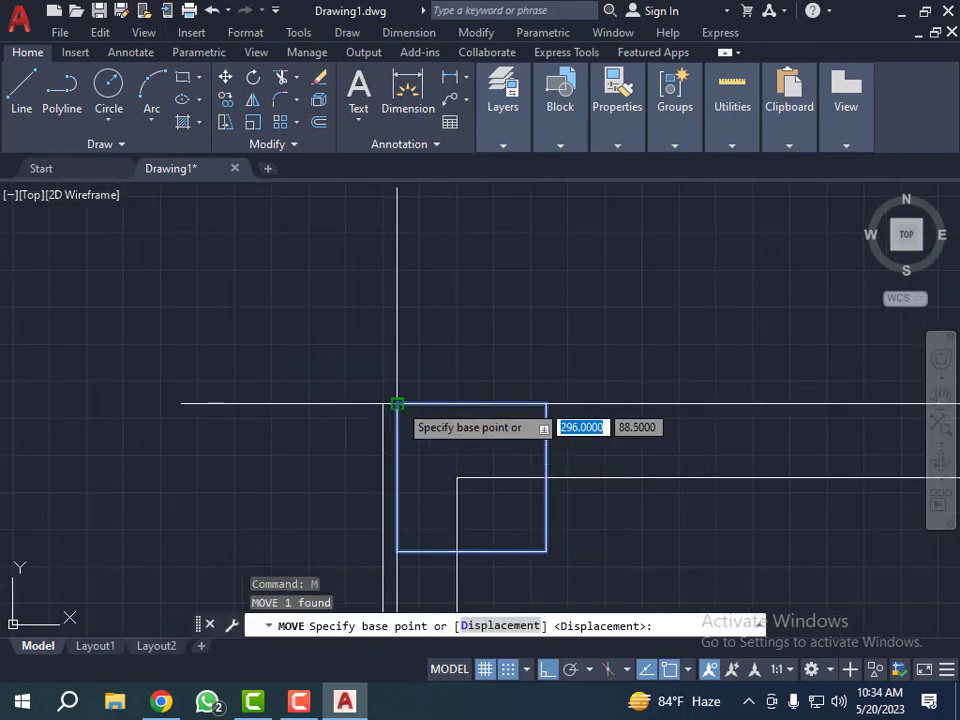
left_click(397, 403)
left_click(381, 403)
key("Escape")
scroll(294, 377, "down", 4)
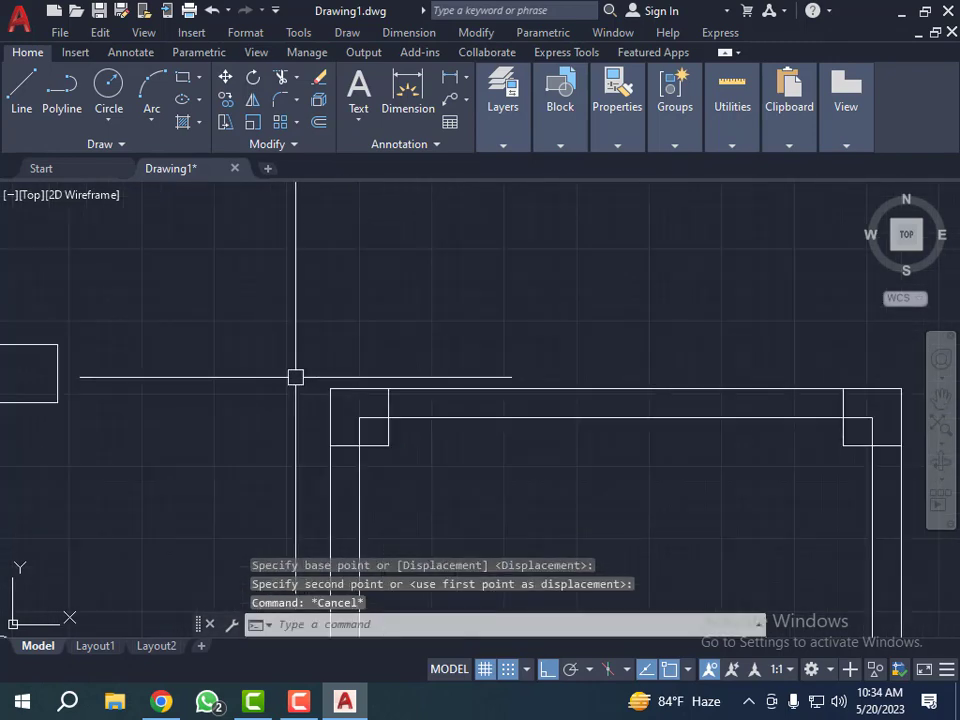
key("Escape")
key("Escape")
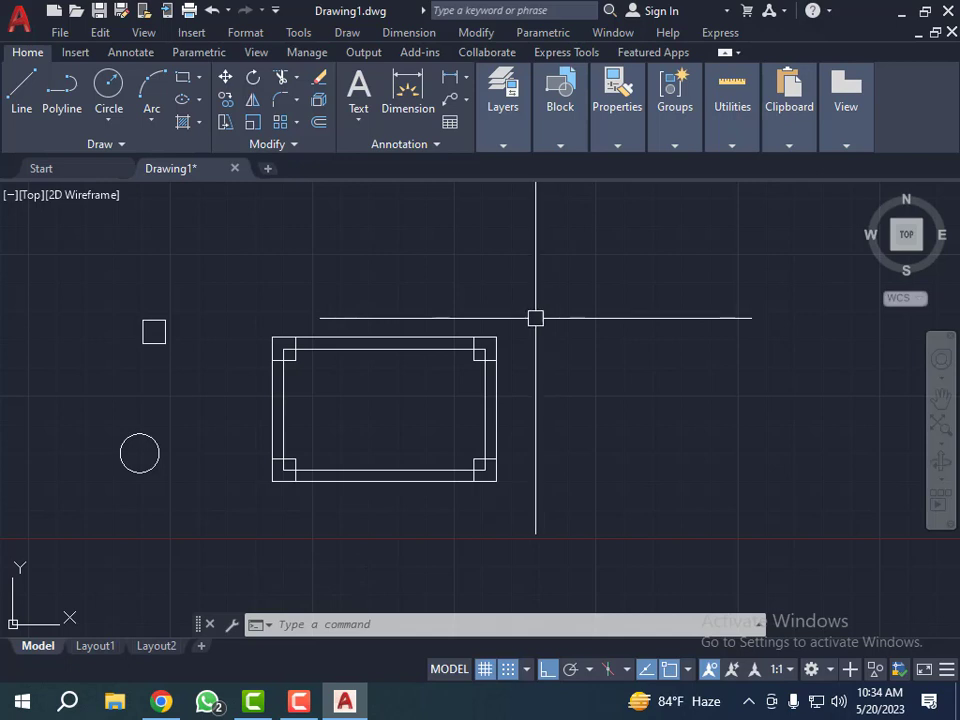
key("Escape")
key("Escape")
key("Escape")
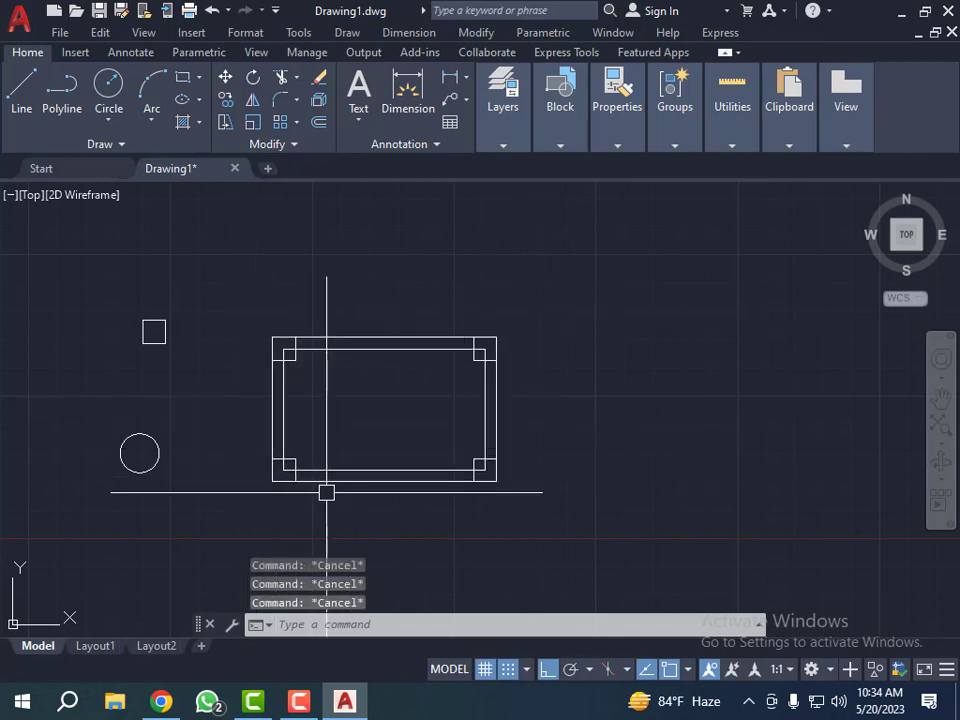
type("cp")
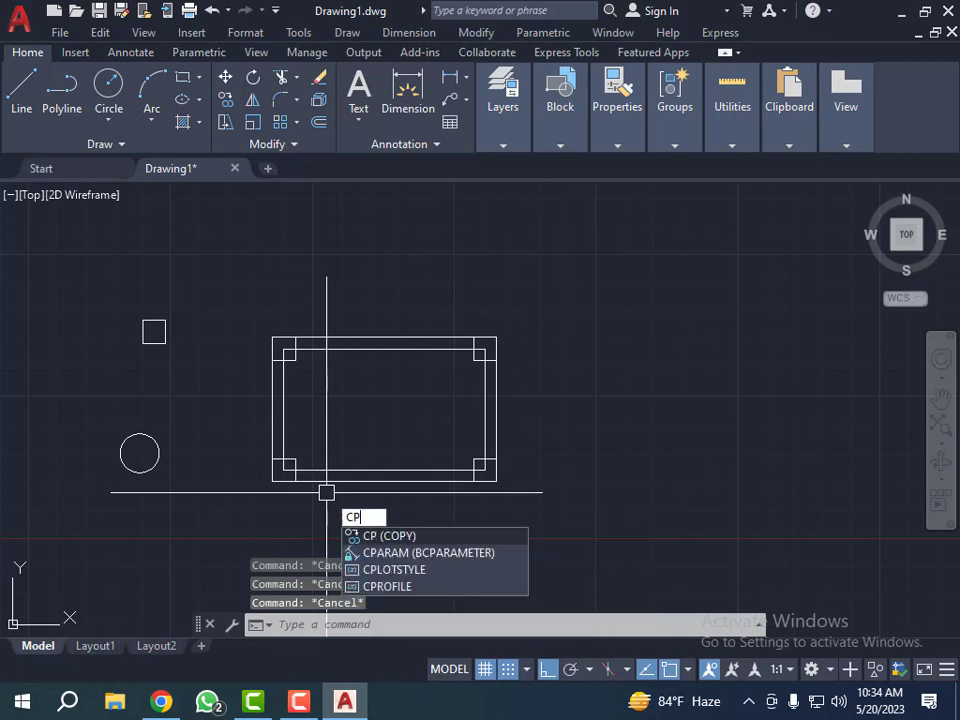
key("Return")
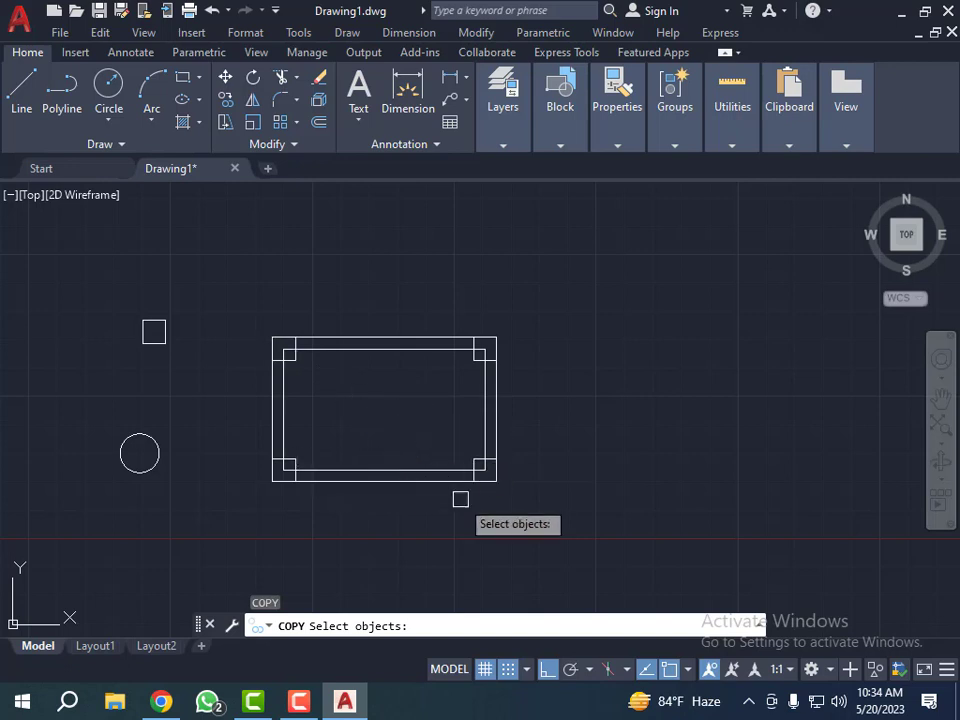
key("Escape")
key("Escape")
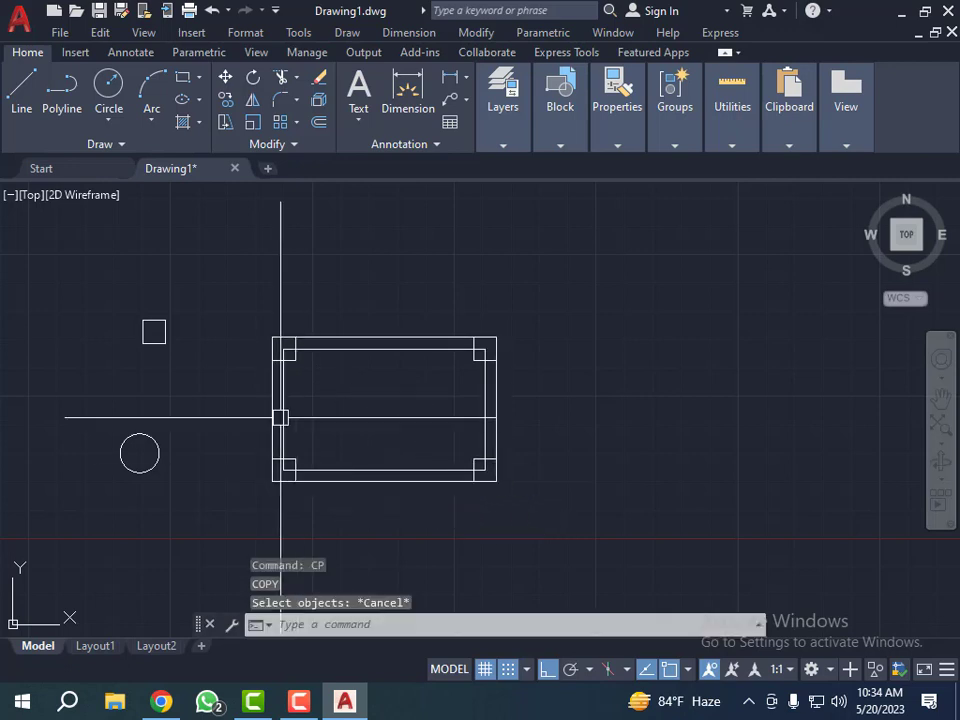
Copy the four corner squares 500 units straight to the right, using the outer rectangle's lower-left corner as base point.
left_click(250, 305)
left_click(336, 407)
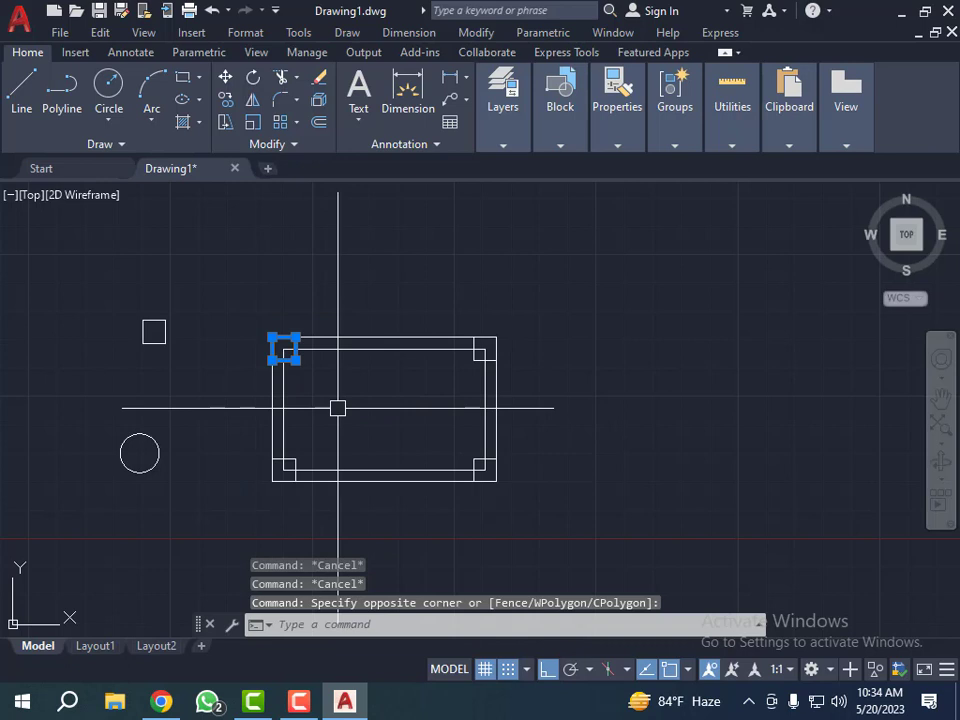
left_click(406, 285)
left_click(600, 528)
left_click(232, 433)
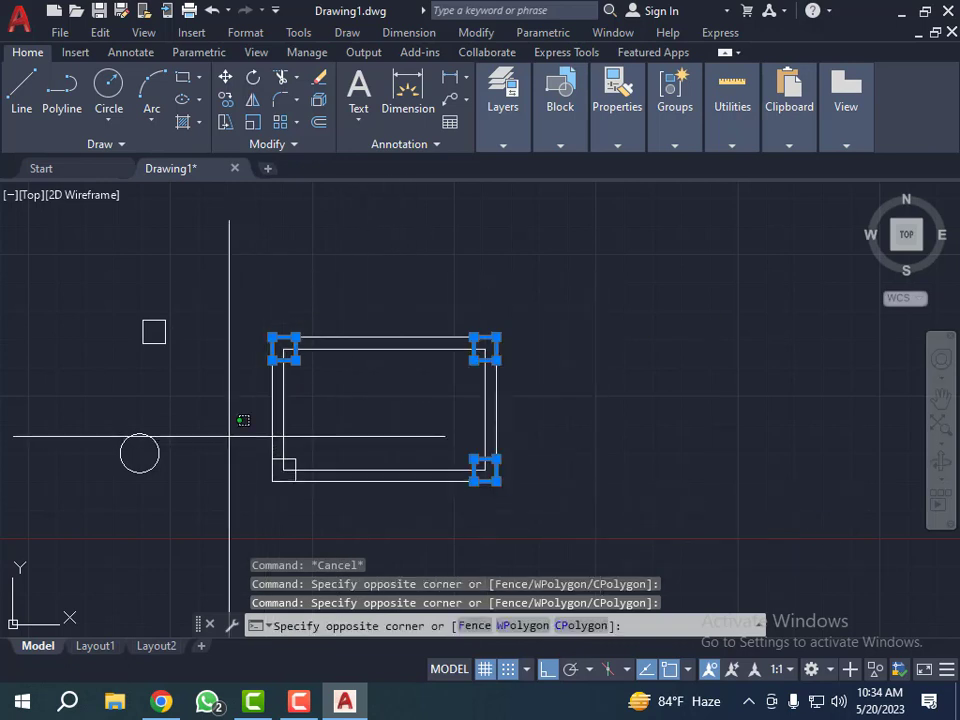
left_click(335, 503)
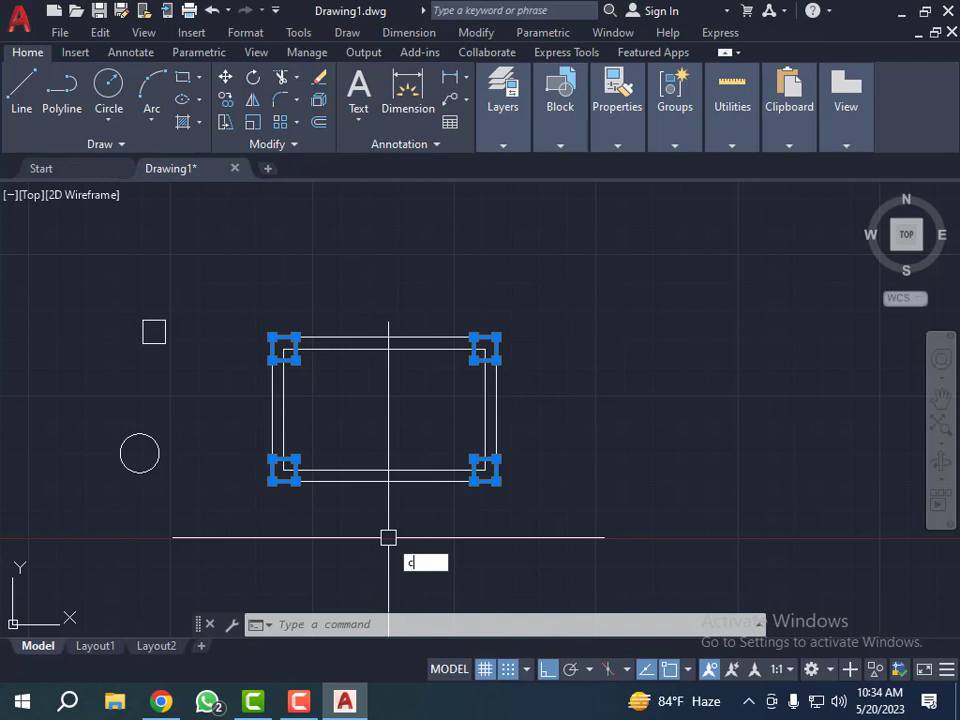
type("p")
key("Return")
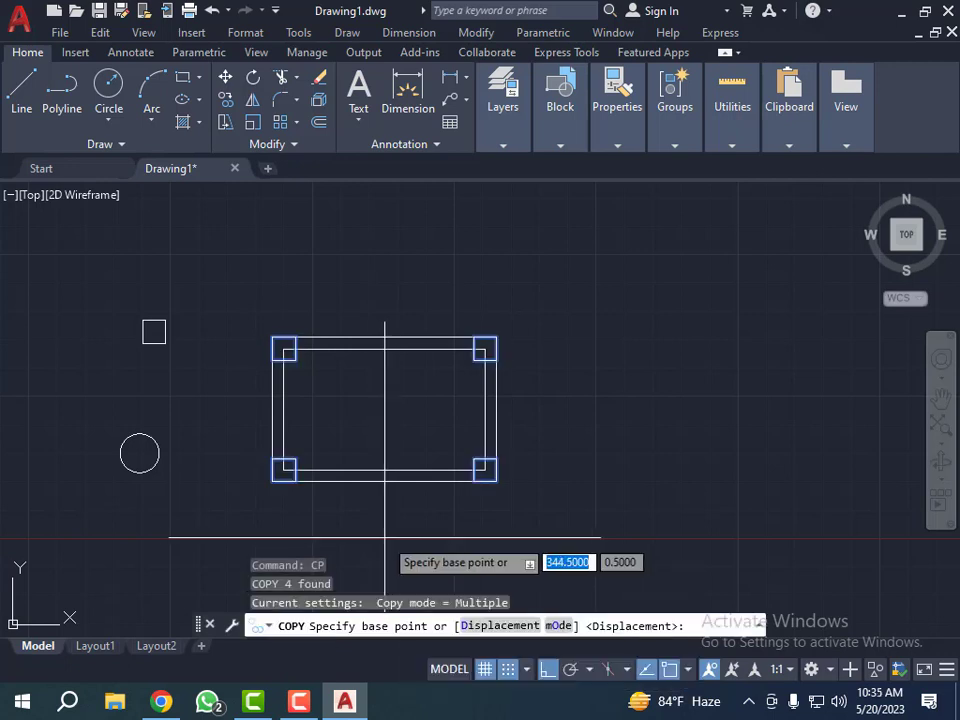
left_click(272, 480)
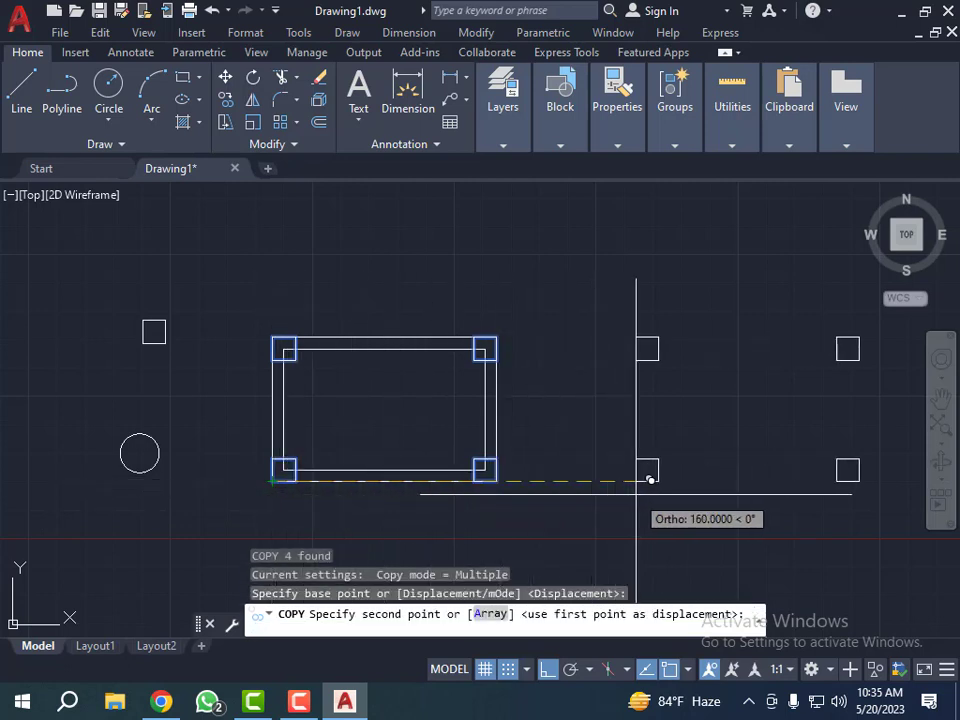
type("500")
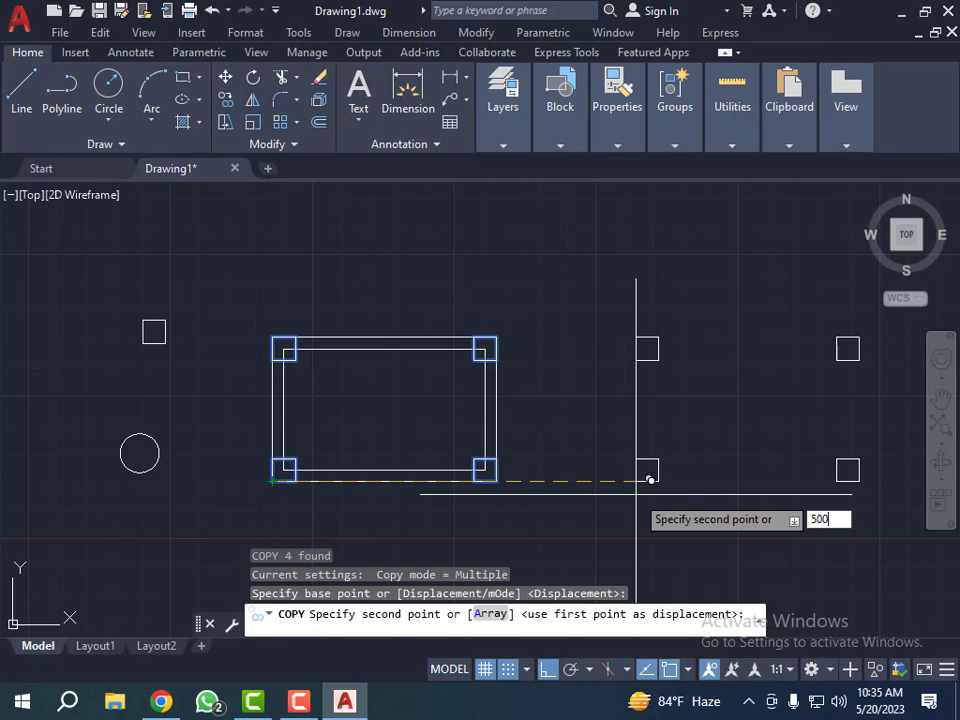
key("Return")
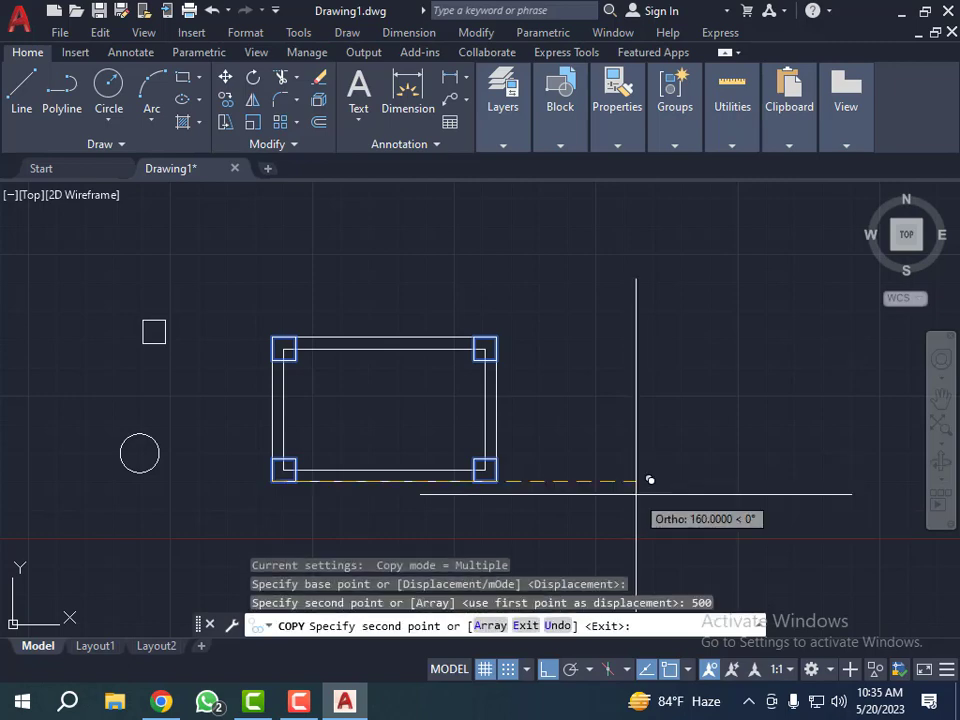
key("Escape")
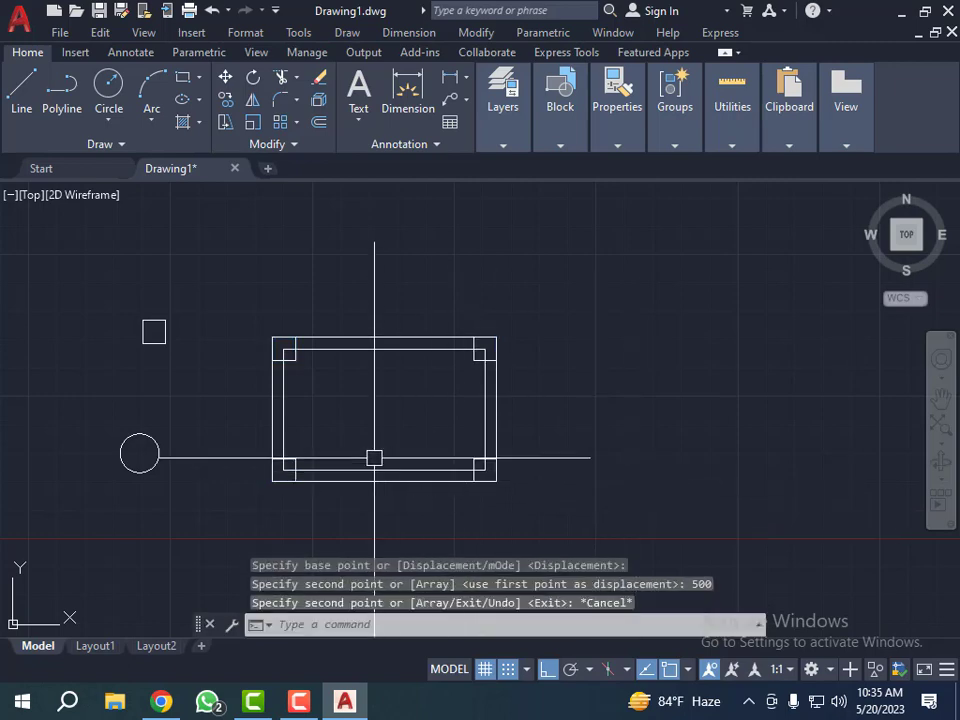
Inspect the corner squares on the original frame and on the second frame to its right.
scroll(350, 451, "down", 4)
scroll(855, 431, "up", 4)
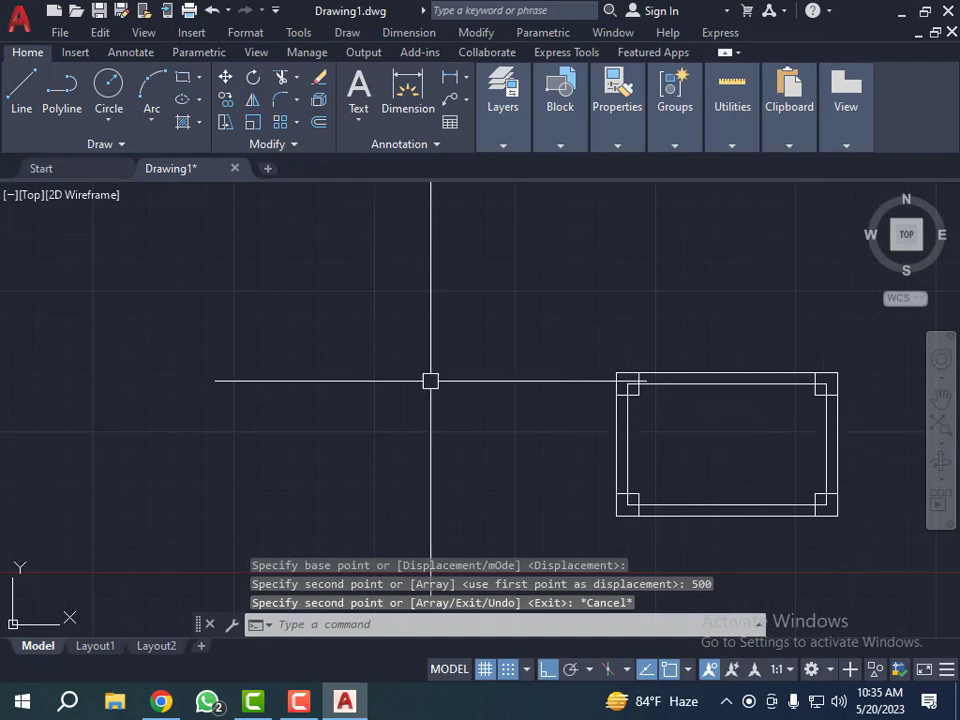
scroll(433, 381, "down", 2)
scroll(714, 409, "up", 4)
scroll(321, 321, "up", 2)
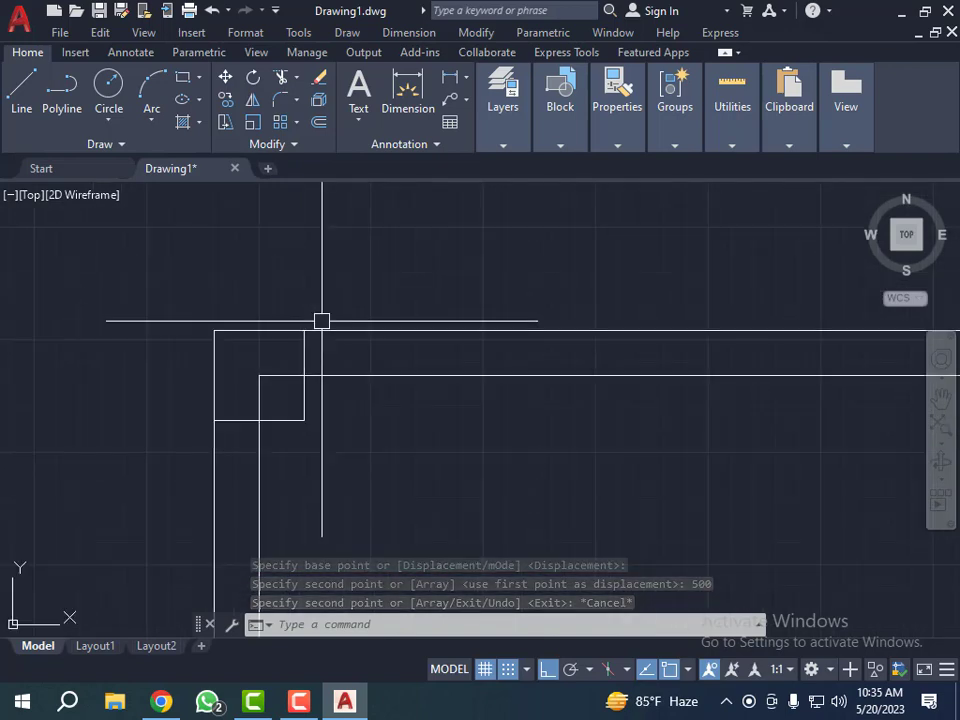
scroll(315, 339, "down", 4)
scroll(510, 403, "down", 5)
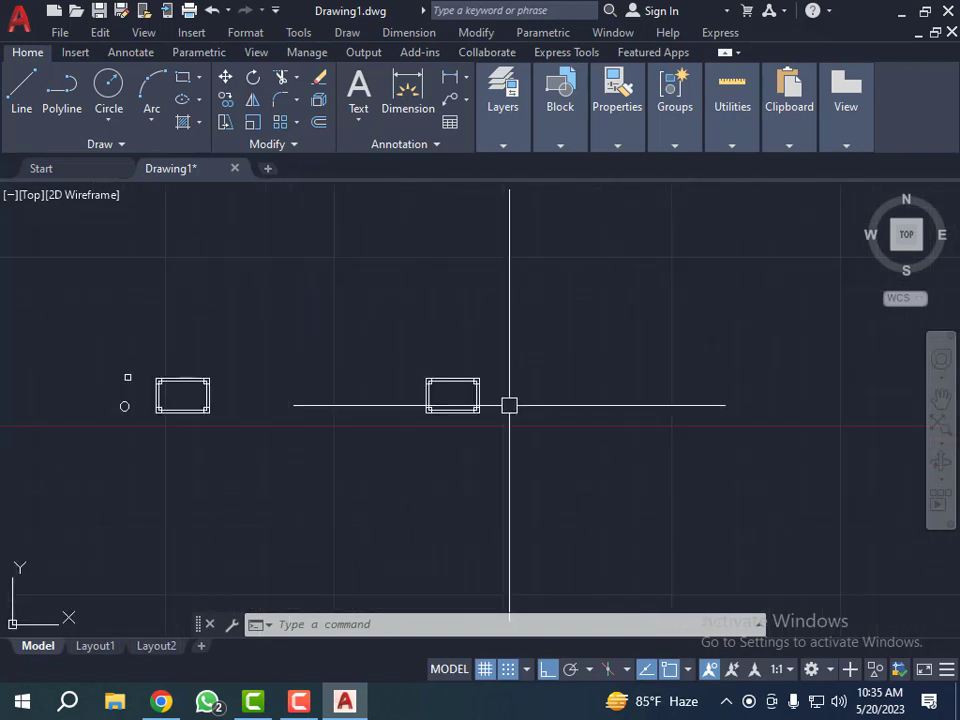
scroll(160, 394, "up", 4)
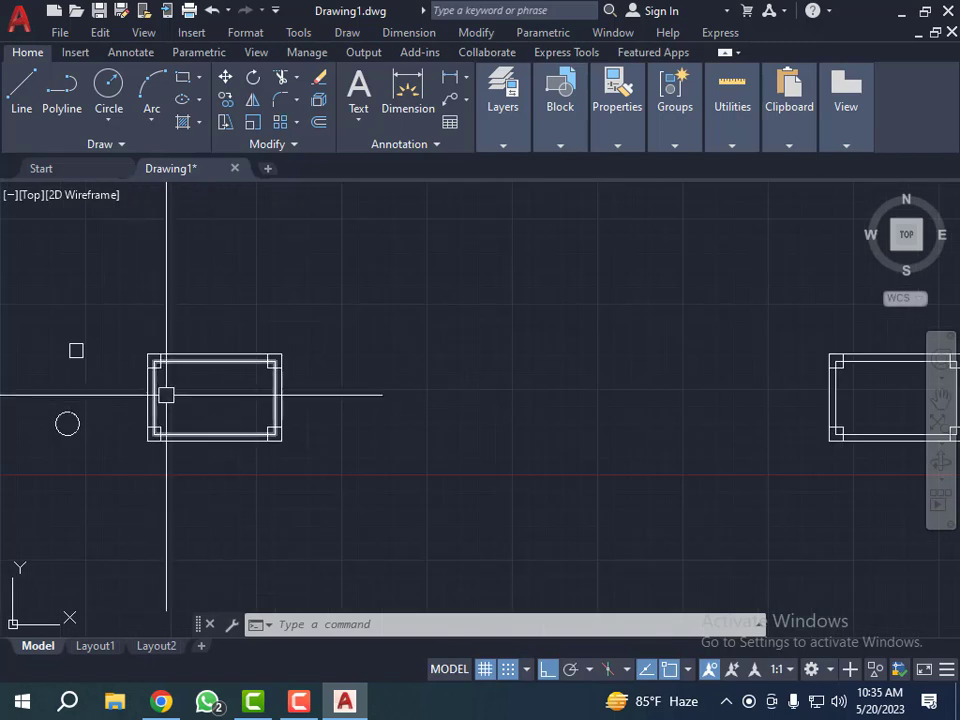
scroll(140, 394, "down", 2)
scroll(183, 400, "up", 3)
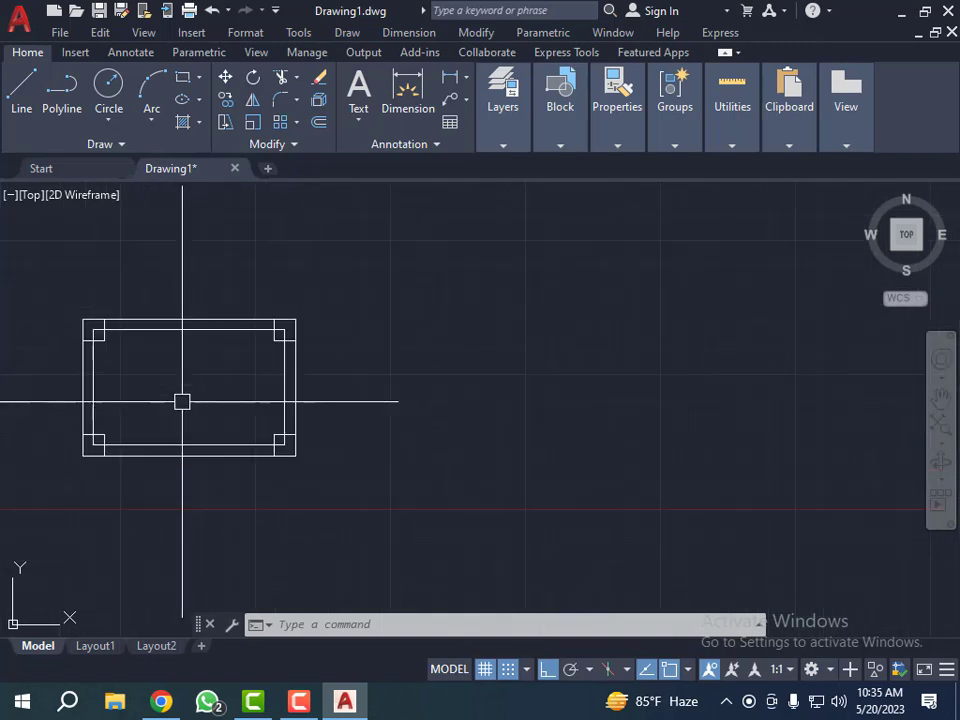
scroll(172, 381, "down", 3)
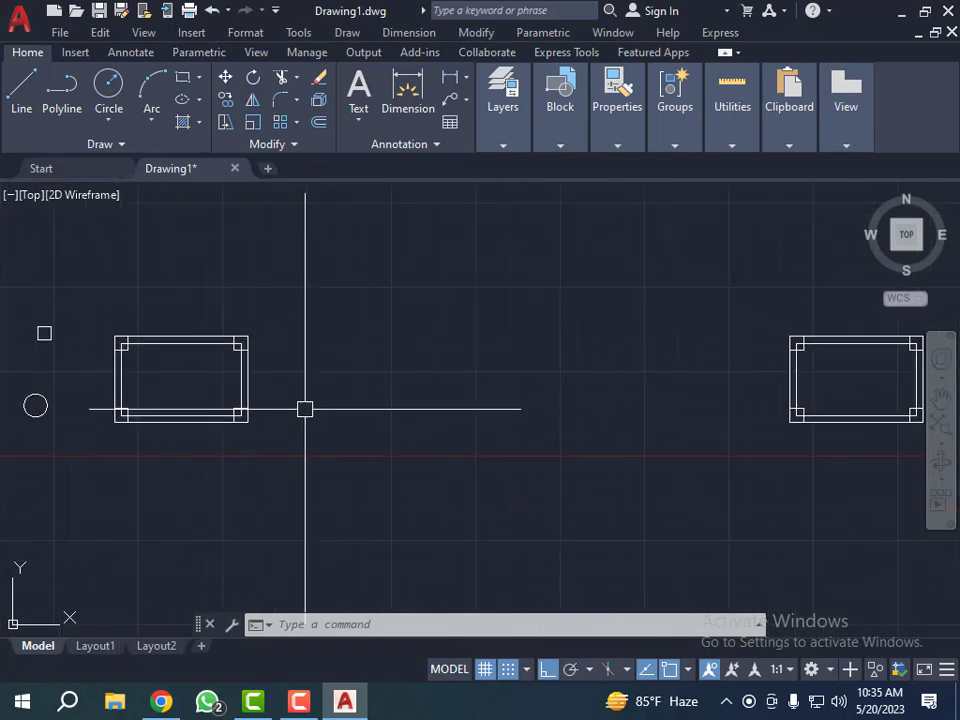
scroll(265, 398, "down", 3)
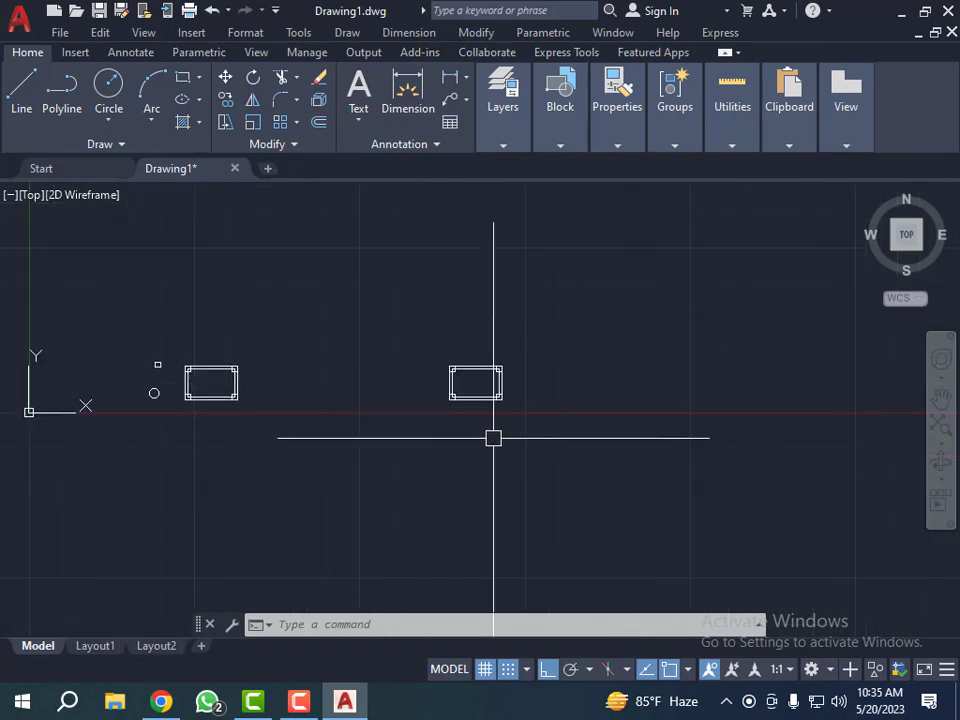
scroll(455, 381, "up", 7)
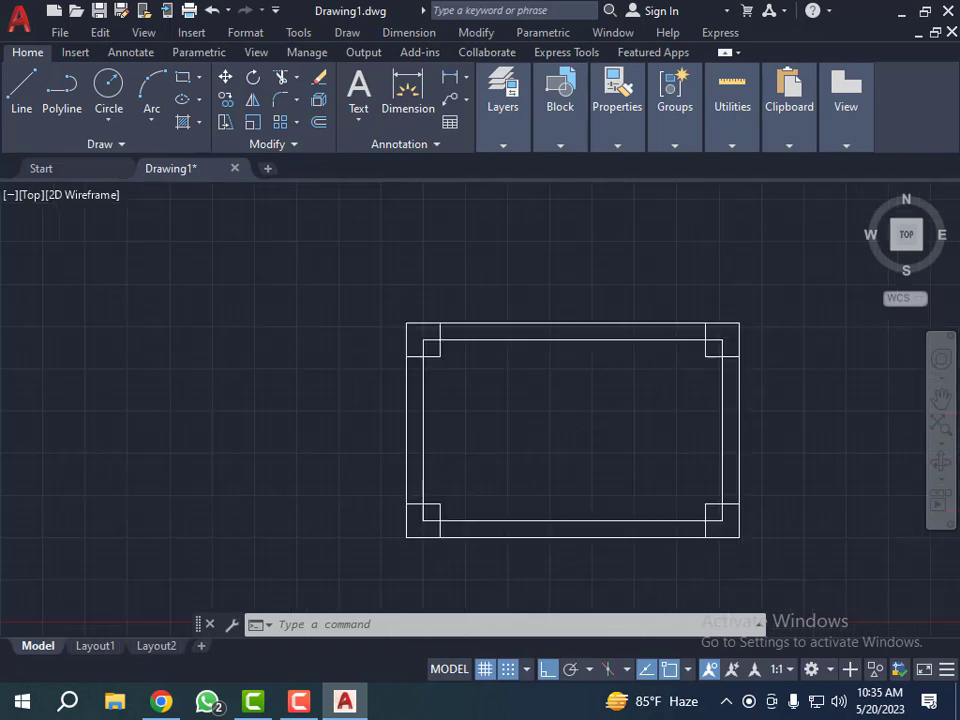
scroll(386, 328, "up", 2)
scroll(351, 296, "down", 5)
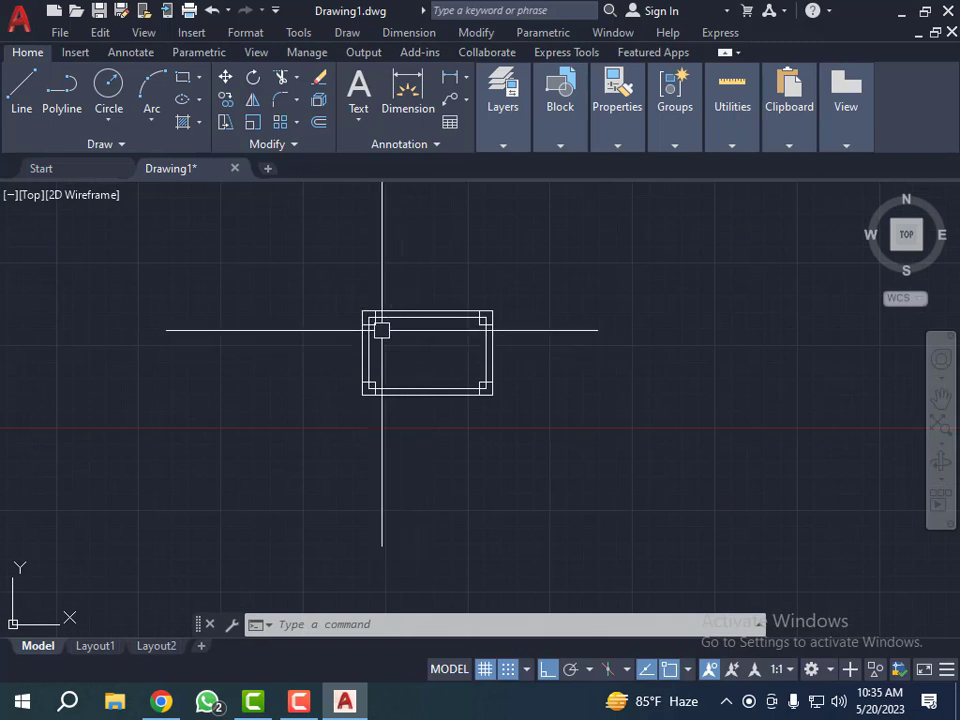
Copy the whole right-hand frame with its corner squares 500 units straight down, using its upper-right corner as base point.
left_click(332, 274)
left_click(595, 446)
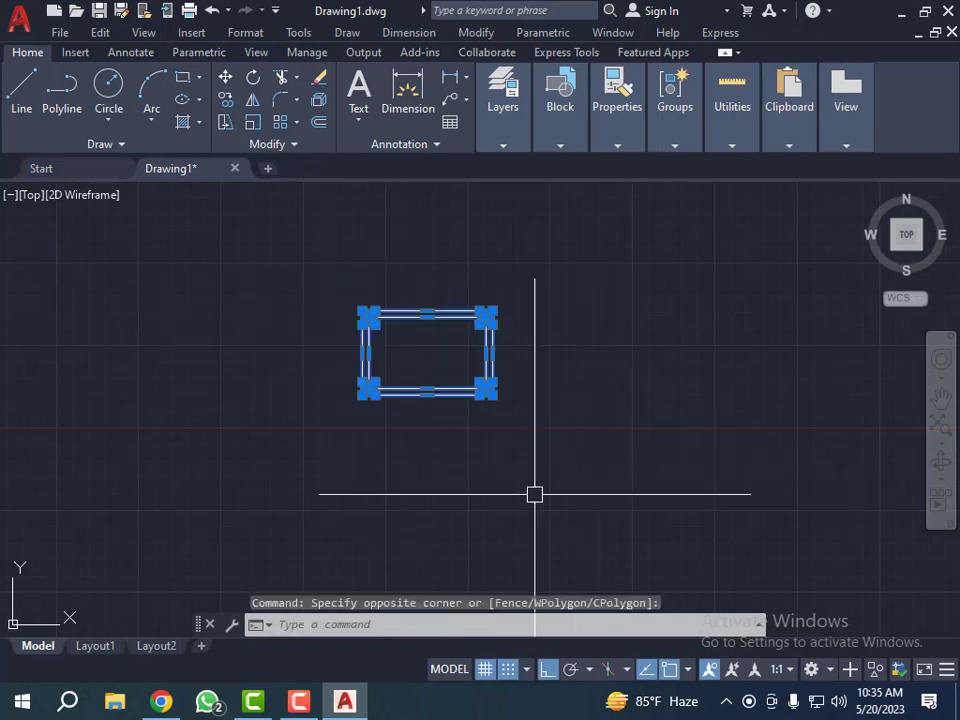
type("cp")
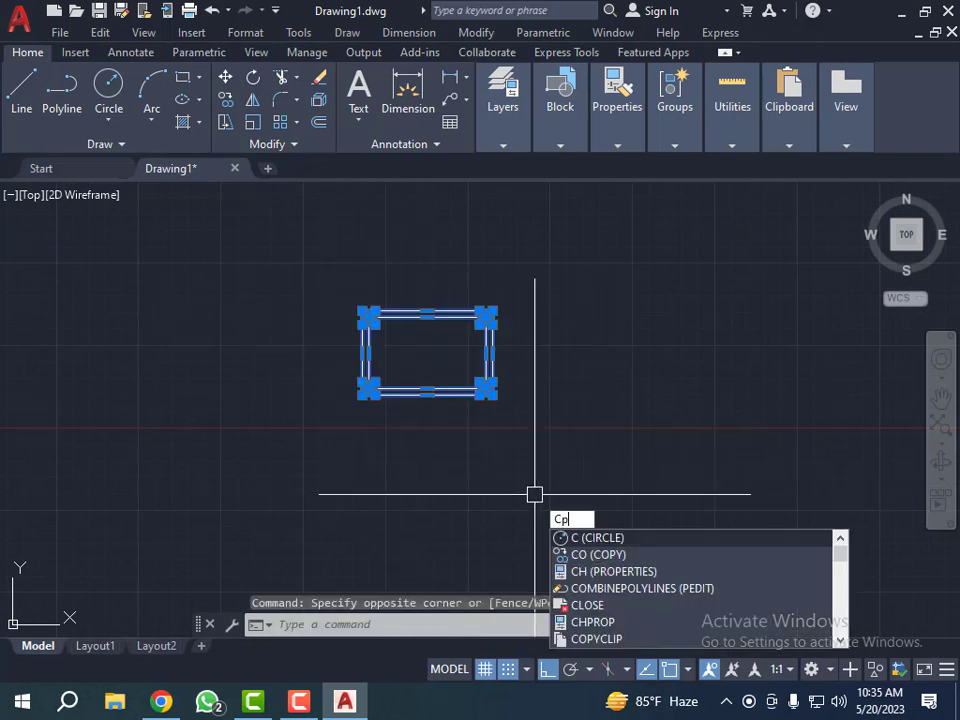
key("Return")
scroll(525, 280, "up", 4)
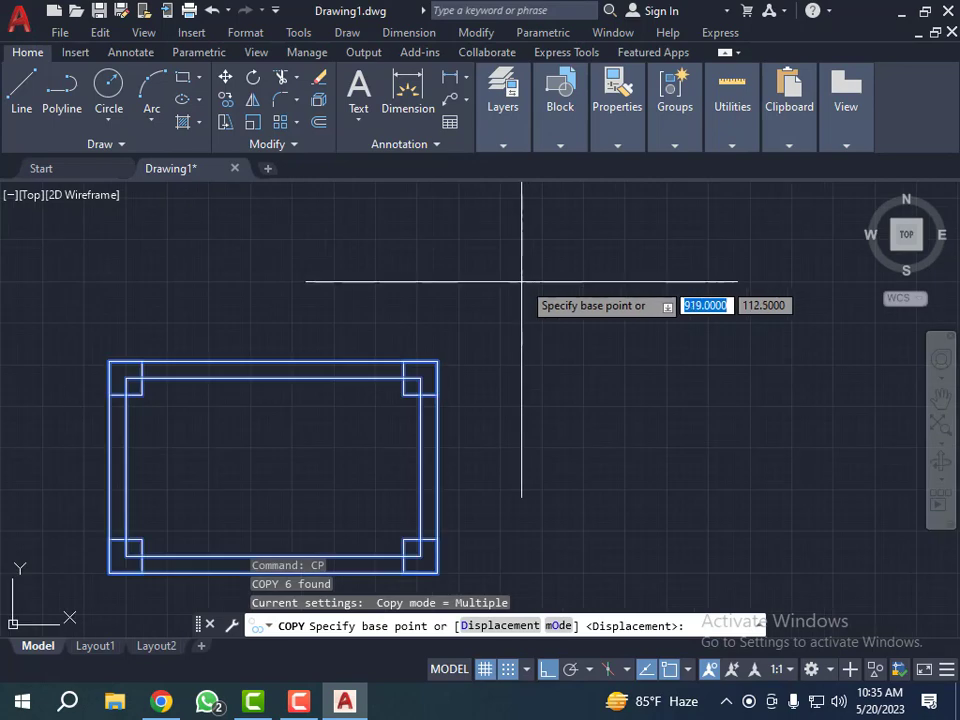
left_click(438, 362)
scroll(442, 308, "down", 3)
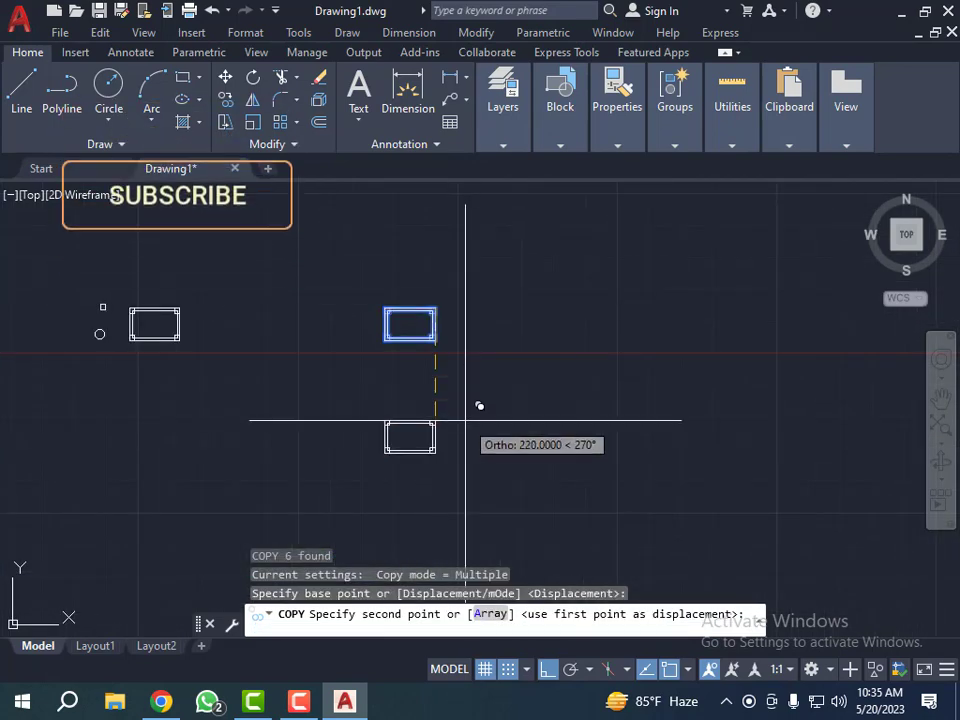
type("50")
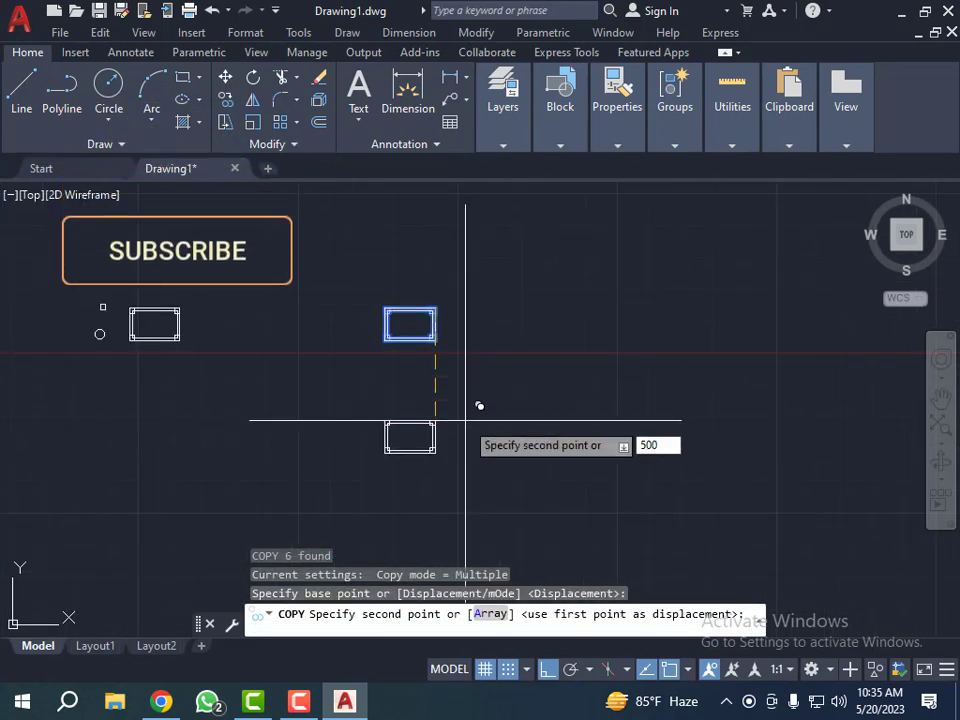
type("0")
key("Return")
key("Escape")
key("Escape")
key("Escape")
scroll(330, 345, "down", 2)
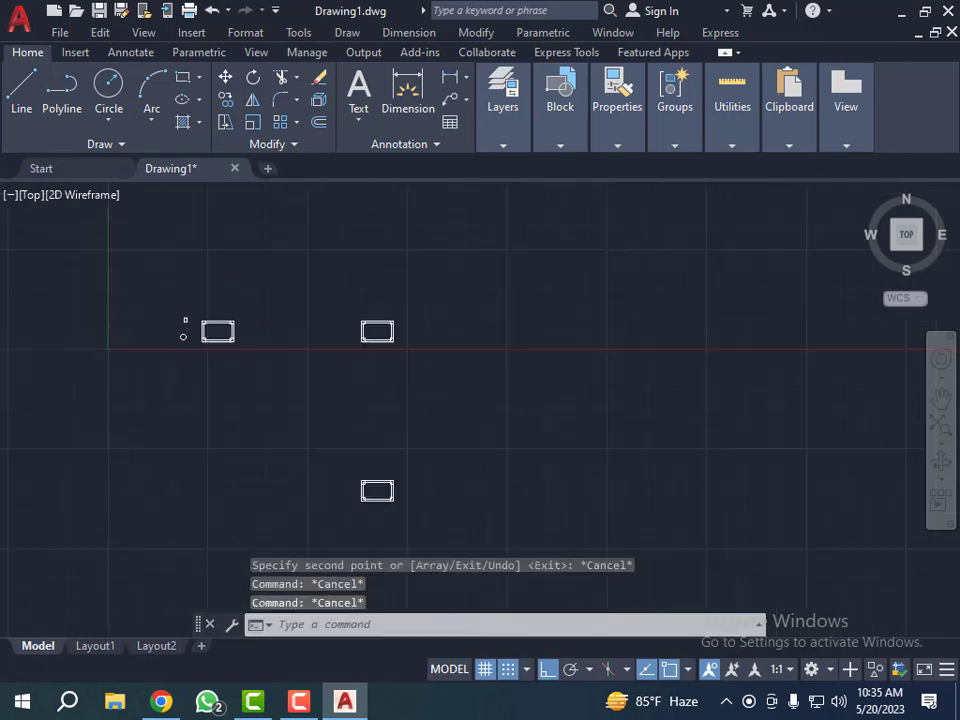
Erase the four corner squares of the lower frame copy, keeping its two nested rectangles.
scroll(325, 333, "down", 1)
scroll(364, 435, "up", 3)
left_click(357, 380)
left_click(411, 510)
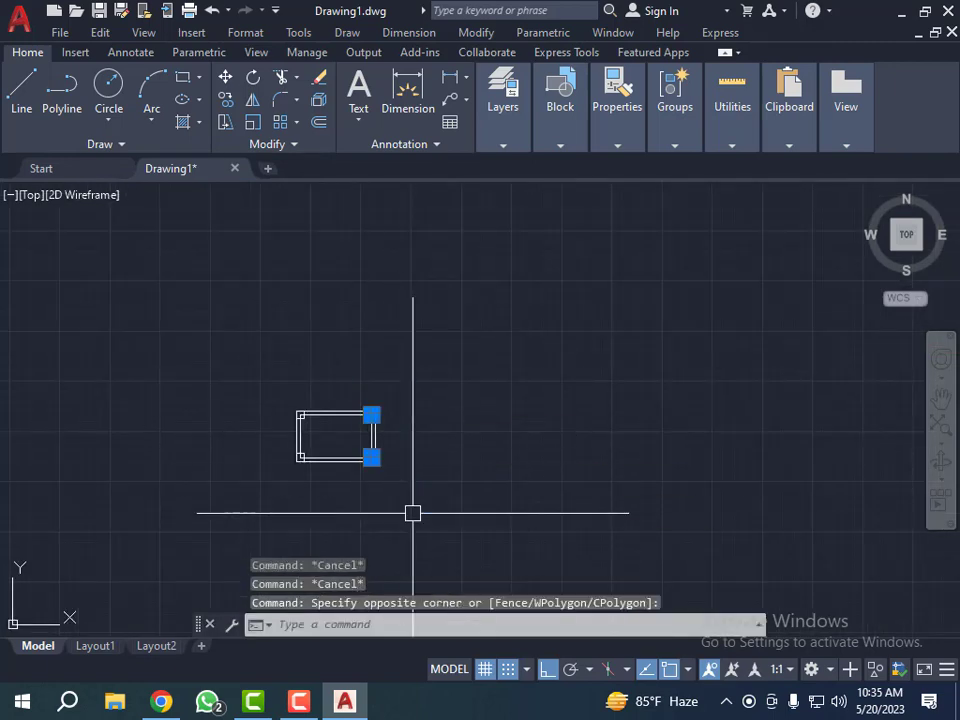
key("Return")
left_click(266, 381)
left_click(327, 506)
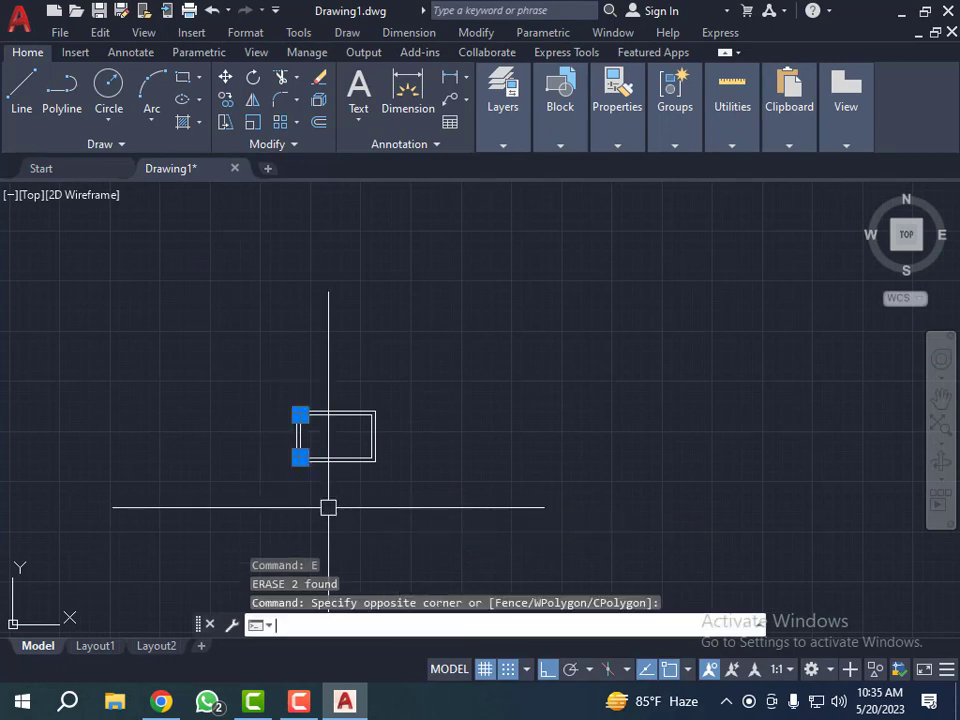
key("Return")
Set the colour of the four corner squares on the upper right-hand frame to Blue.
scroll(340, 492, "down", 3)
scroll(340, 492, "down", 2)
scroll(355, 460, "up", 4)
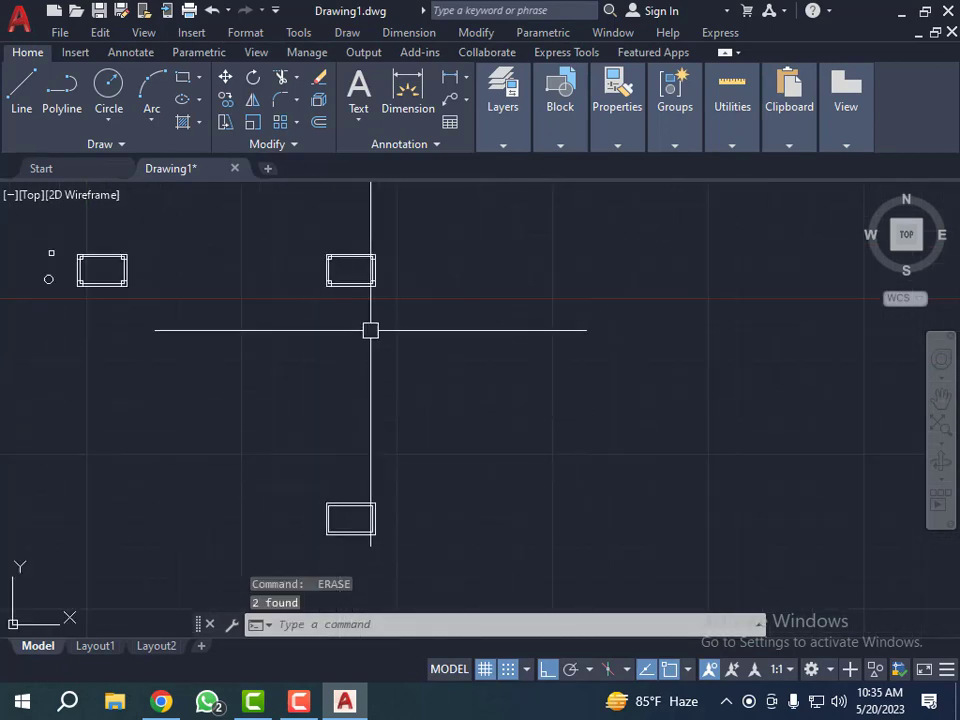
scroll(350, 241, "up", 2)
scroll(355, 246, "up", 2)
left_click(360, 251)
left_click(474, 386)
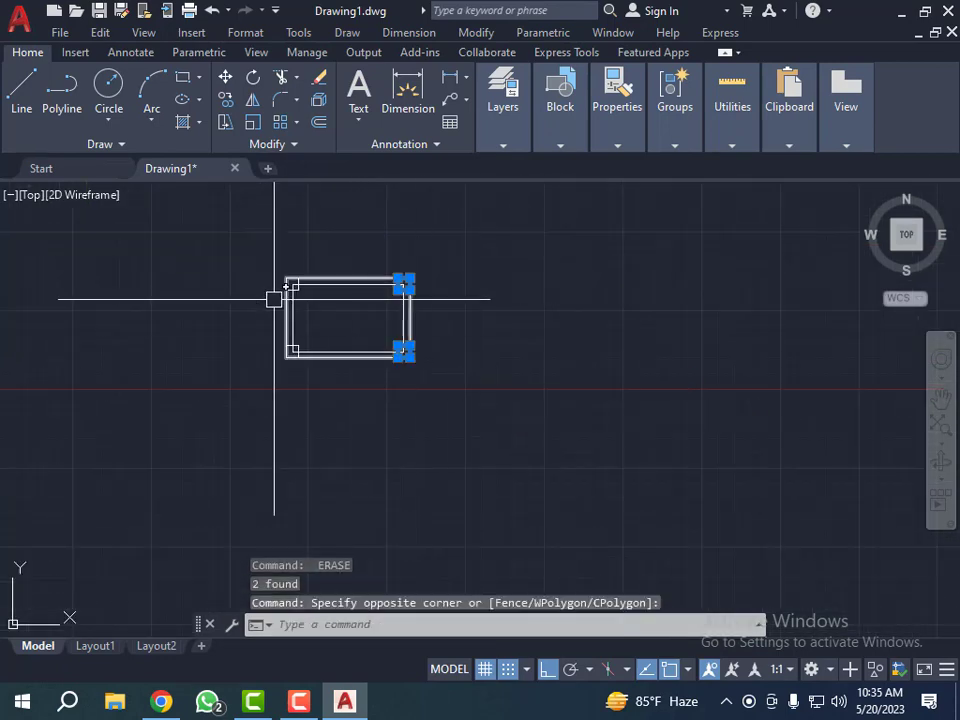
left_click(222, 243)
left_click(360, 396)
left_click(500, 146)
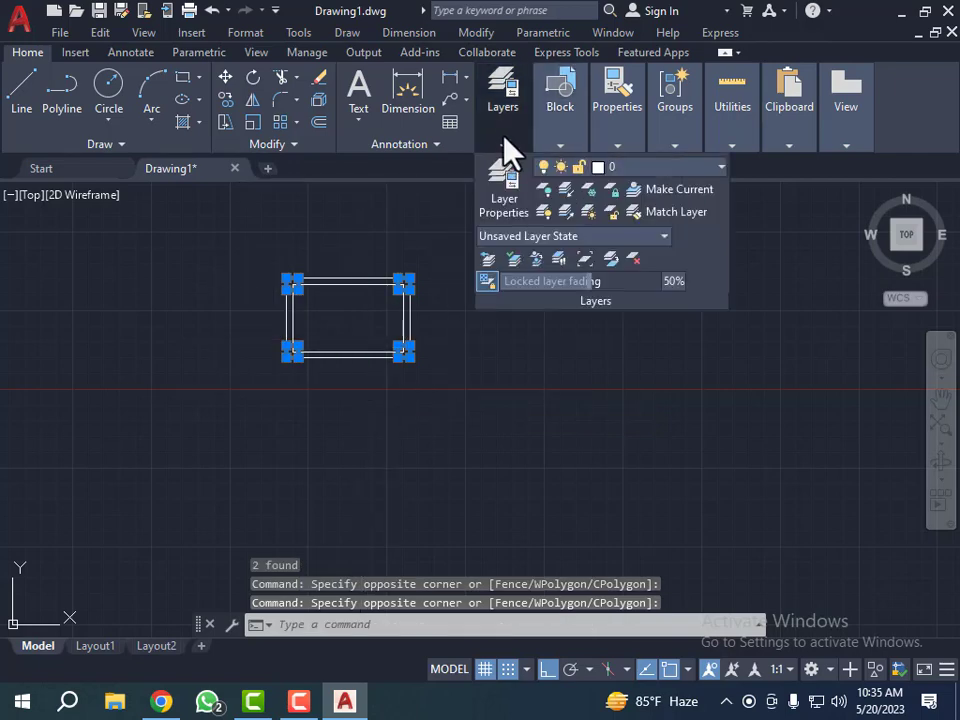
mouse_move(617, 133)
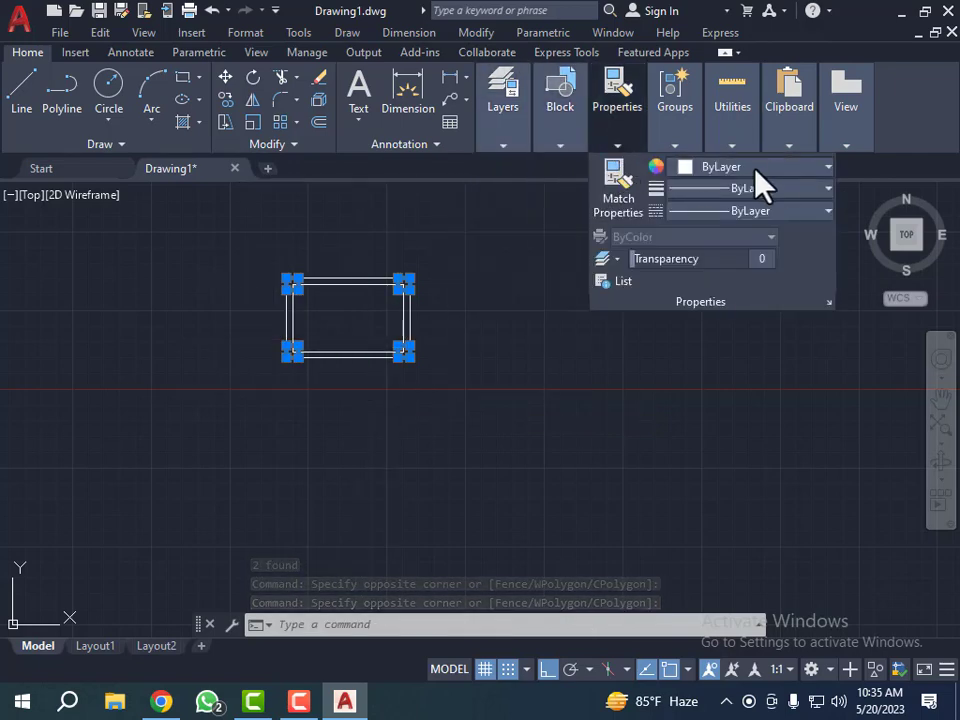
left_click(820, 168)
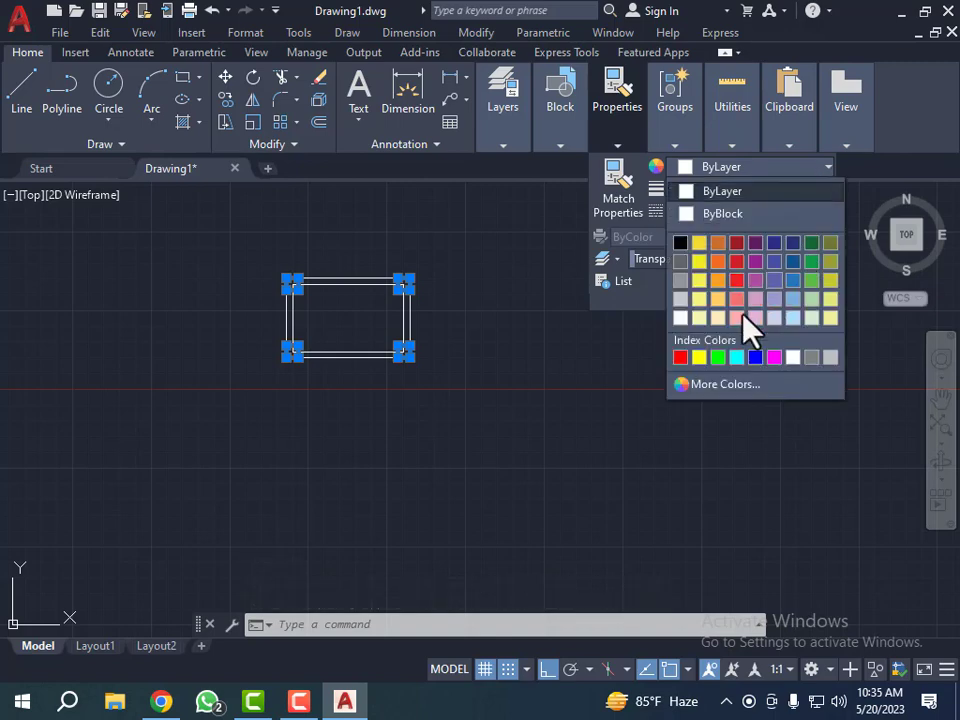
left_click(755, 357)
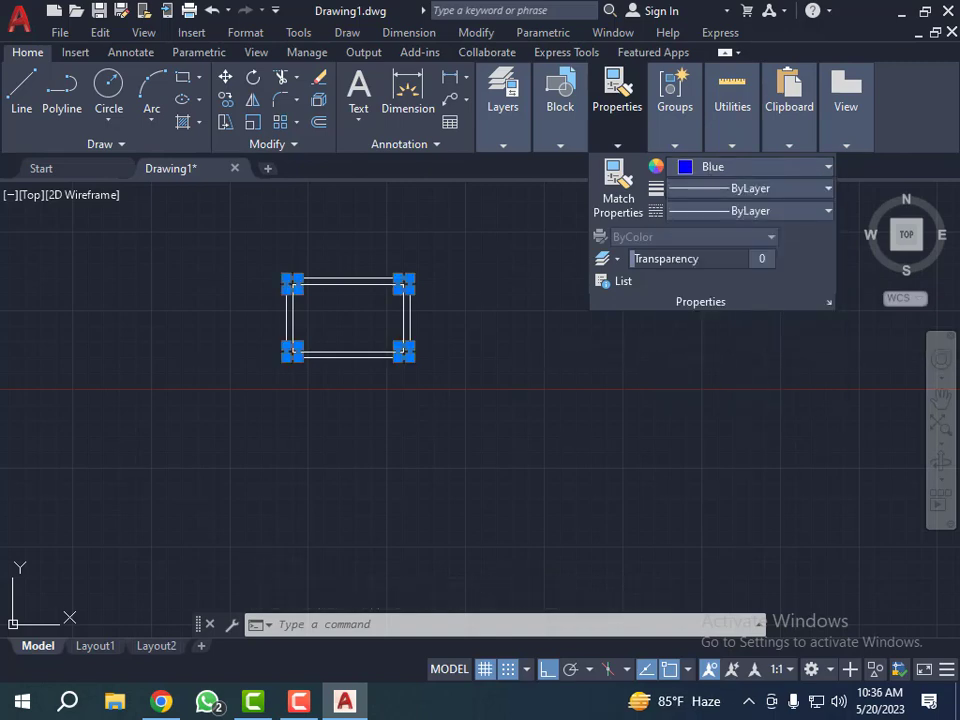
key("Escape")
key("Escape")
key("Escape")
Copy the four blue corner squares of the upper right-hand frame 500 units straight down, using the frame's upper-right corner as base point.
left_click(261, 244)
left_click(326, 396)
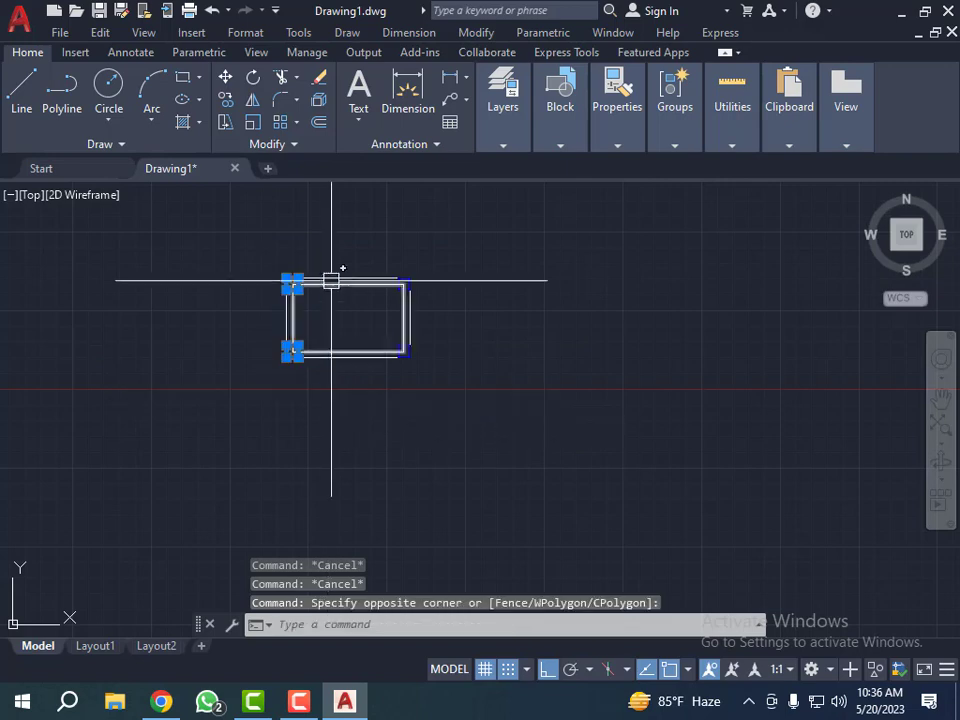
left_click(347, 230)
left_click(470, 432)
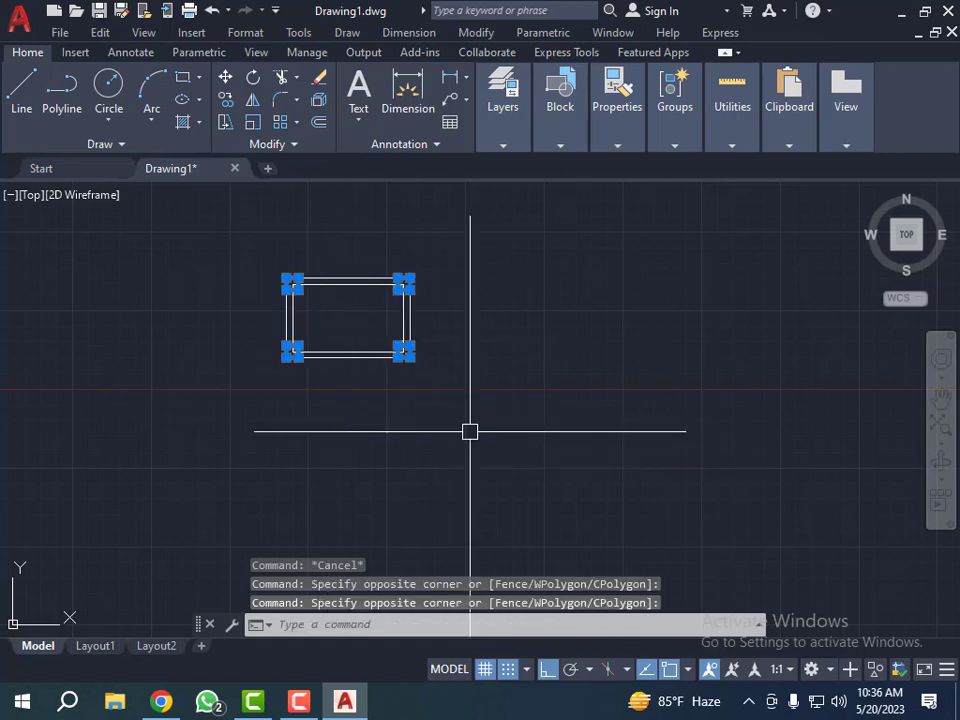
type("cp")
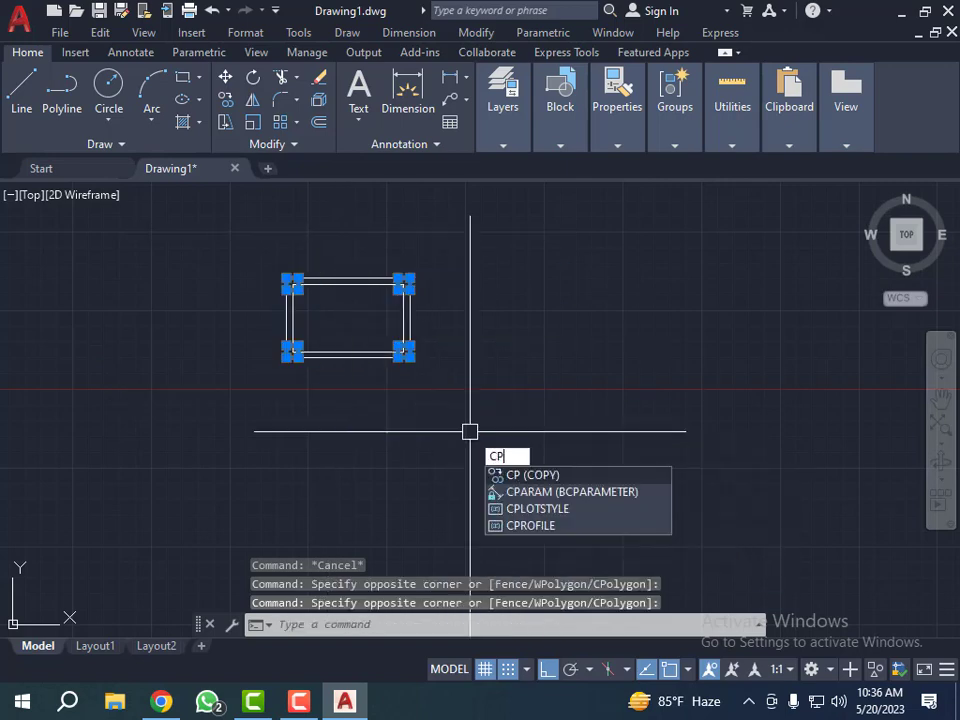
key("Return")
scroll(428, 290, "up", 2)
scroll(427, 276, "up", 3)
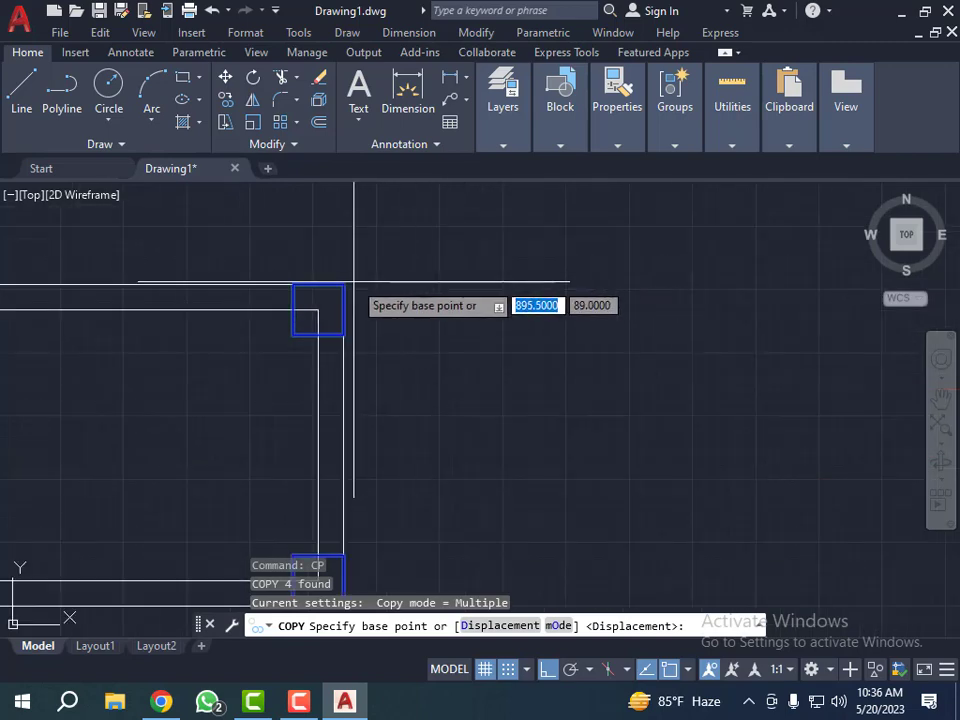
left_click(397, 278)
scroll(357, 269, "down", 5)
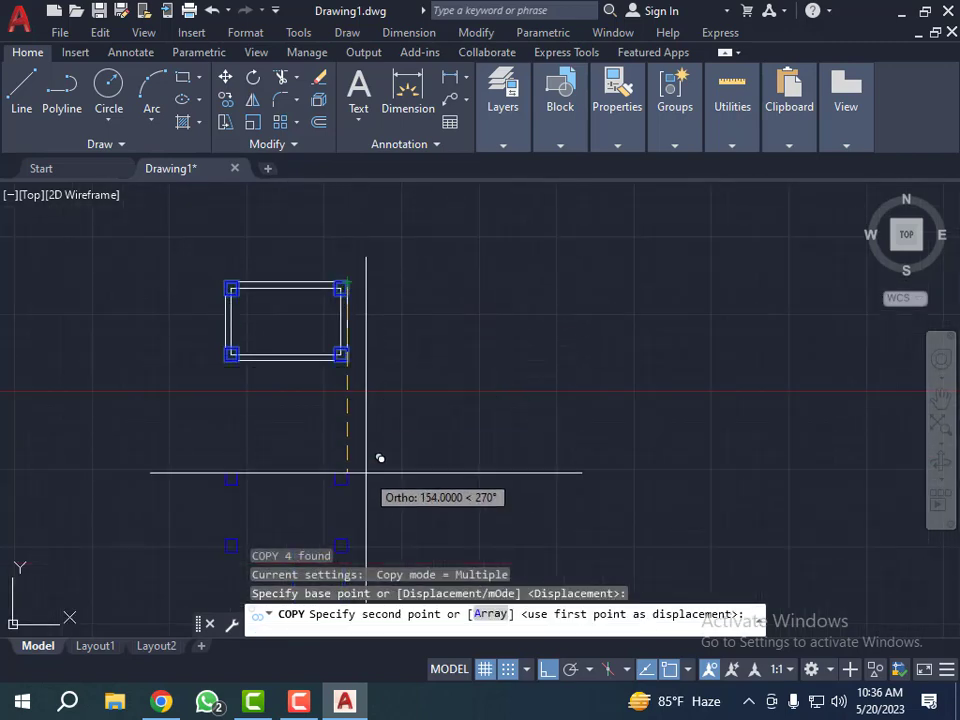
type("500")
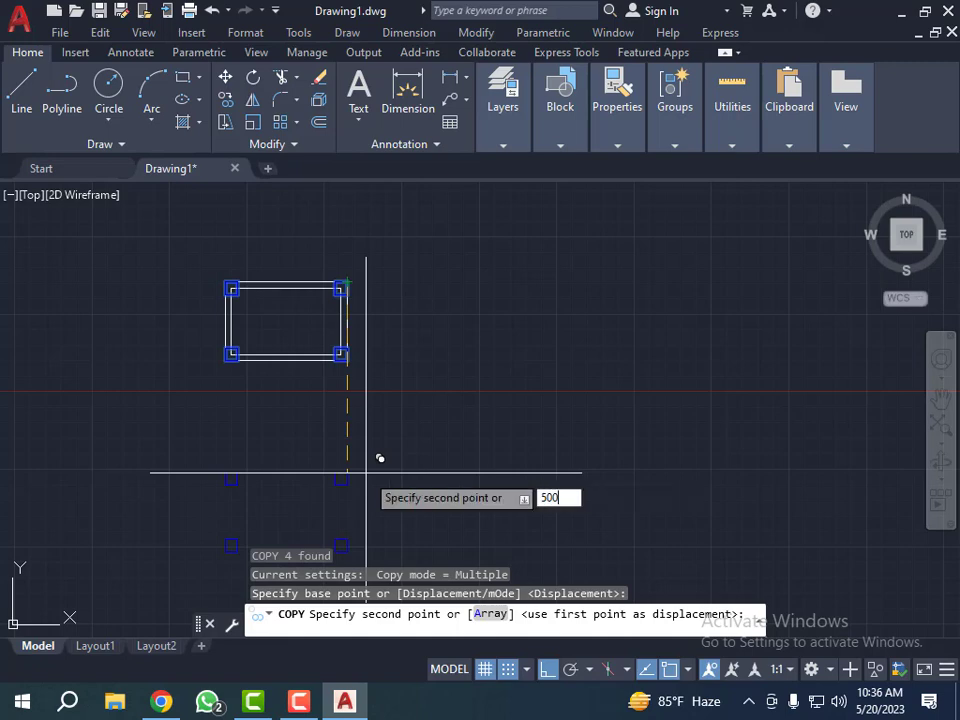
key("Return")
key("Escape")
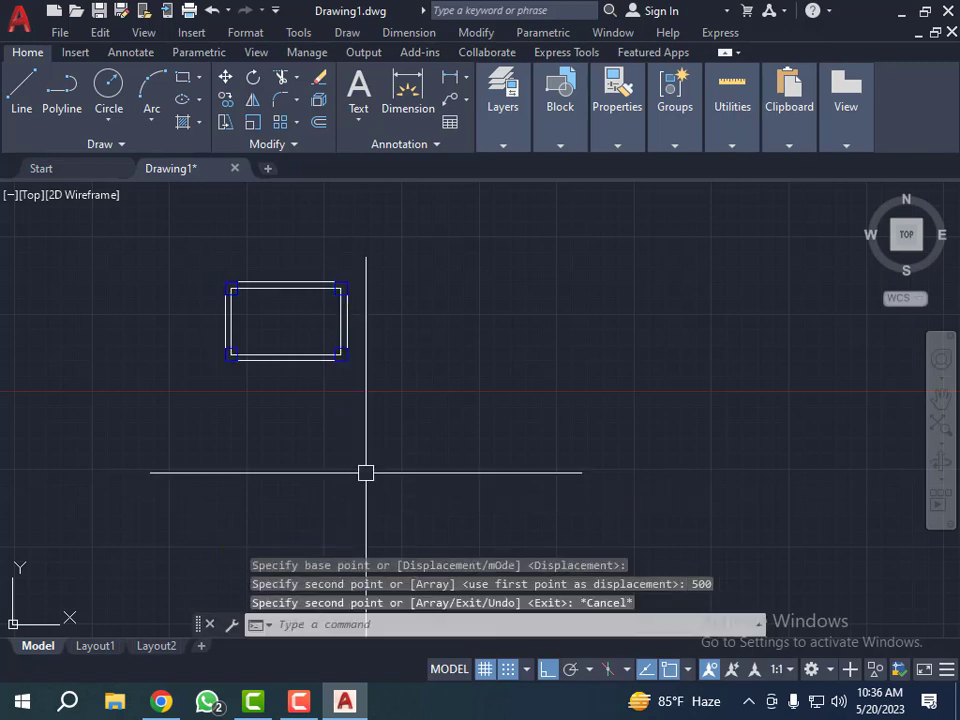
Inspect the blue corner squares on the lower frame copy.
scroll(300, 400, "down", 8)
scroll(275, 445, "up", 6)
scroll(262, 421, "up", 6)
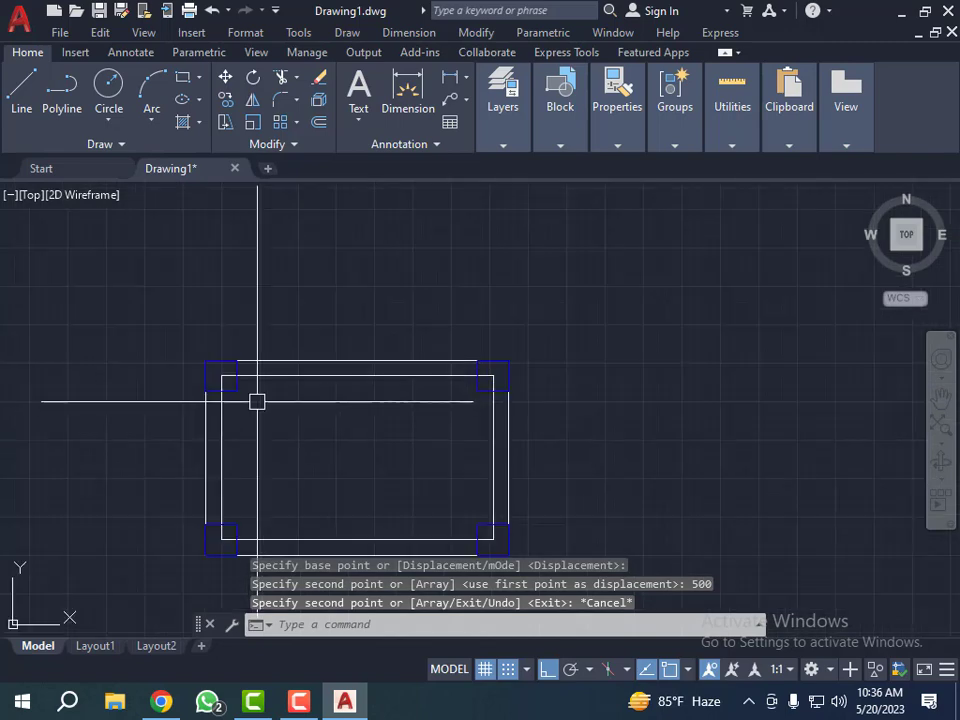
scroll(321, 433, "down", 10)
key("Escape")
key("Escape")
key("Escape")
scroll(345, 438, "up", 6)
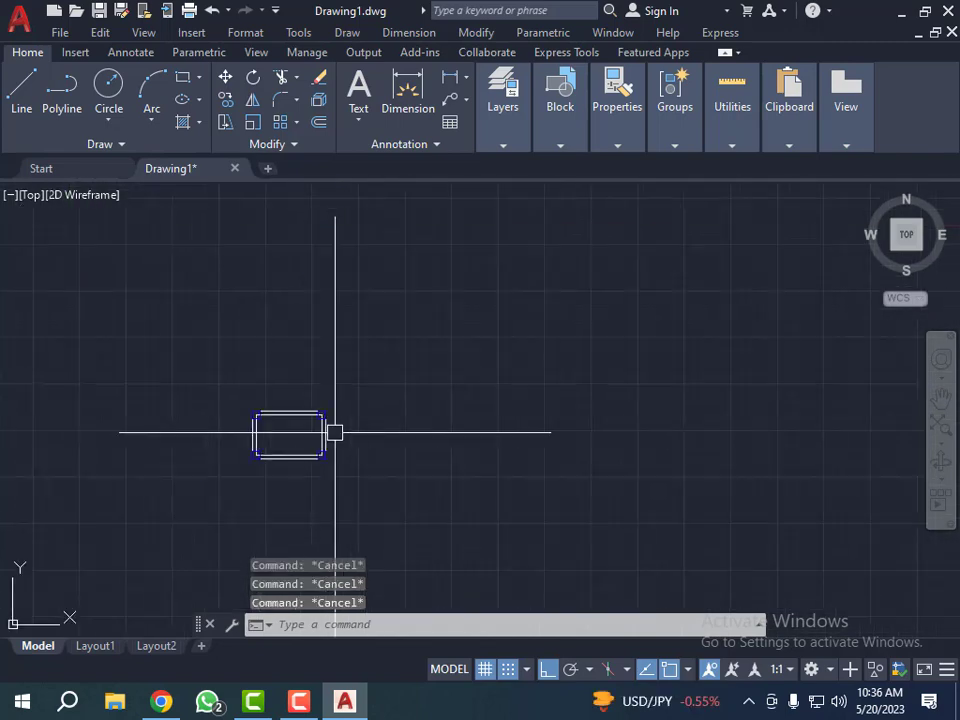
scroll(335, 436, "down", 3)
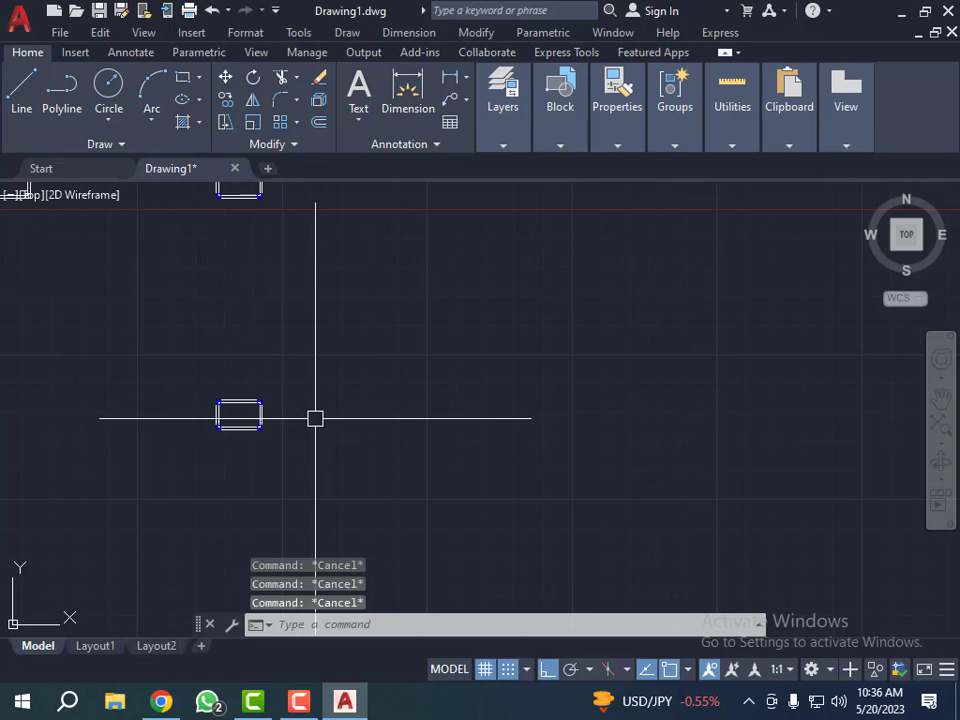
scroll(289, 434, "up", 4)
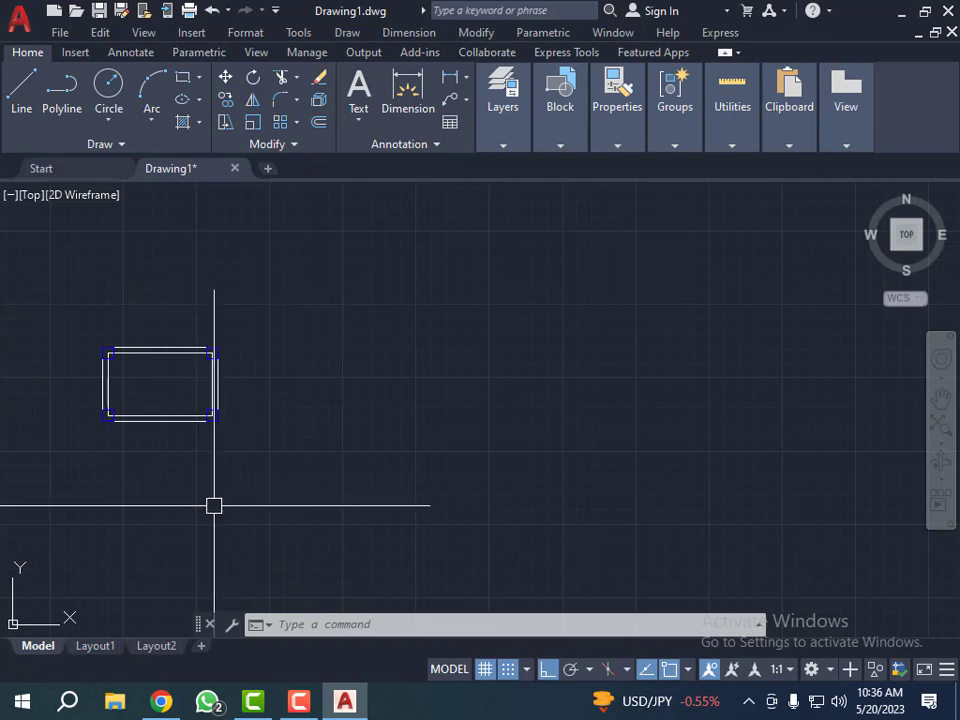
Compare the upper right-hand frame with the lower frame copy and the original frame to its left.
scroll(214, 505, "down", 6)
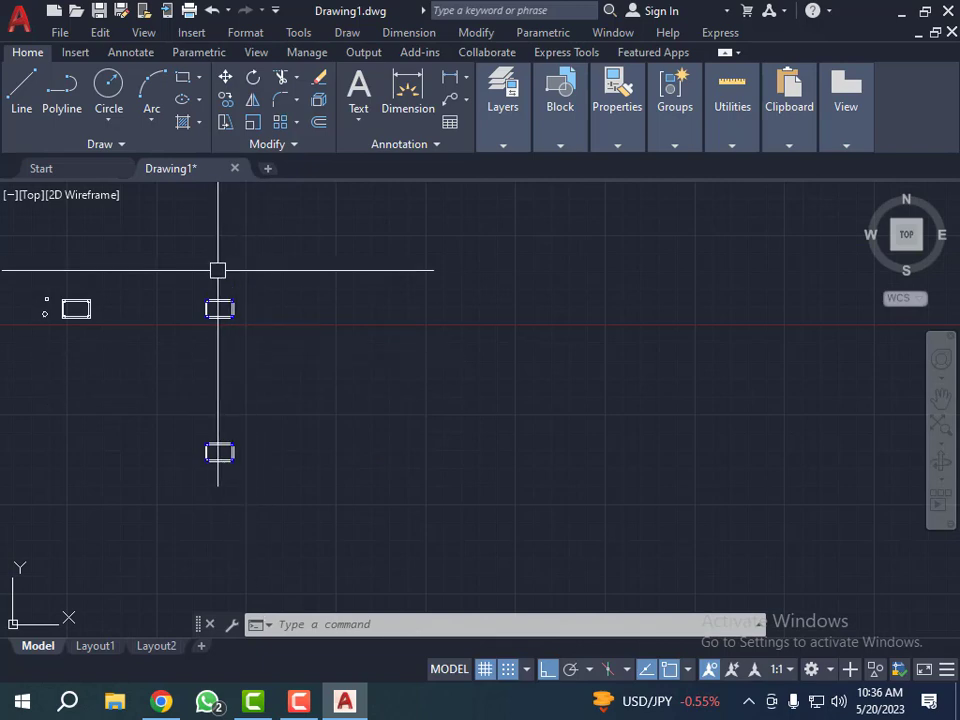
scroll(212, 268, "up", 4)
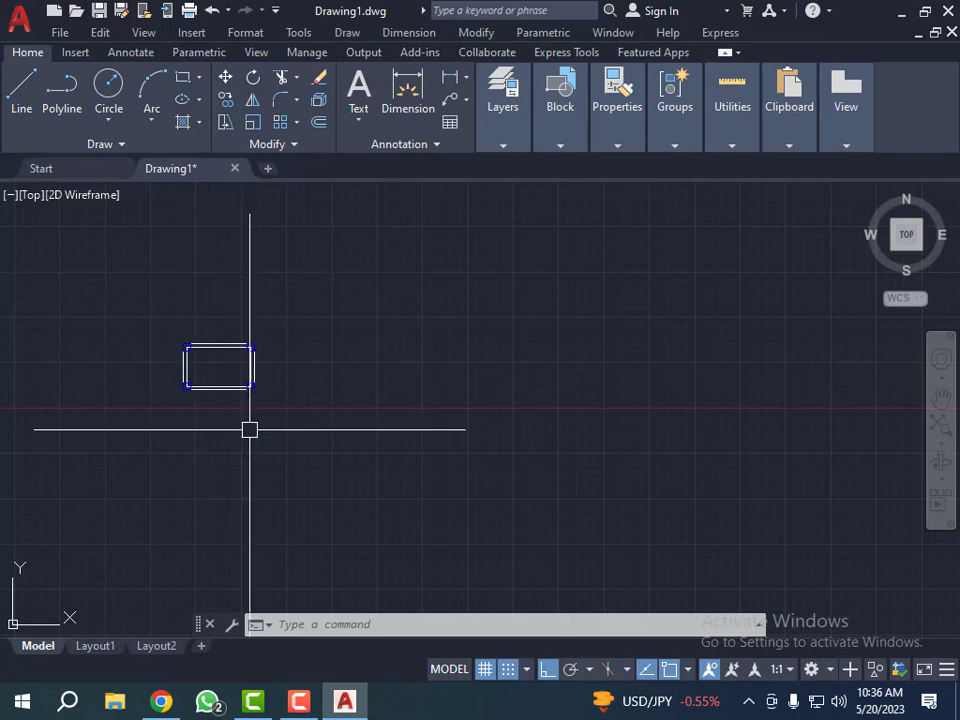
scroll(221, 324, "up", 5)
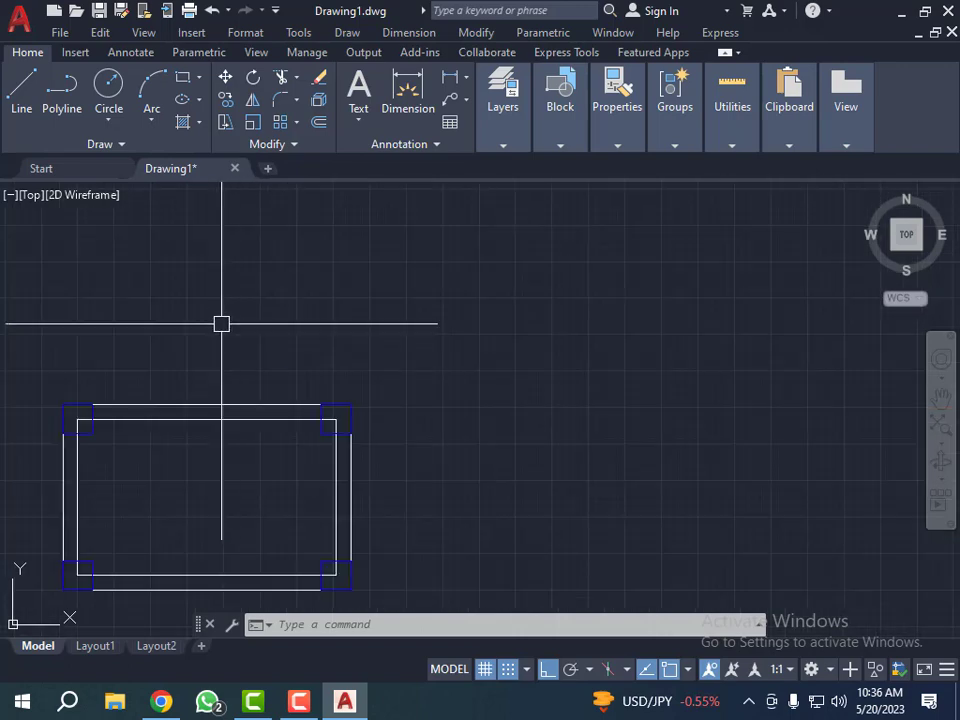
scroll(248, 322, "down", 2)
scroll(248, 322, "down", 2)
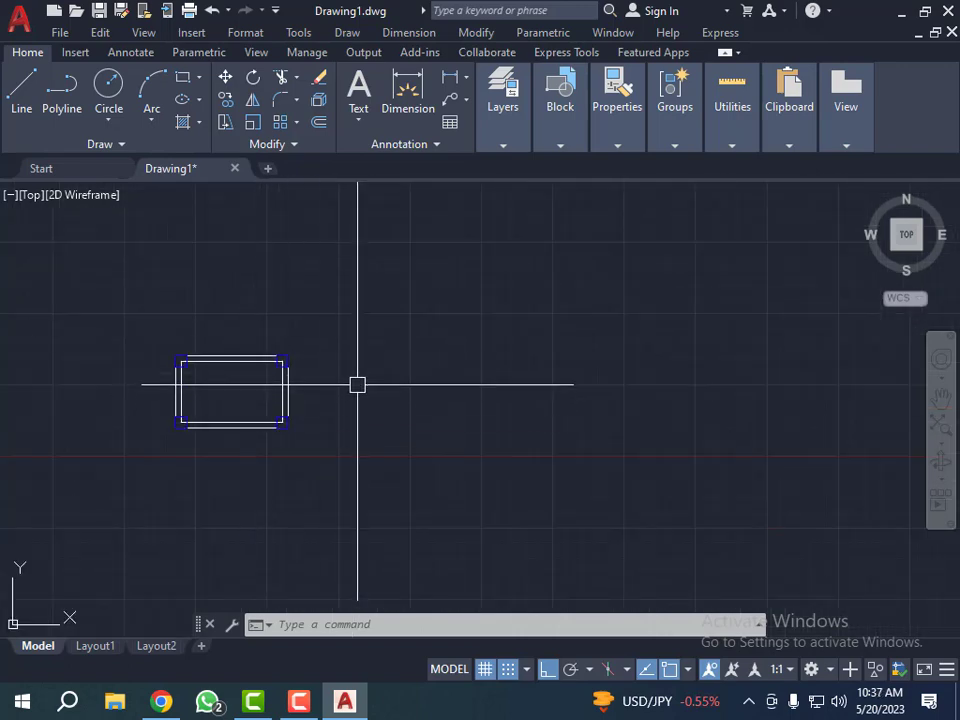
scroll(381, 394, "down", 2)
scroll(309, 377, "up", 5)
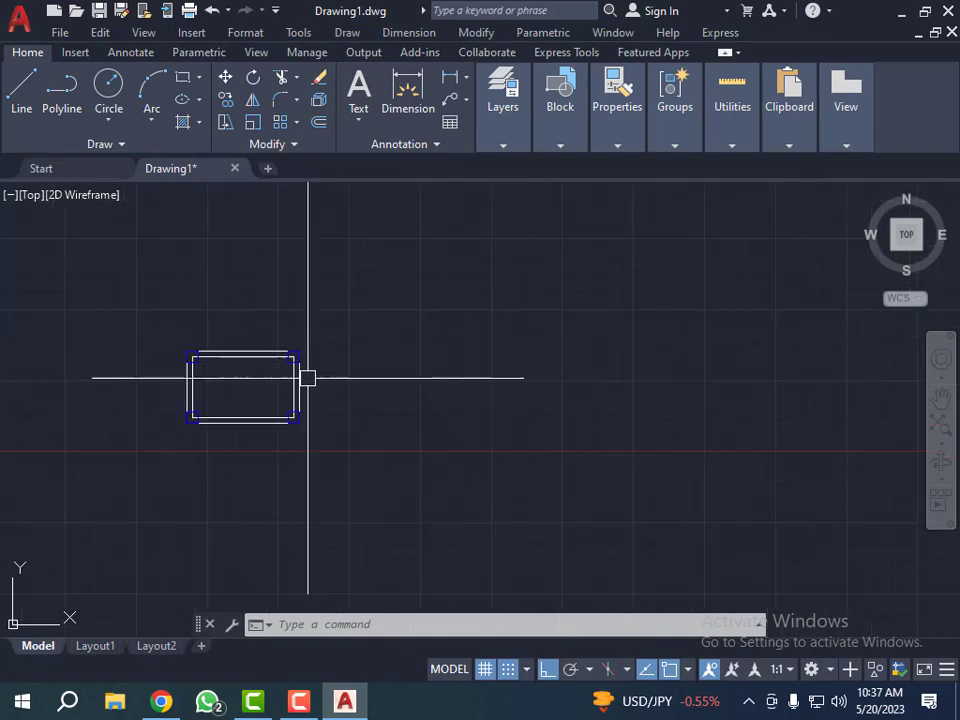
scroll(292, 365, "down", 6)
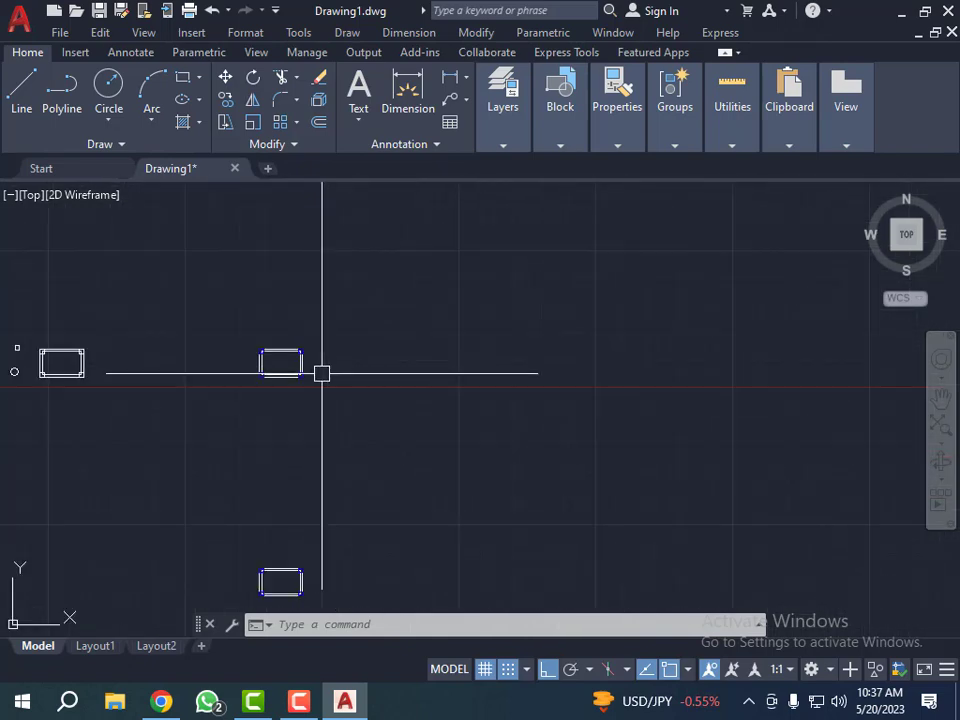
scroll(321, 374, "up", 3)
key("Escape")
key("Escape")
scroll(321, 374, "down", 3)
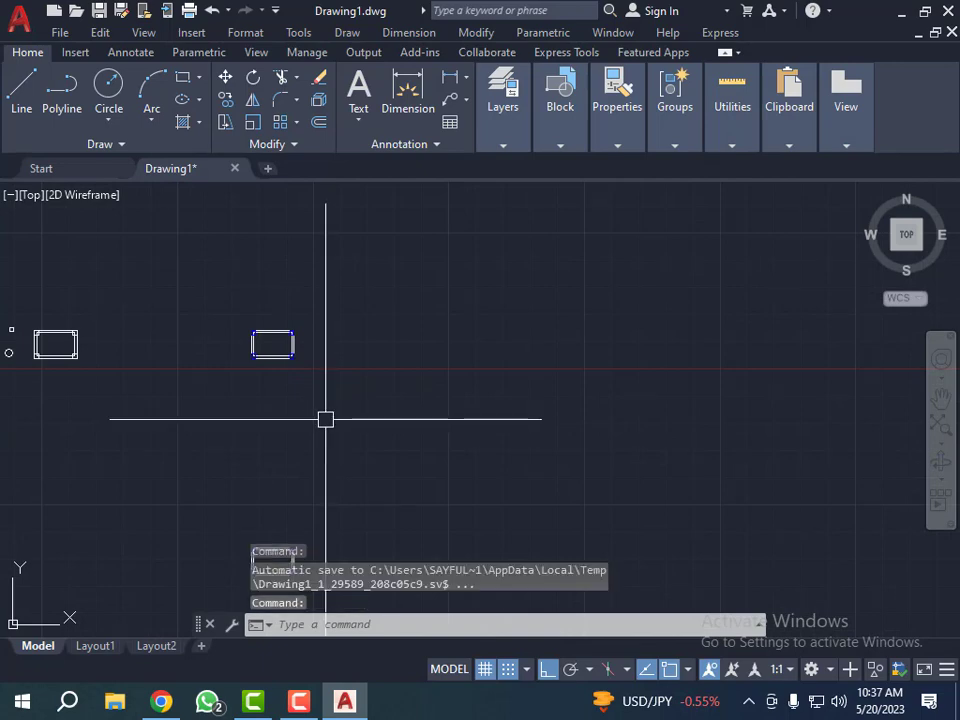
scroll(340, 333, "up", 2)
key("Escape")
scroll(330, 365, "down", 2)
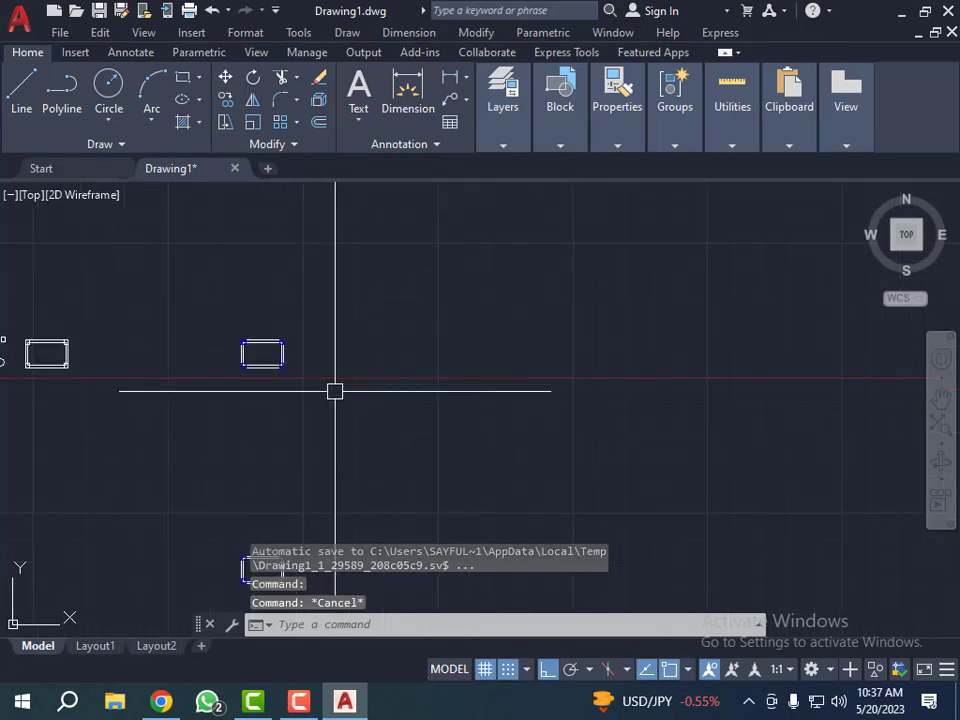
Draw a horizontal polyline 100 units long to the right of the upper blue-cornered frame.
scroll(324, 378, "up", 4)
key("Escape")
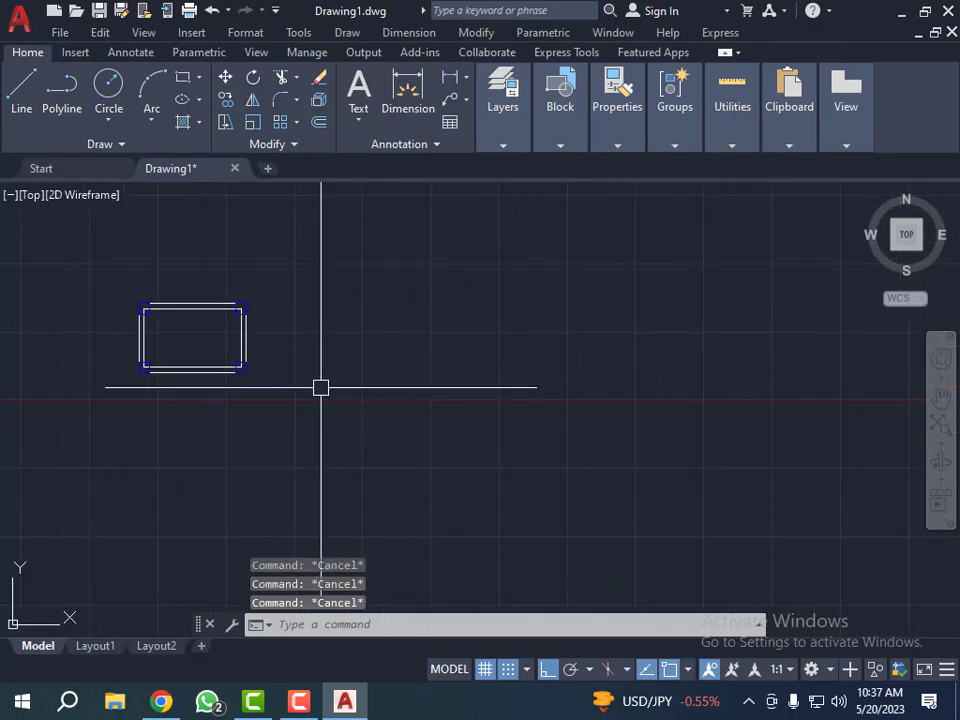
type("pl")
key("Return")
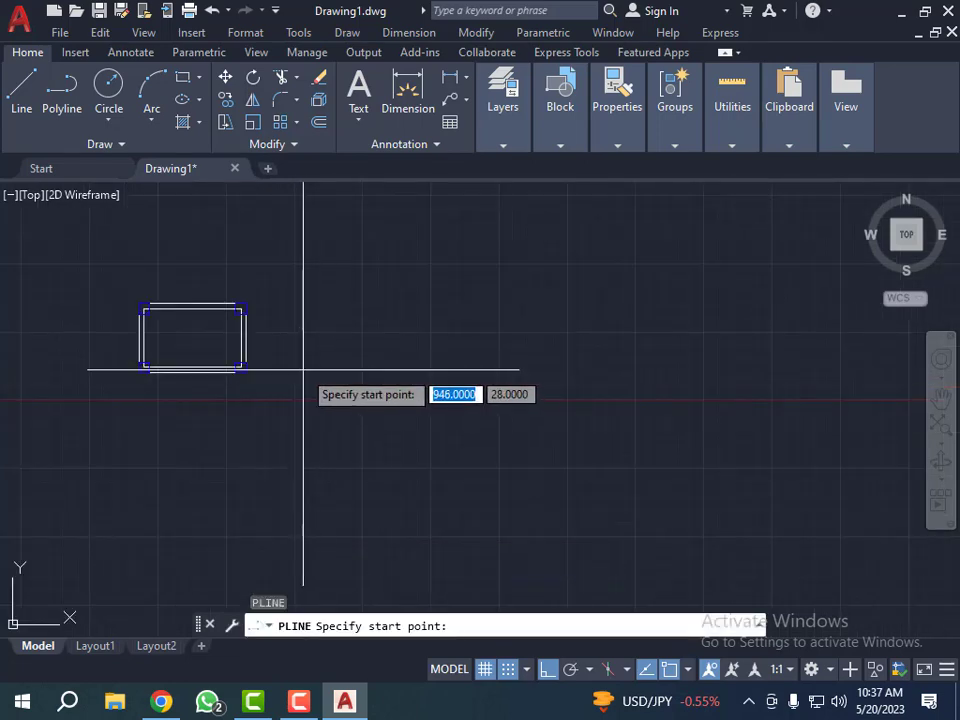
left_click(302, 369)
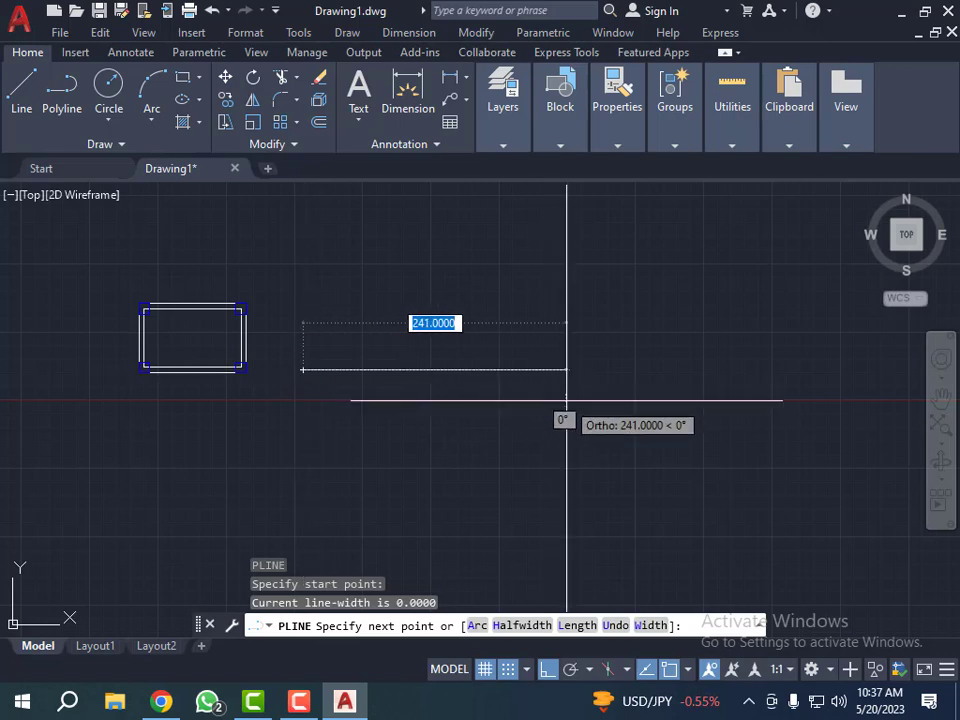
type("1")
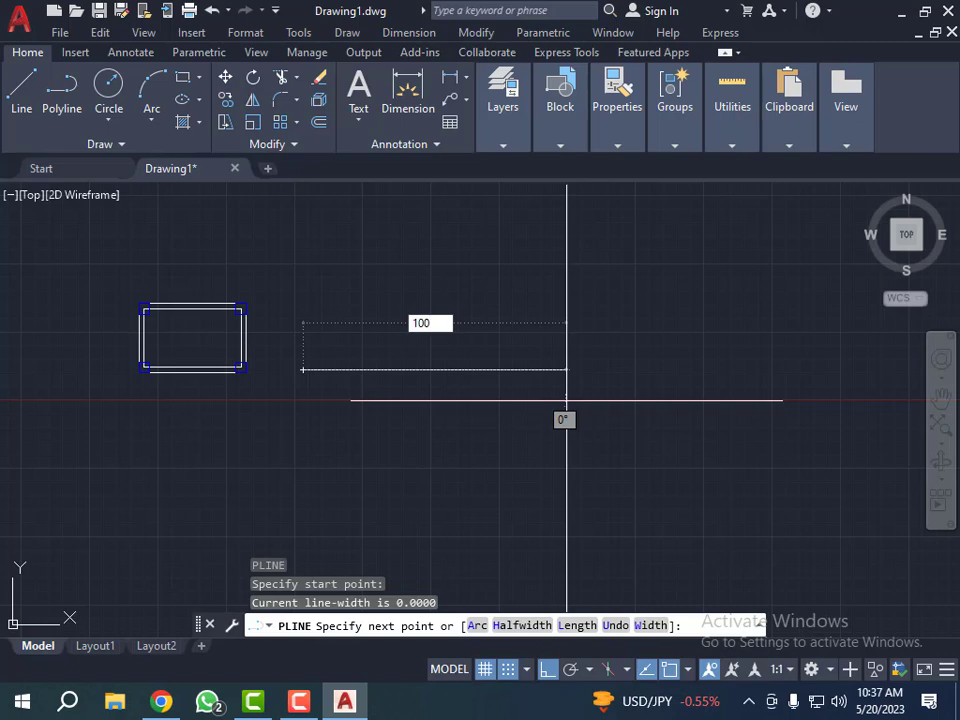
key("Return")
key("Escape")
key("Escape")
key("Escape")
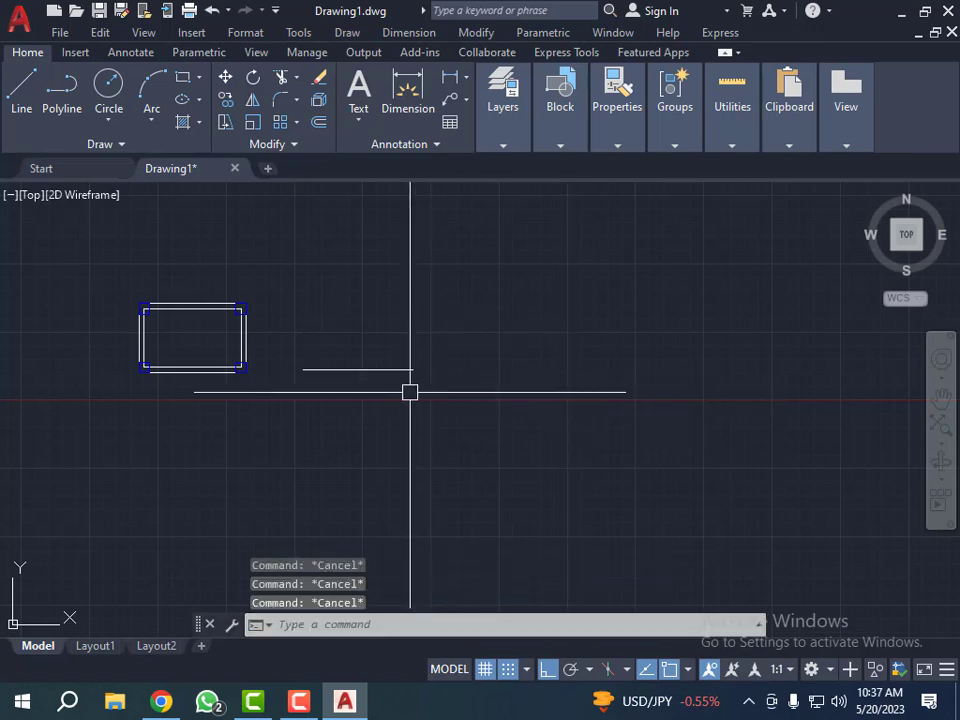
scroll(370, 370, "up", 2)
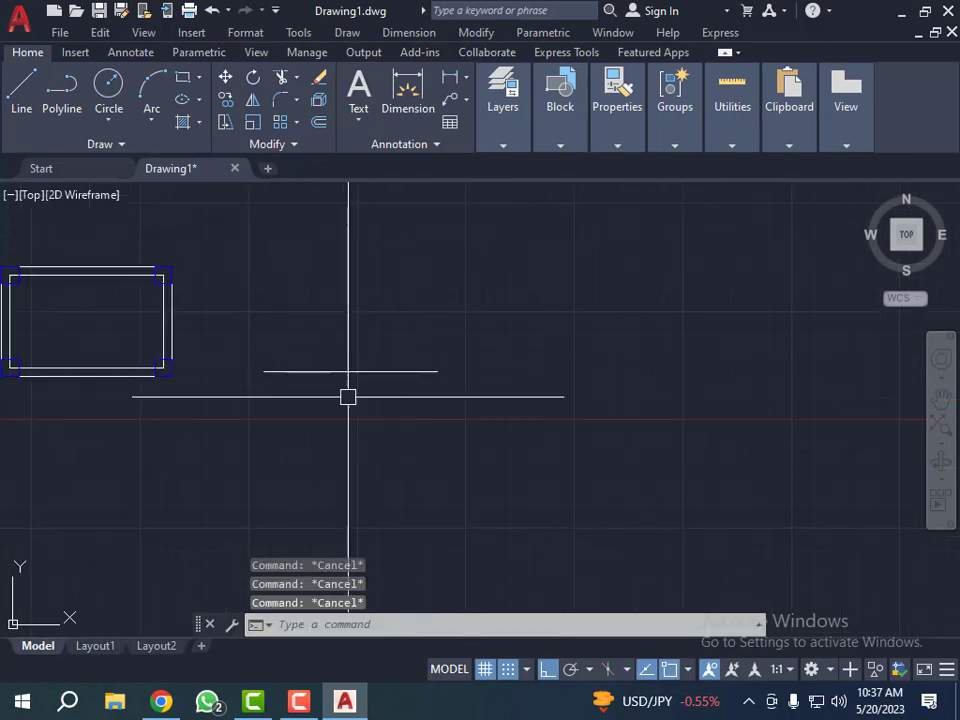
left_click(390, 312)
left_click(314, 403)
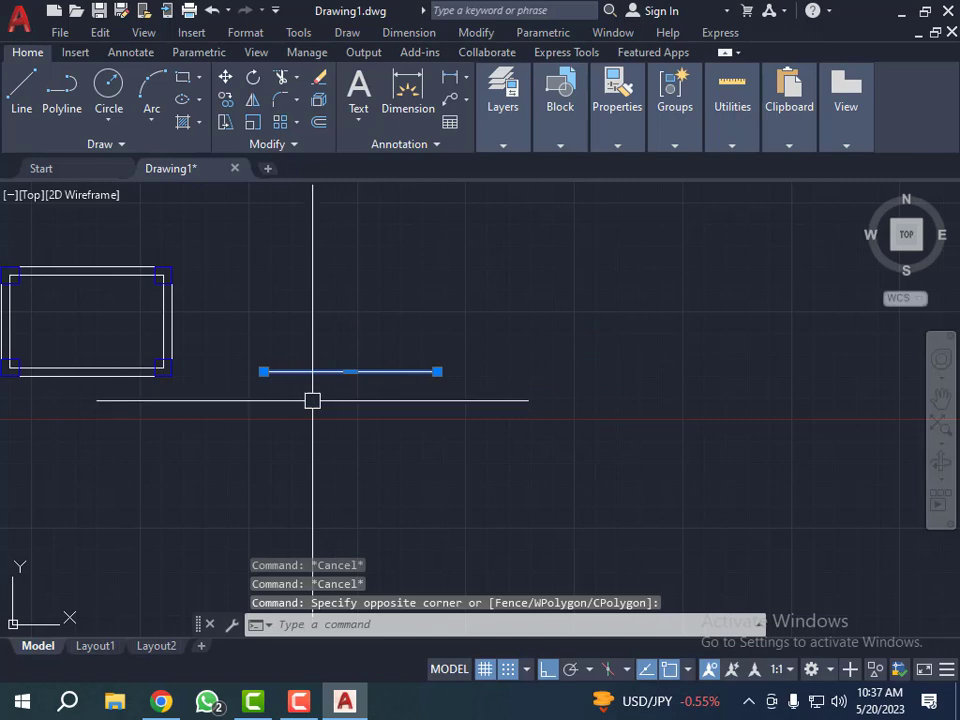
key("Escape")
key("Escape")
Copy the horizontal polyline 100 units at a 45° angle, using its left endpoint as base point.
left_click(403, 311)
left_click(335, 410)
type("c")
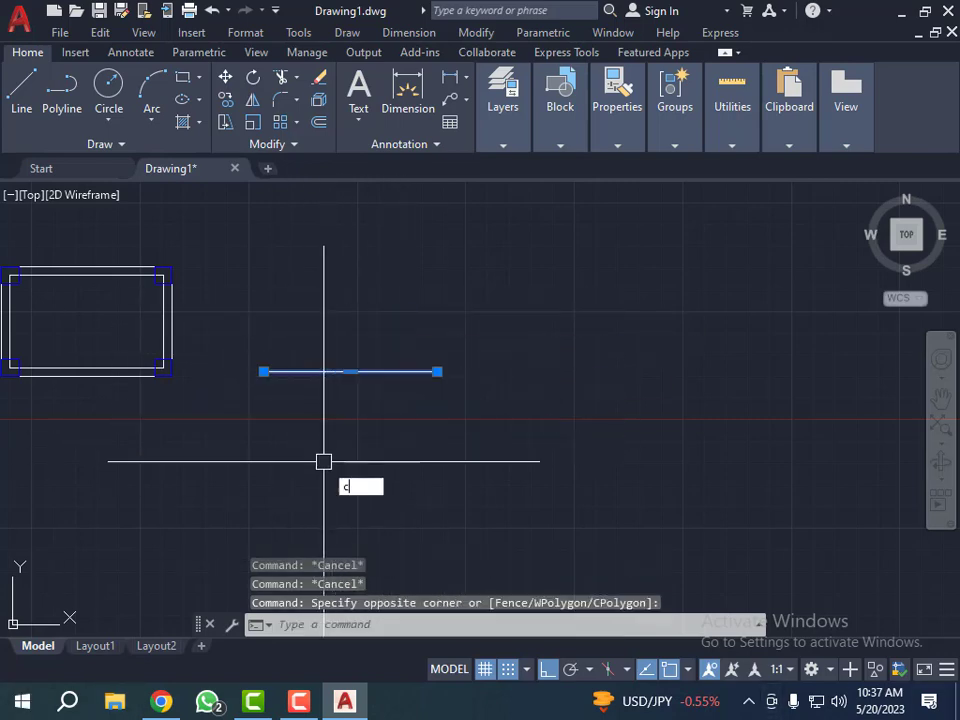
type("p")
key("Return")
scroll(275, 385, "up", 4)
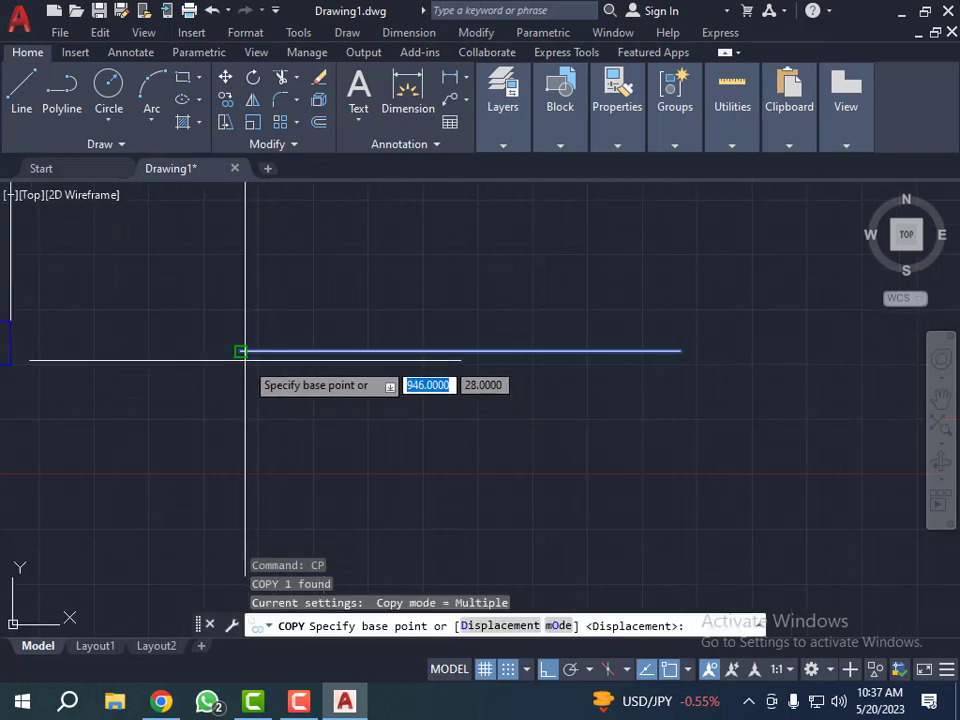
left_click(245, 359)
scroll(248, 370, "down", 3)
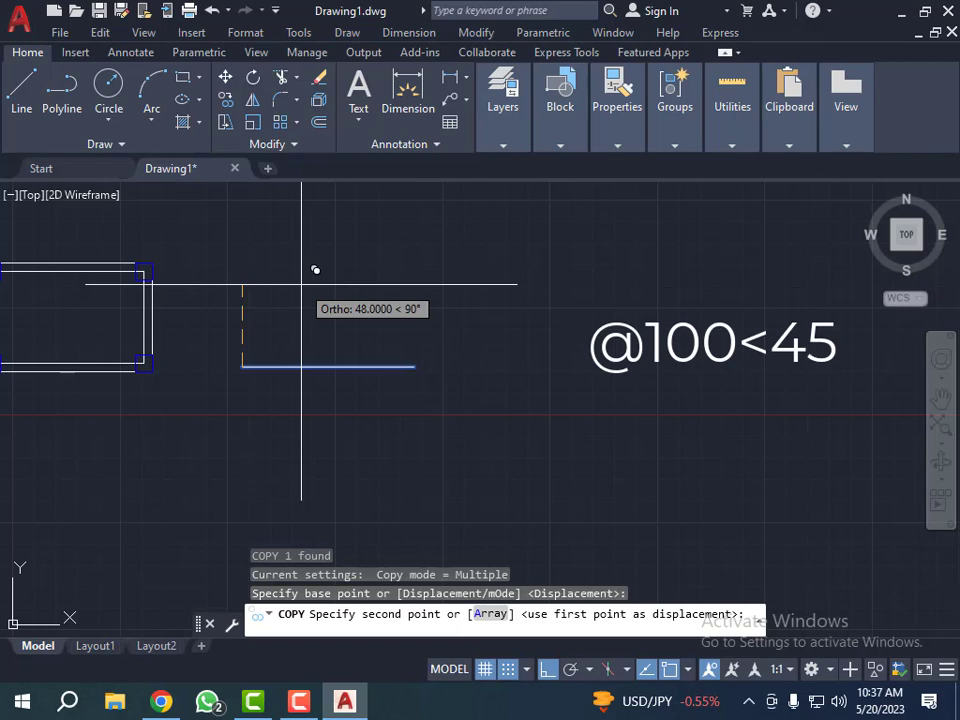
type("100")
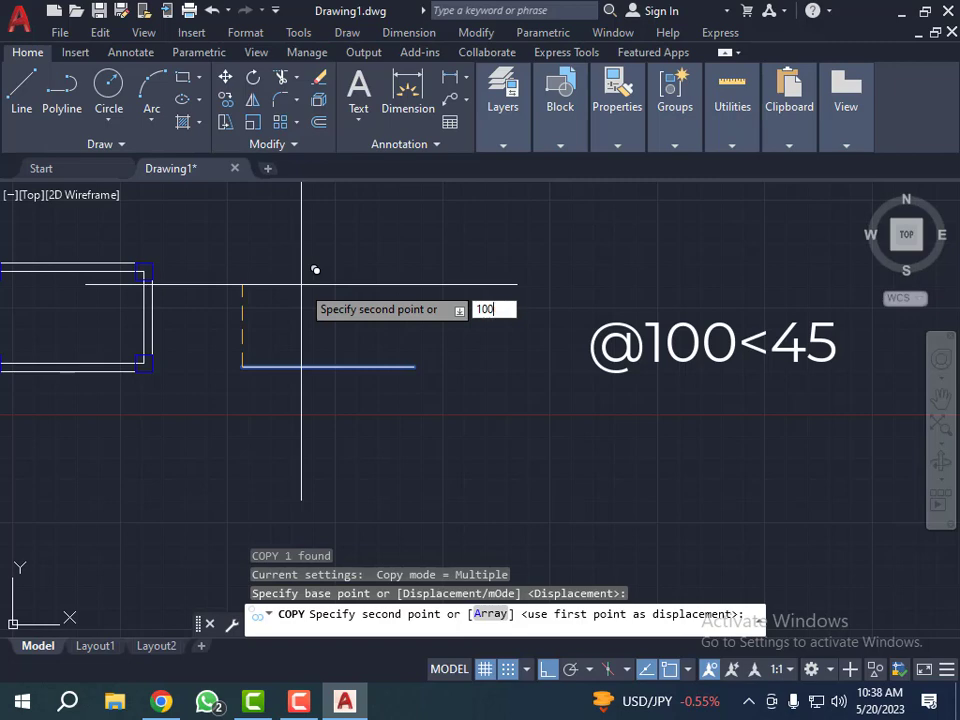
key("Tab")
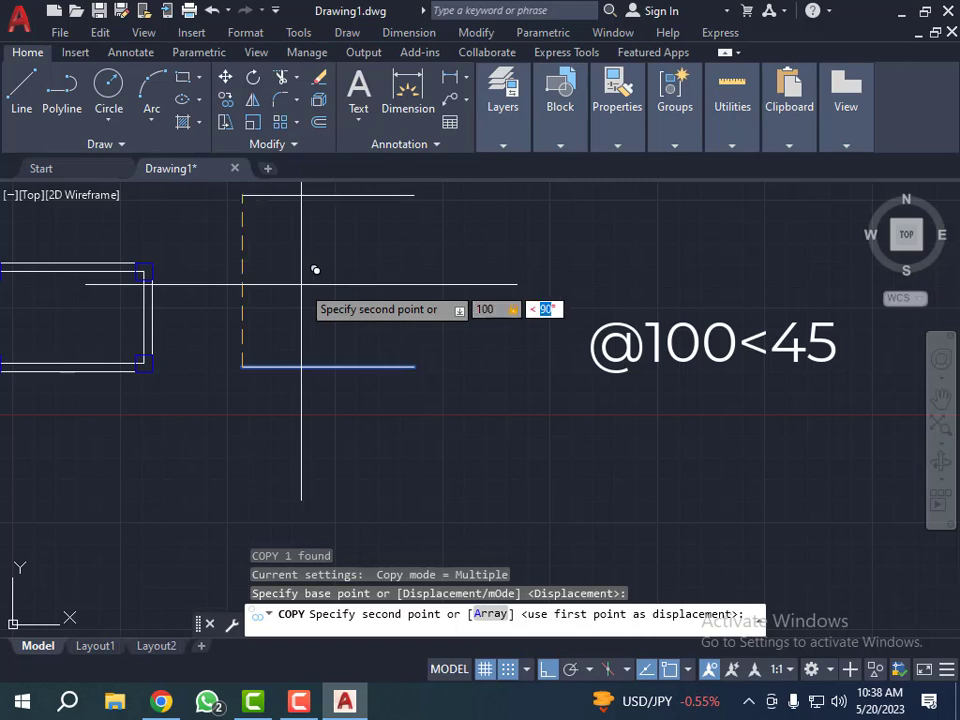
type("45")
key("Return")
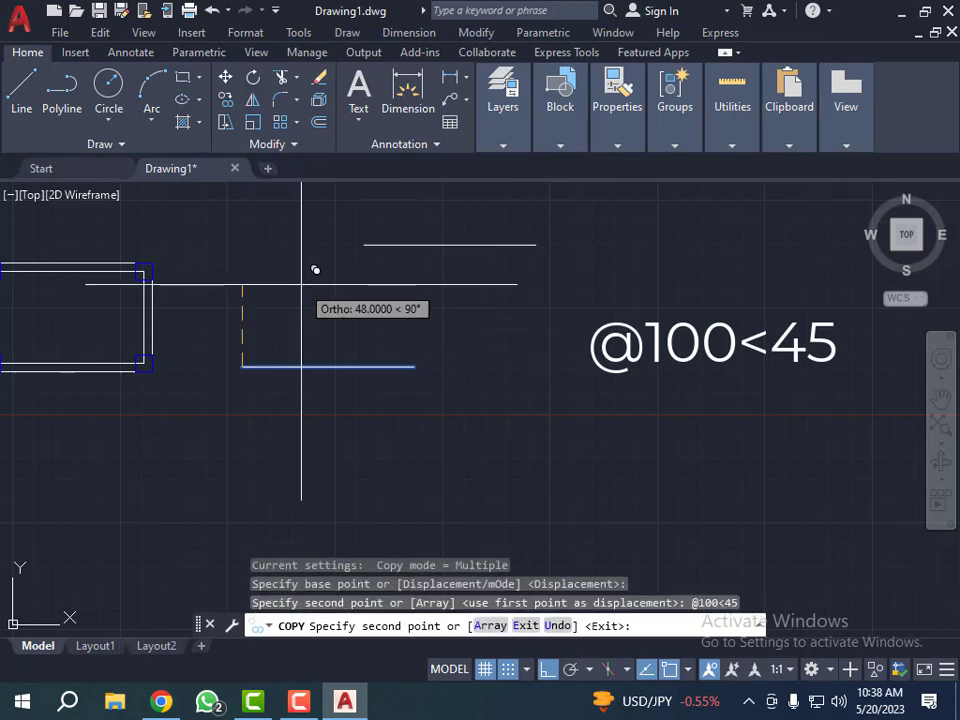
key("Escape")
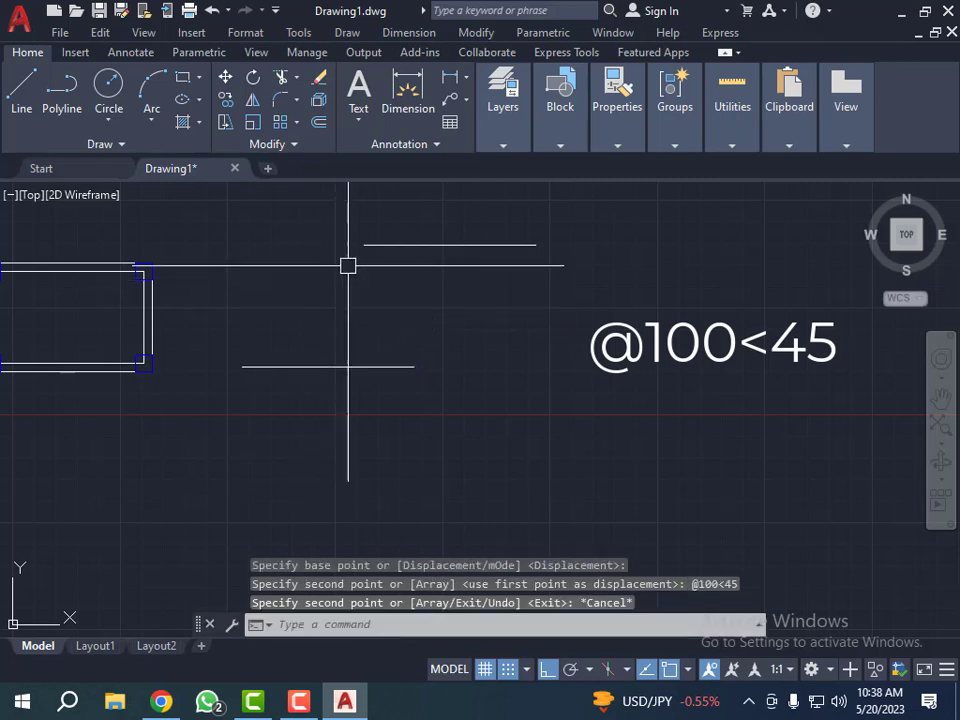
scroll(361, 279, "down", 1)
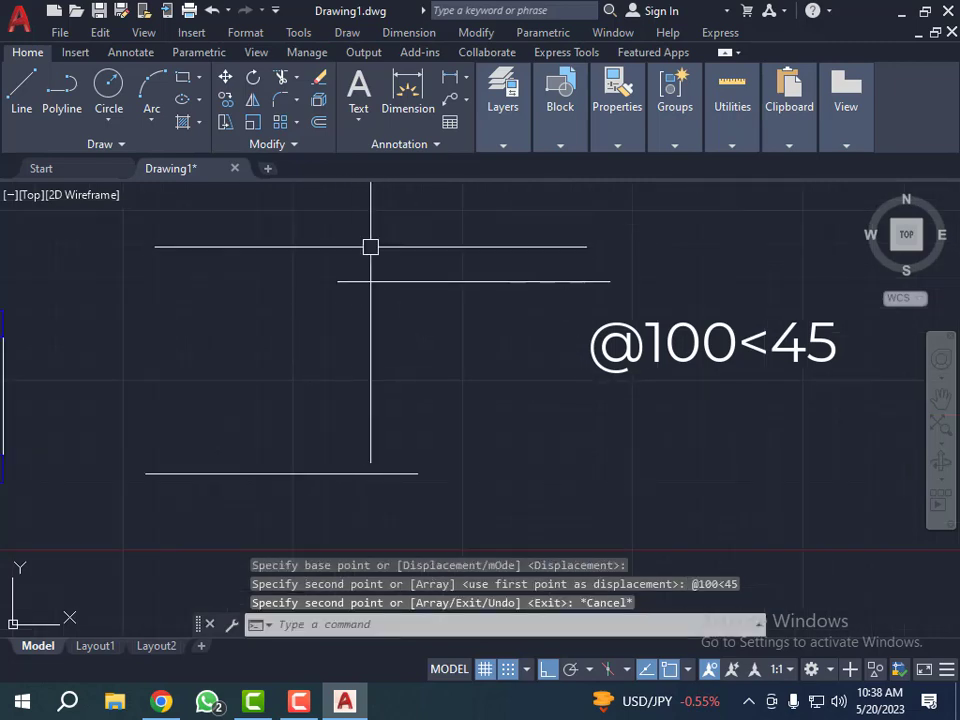
left_click(456, 281)
left_click(279, 340)
key("Escape")
key("Escape")
key("Escape")
scroll(360, 345, "down", 2)
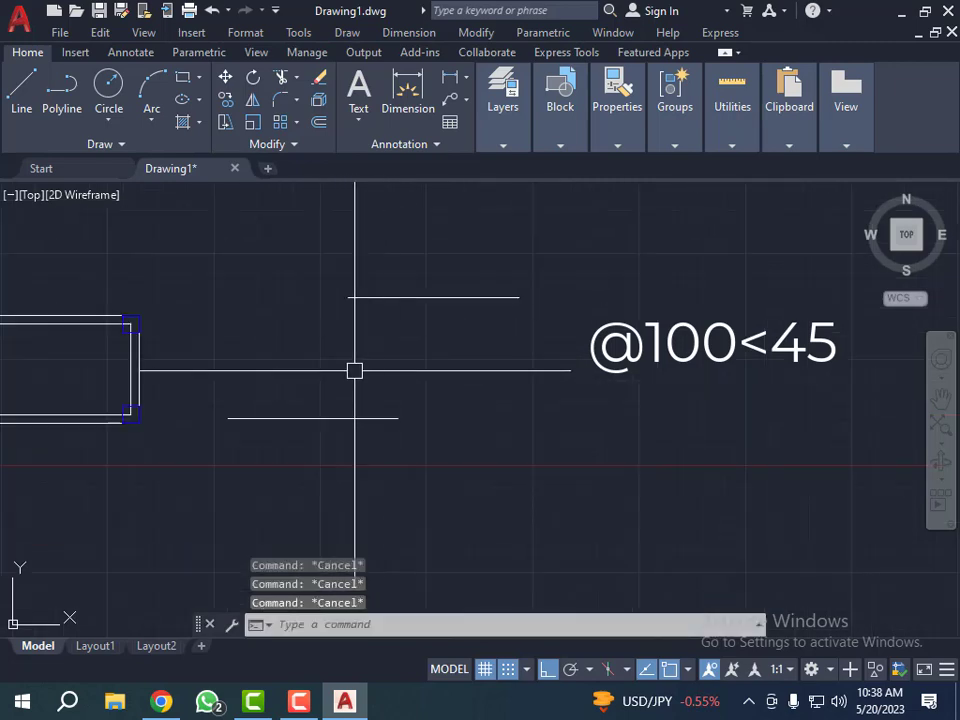
Draw a diagonal polyline connecting the left endpoints of the upper and lower horizontal lines.
type("pl")
key("Return")
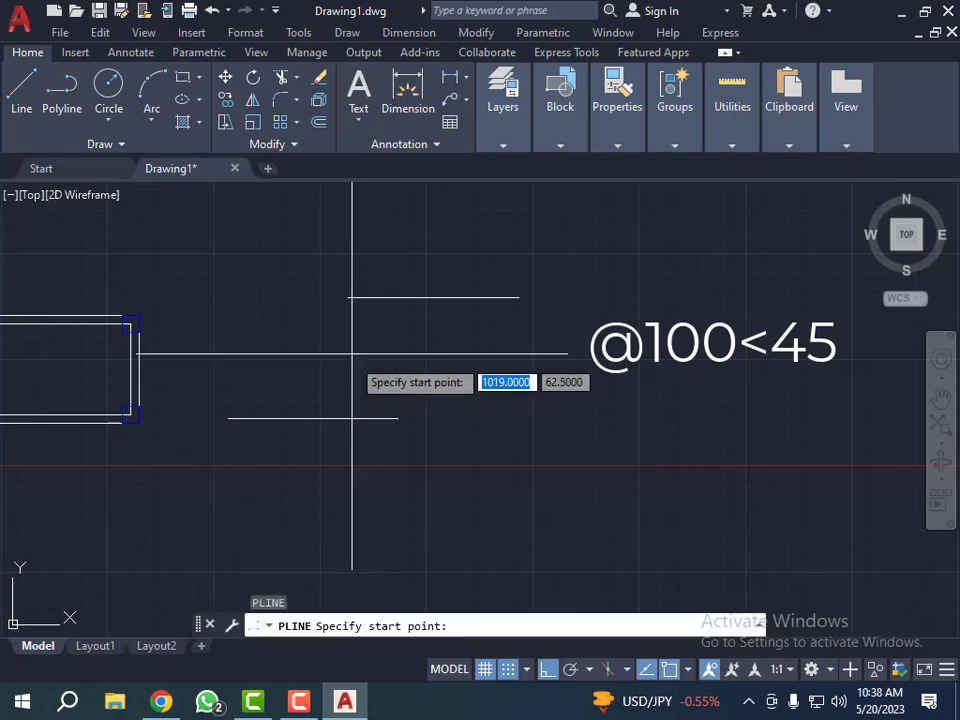
left_click(348, 298)
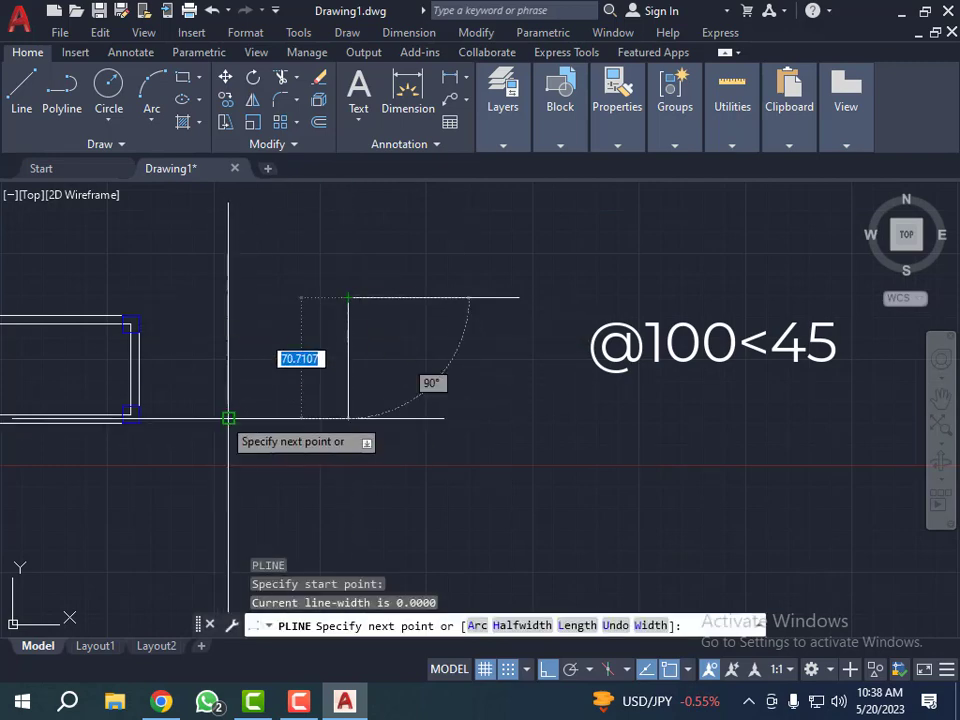
left_click(228, 418)
key("Escape")
scroll(268, 425, "up", 2)
key("Escape")
key("Escape")
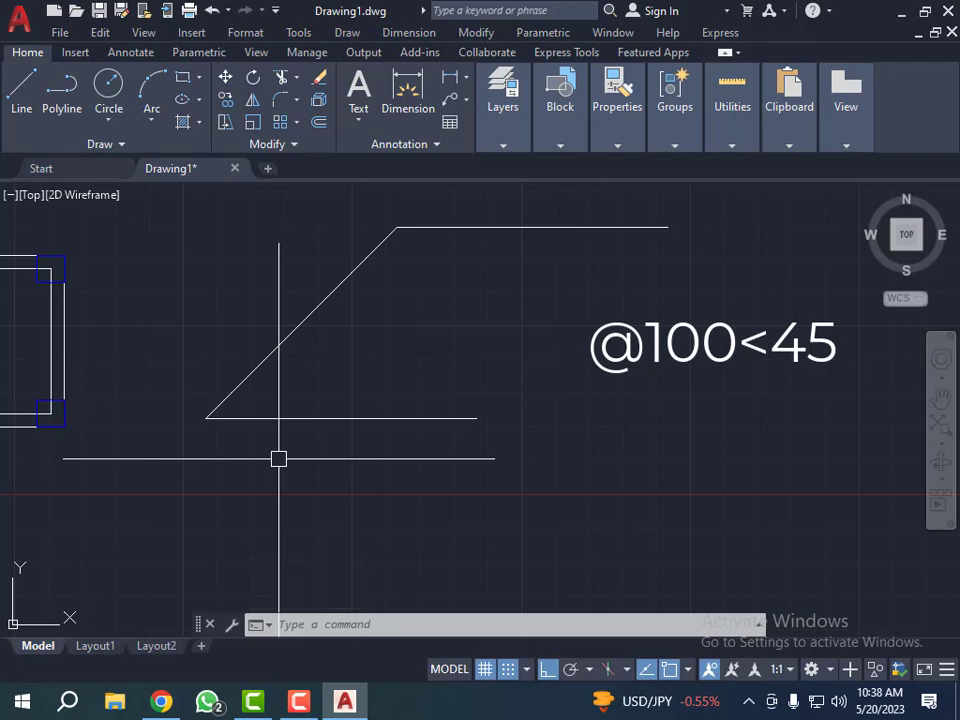
Add an angular dimension between the lower horizontal line and the diagonal line.
type("dan")
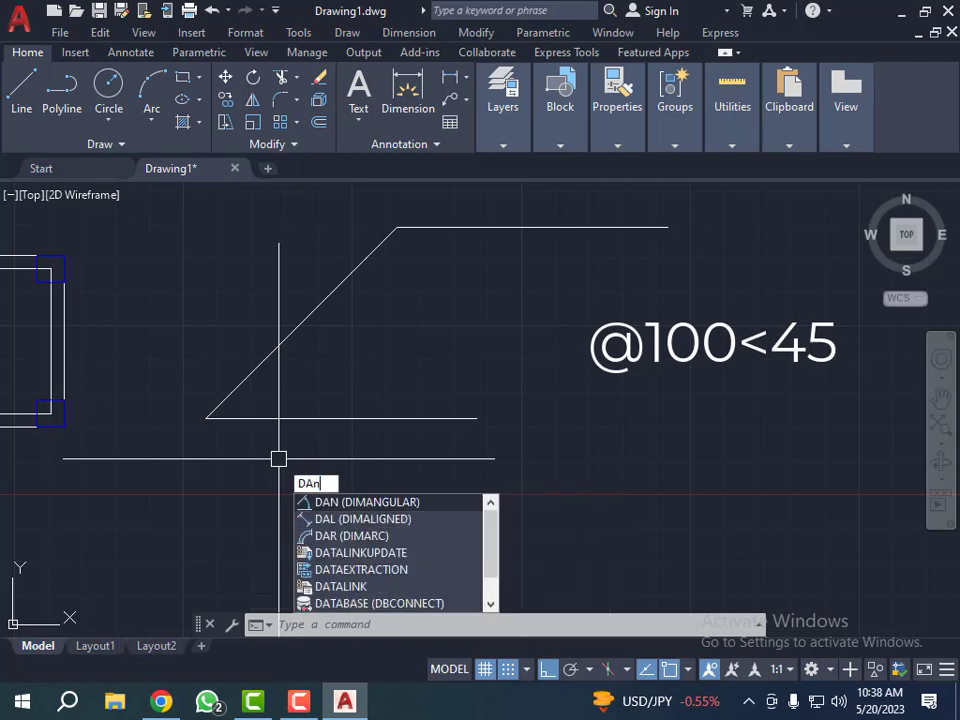
key("Return")
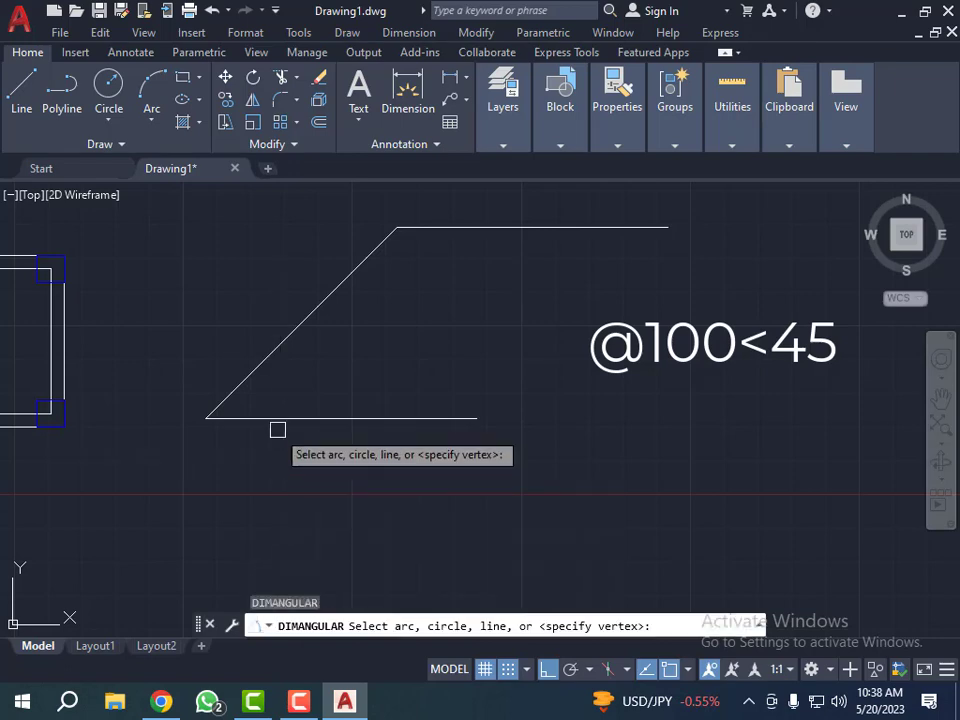
left_click(276, 418)
left_click(260, 380)
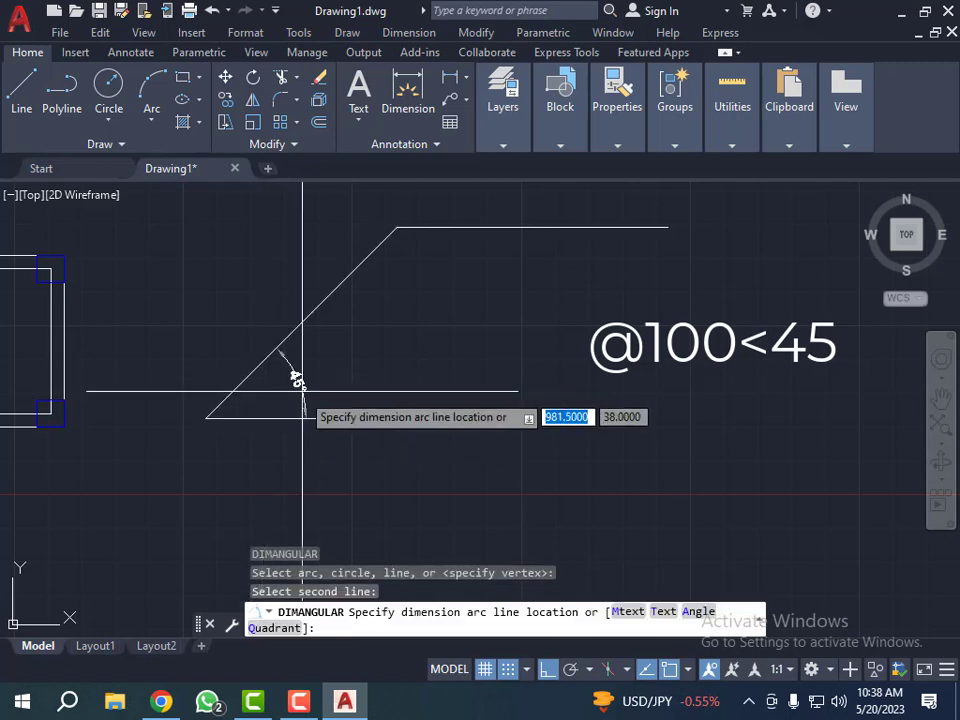
left_click(297, 372)
scroll(300, 372, "up", 6)
scroll(328, 448, "down", 5)
key("Escape")
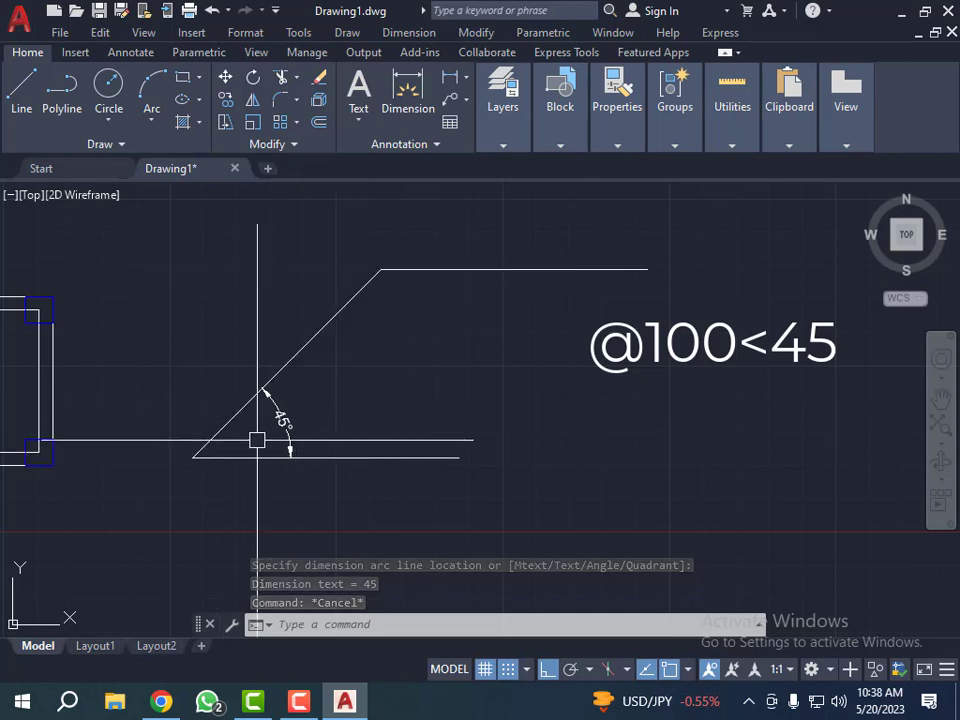
Add an aligned dimension along the diagonal line, placed on its upper-left side.
left_click(466, 78)
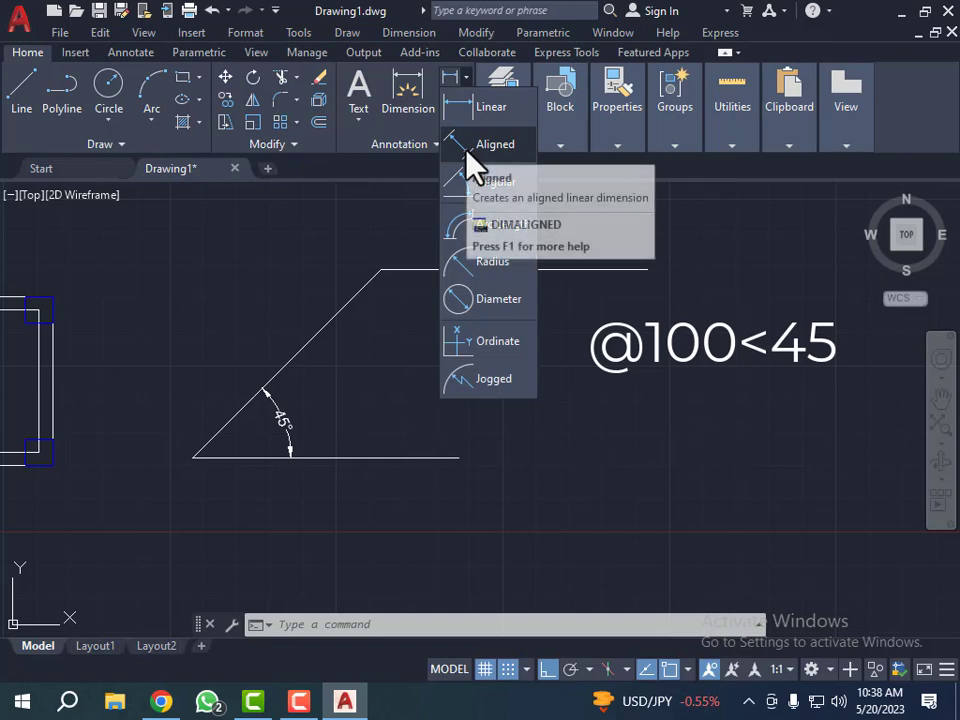
left_click(466, 148)
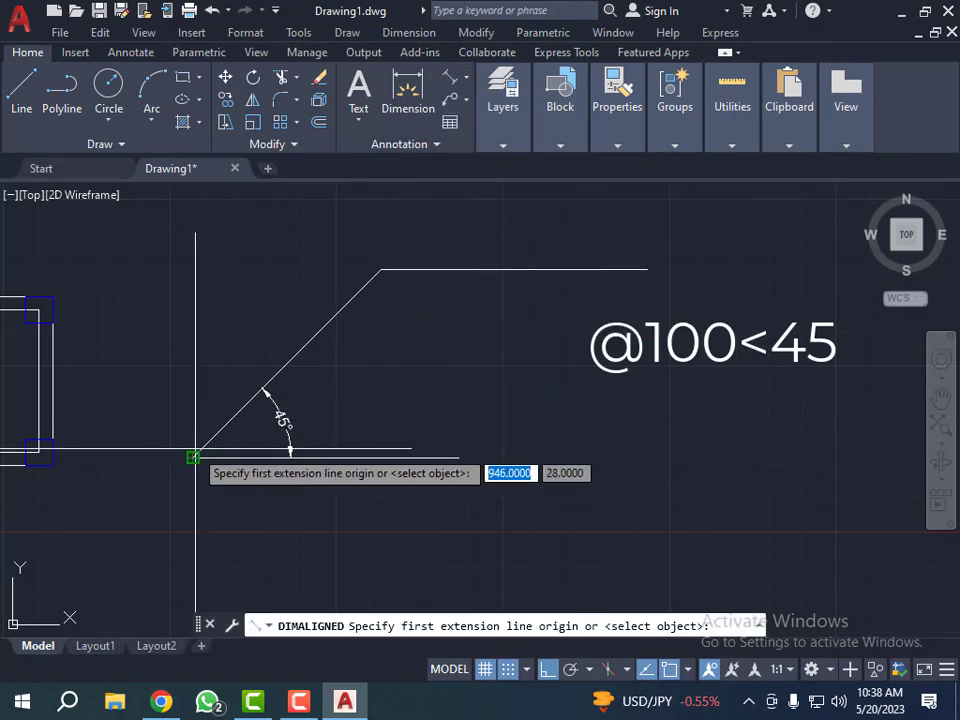
left_click(193, 457)
left_click(380, 269)
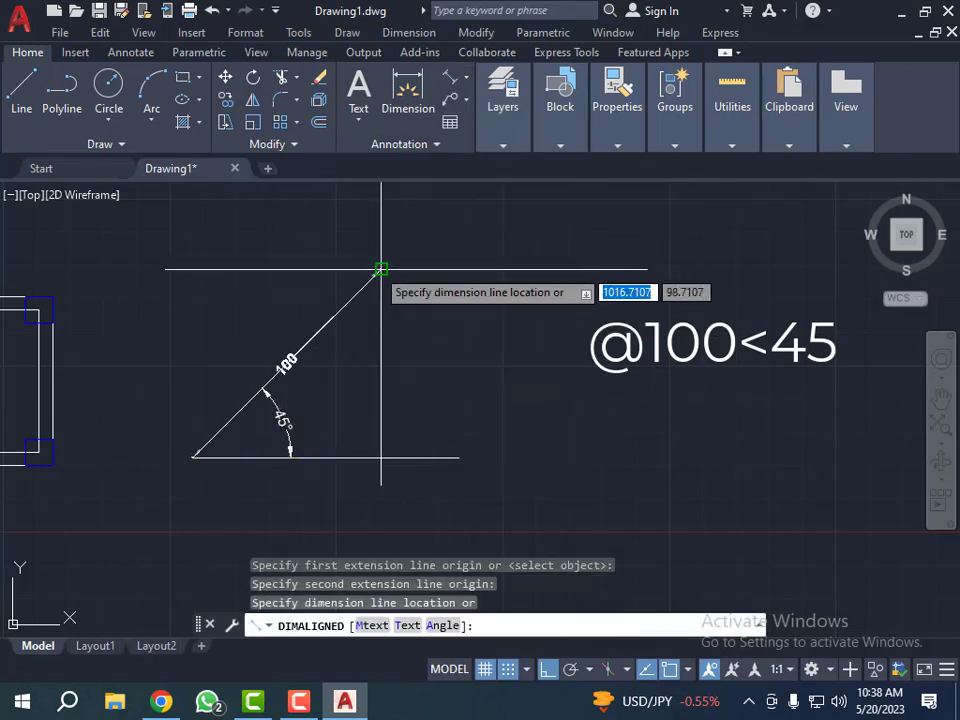
left_click(203, 284)
Inspect the aligned and angular dimensions on the diagonal line.
scroll(203, 284, "up", 3)
scroll(272, 339, "down", 4)
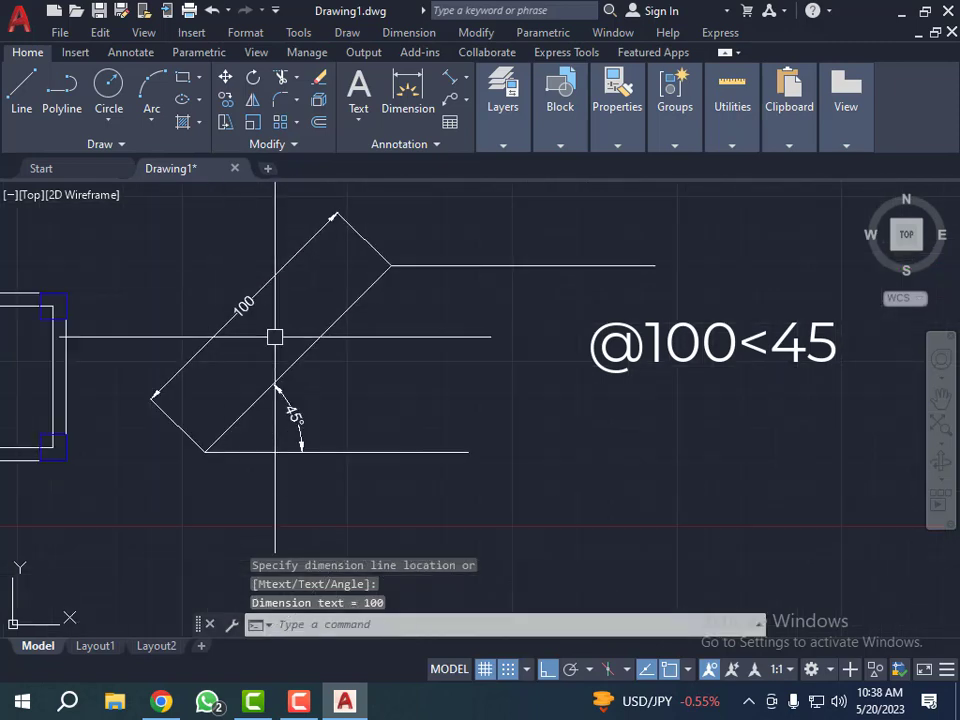
scroll(285, 390, "up", 3)
scroll(312, 423, "down", 3)
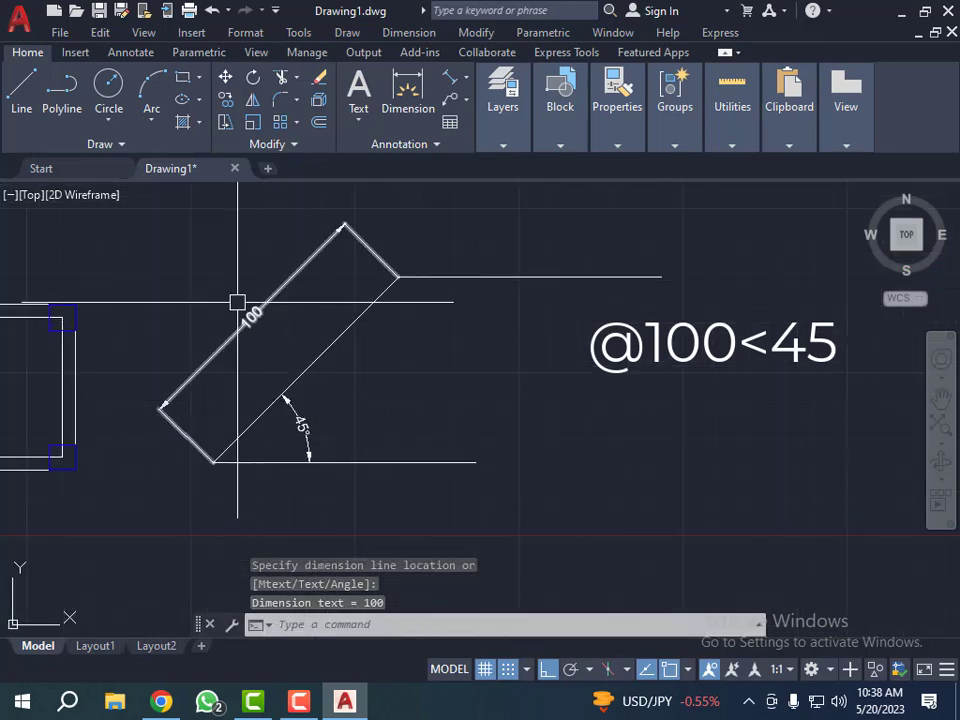
scroll(262, 320, "up", 3)
scroll(280, 356, "down", 3)
scroll(296, 336, "up", 3)
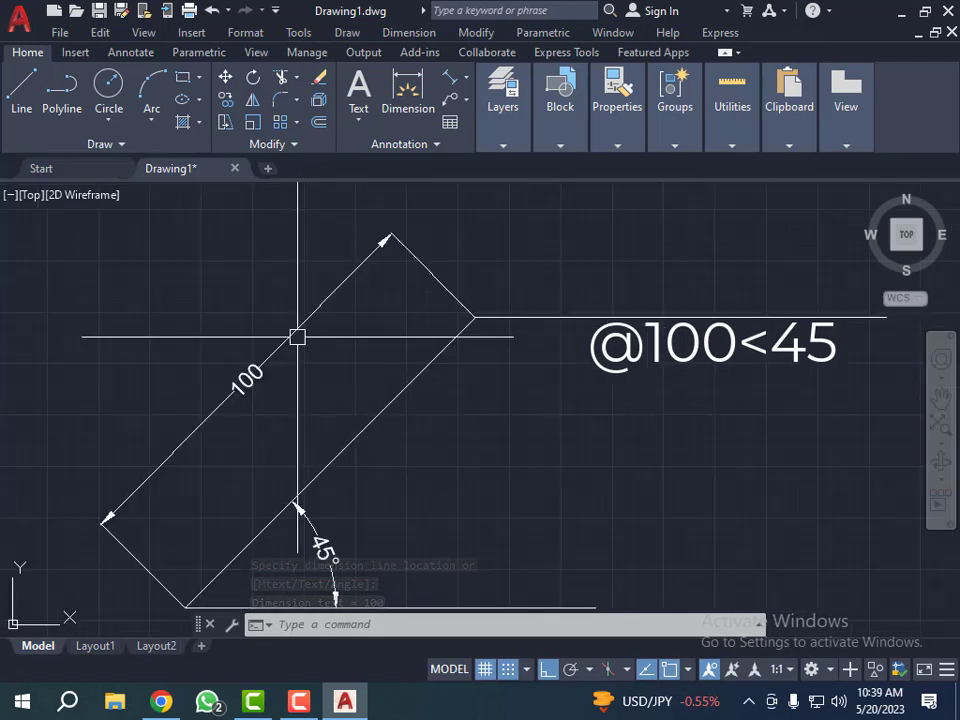
scroll(317, 370, "down", 5)
Copy the frame's lower-left blue square from its lower-left corner to near the vertex of the angled lines.
scroll(201, 364, "up", 8)
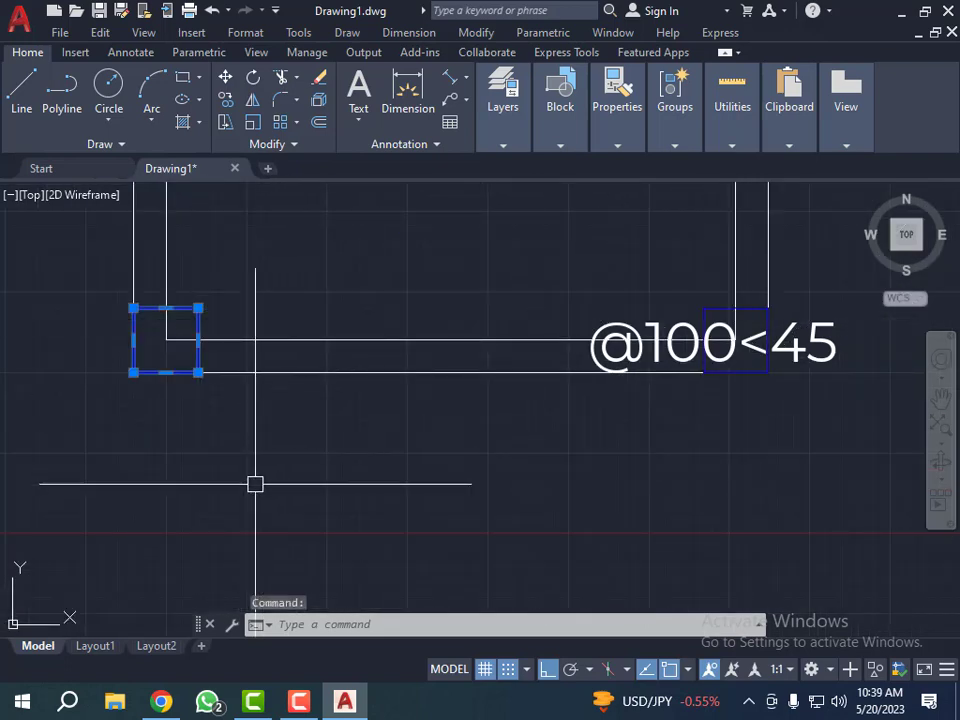
type("cp")
key("Return")
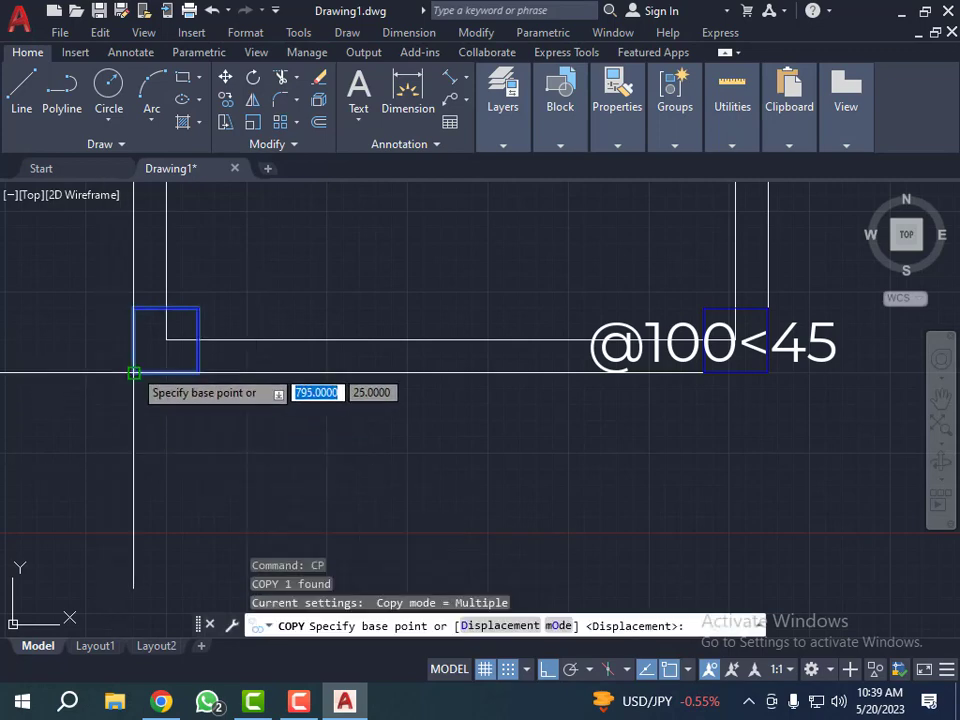
left_click(134, 373)
scroll(98, 380, "down", 6)
scroll(388, 385, "up", 6)
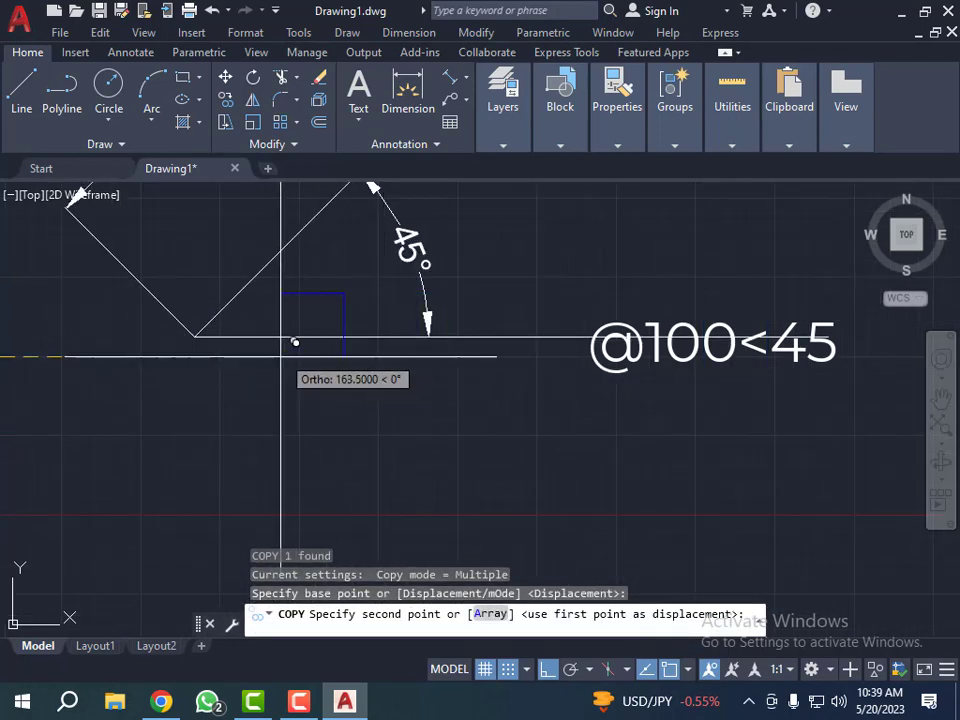
scroll(195, 334, "up", 2)
key("Escape")
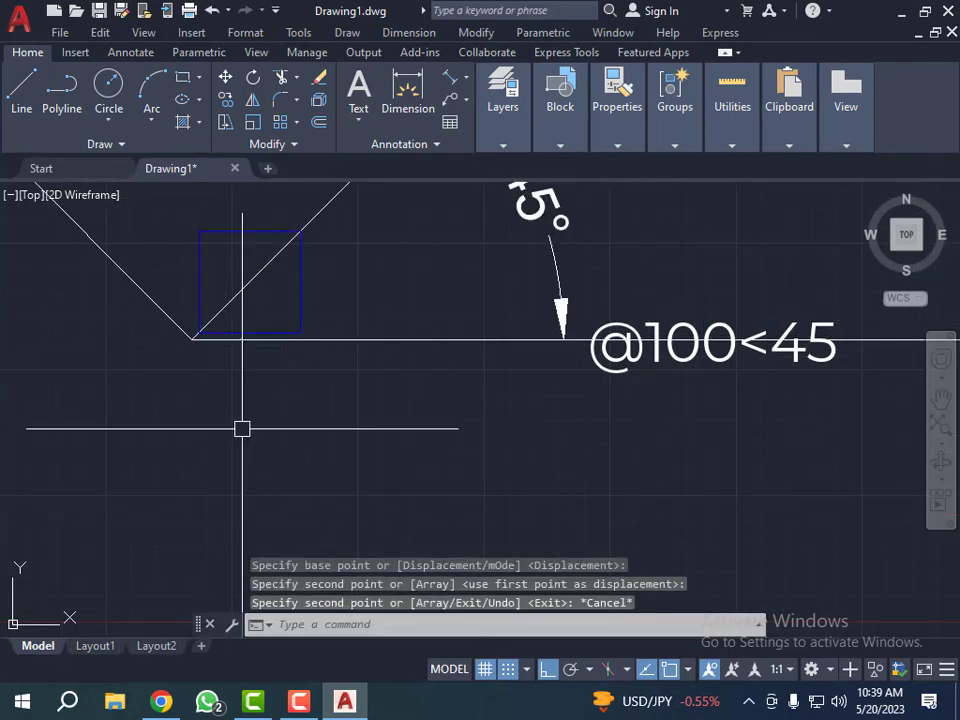
key("Escape")
key("Escape")
Move the copied blue square by its lower-right corner onto the lower horizontal line.
scroll(242, 429, "down", 4)
scroll(270, 405, "up", 4)
left_click(251, 358)
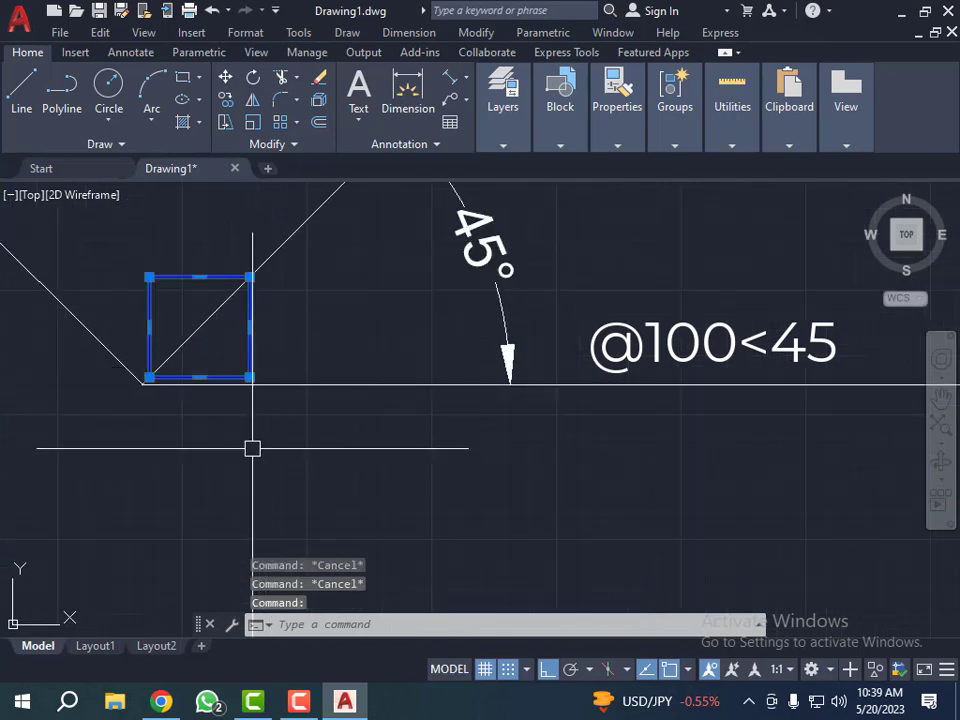
type("m")
key("Return")
scroll(146, 405, "up", 6)
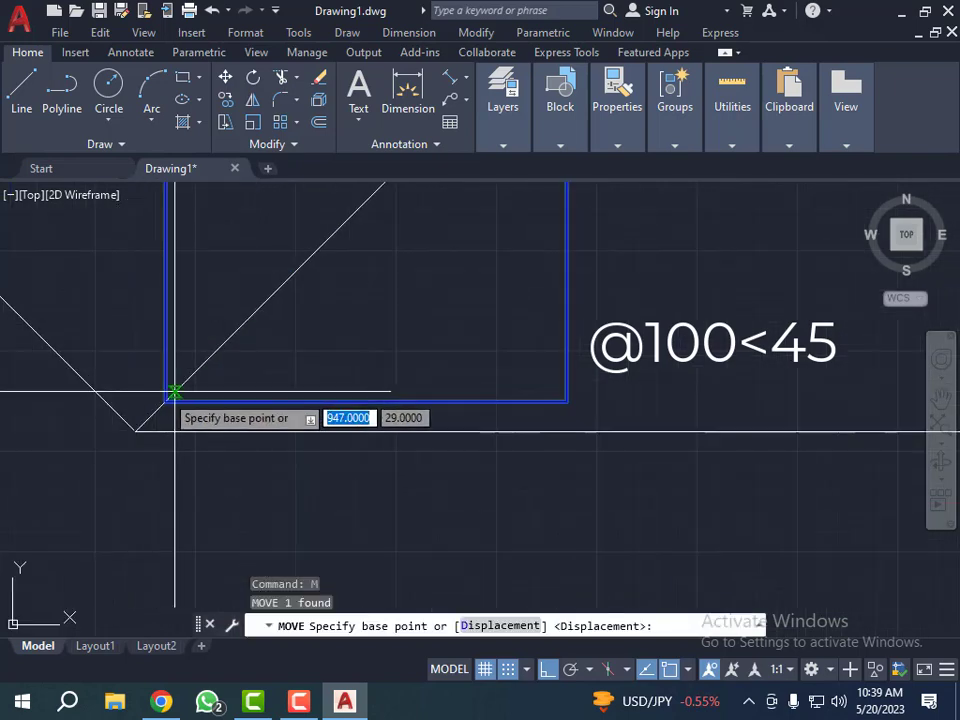
scroll(226, 375, "down", 4)
left_click(361, 386)
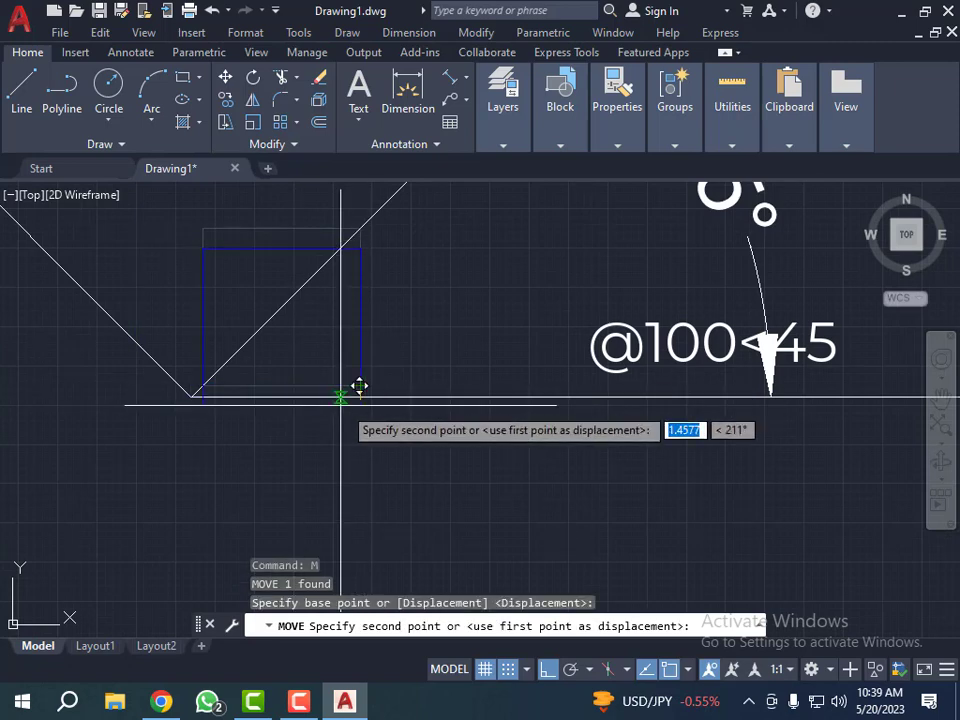
left_click(340, 405)
Move the copied blue square by its lower-left corner to the vertex where the diagonal meets the lower line.
left_click(183, 331)
left_click(154, 341)
left_click(195, 370)
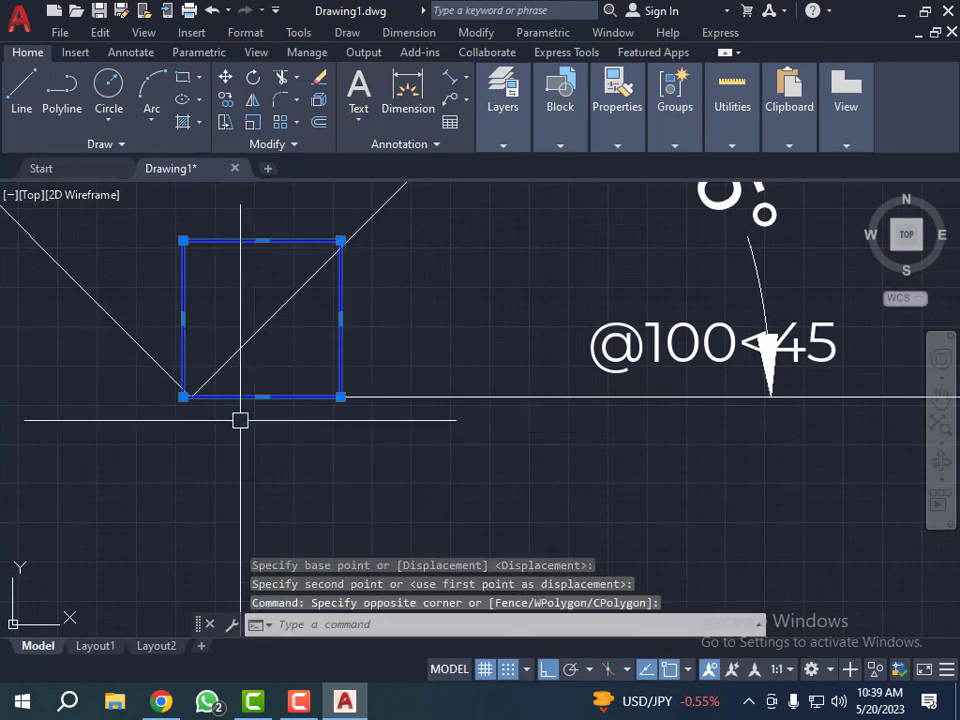
type("m")
key("Return")
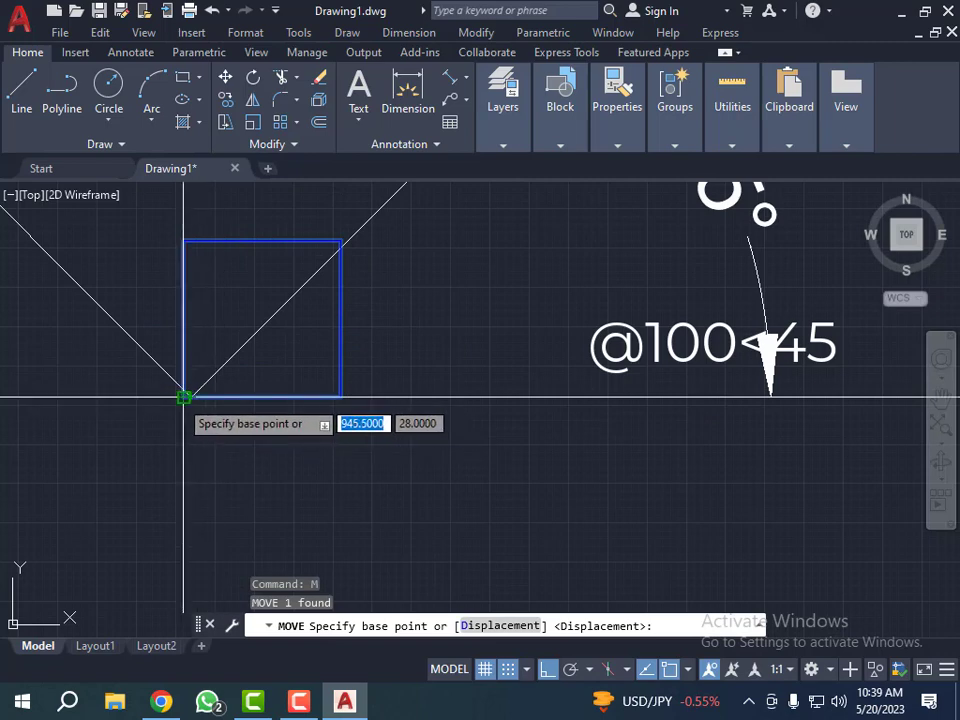
left_click(183, 397)
left_click(191, 397)
scroll(294, 409, "down", 3)
key("Escape")
key("Escape")
key("Escape")
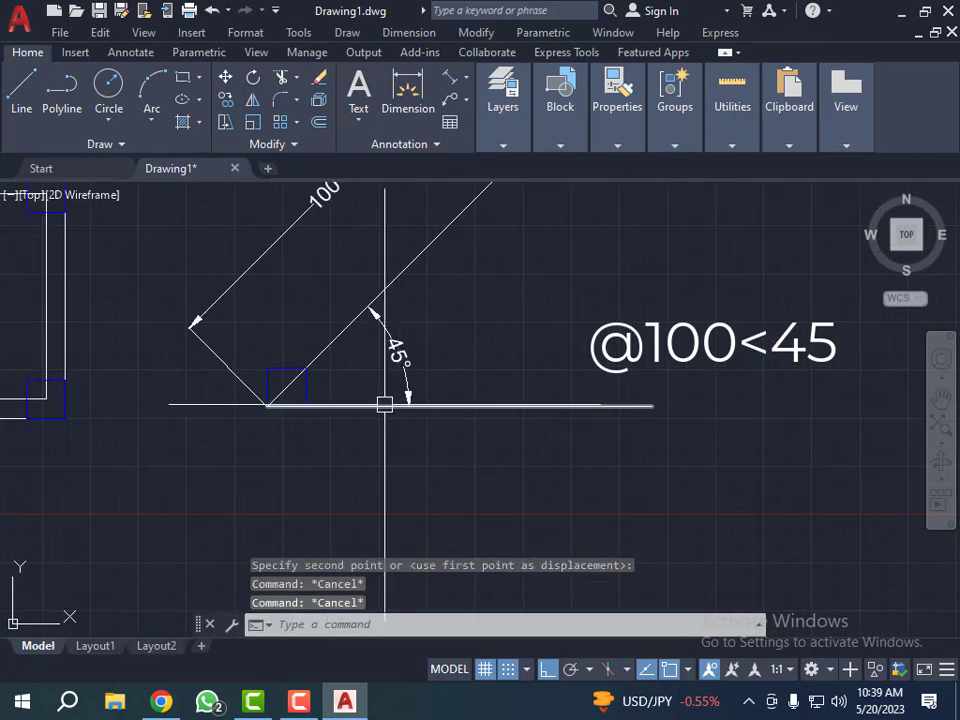
Examine the blue square at the lower vertex and the diagonal's upper endpoint.
scroll(328, 402, "up", 2)
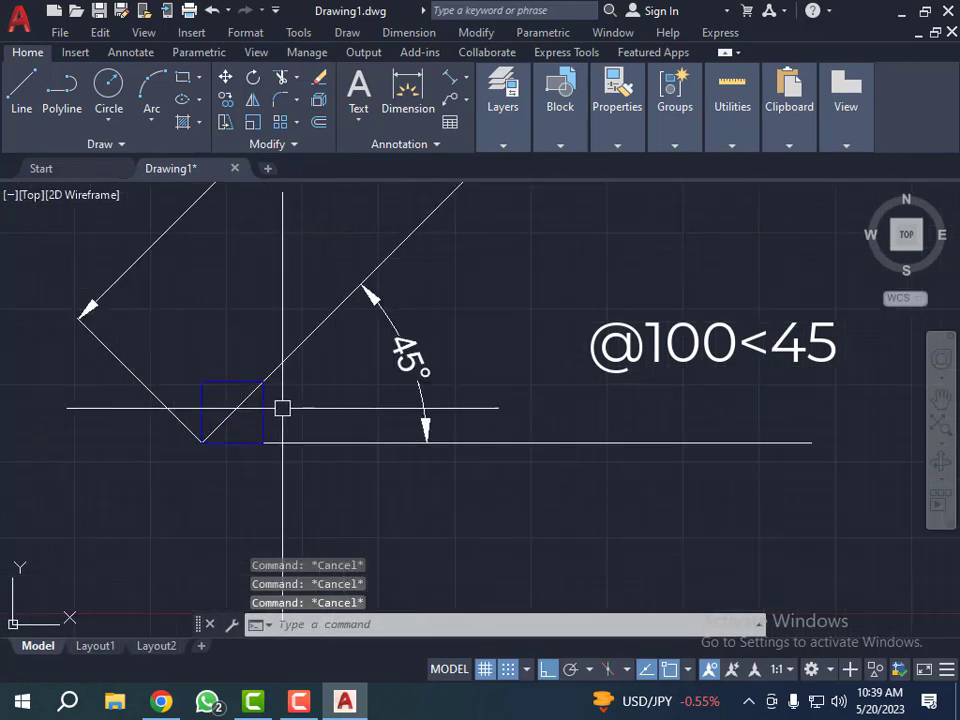
scroll(253, 499, "down", 4)
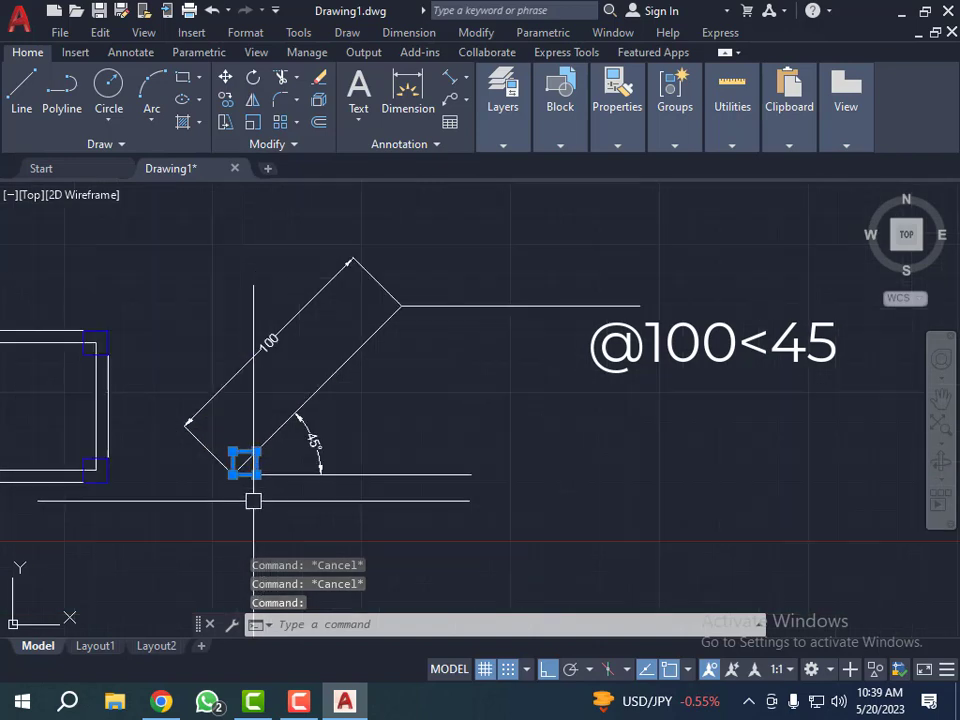
key("Escape")
scroll(409, 280, "up", 4)
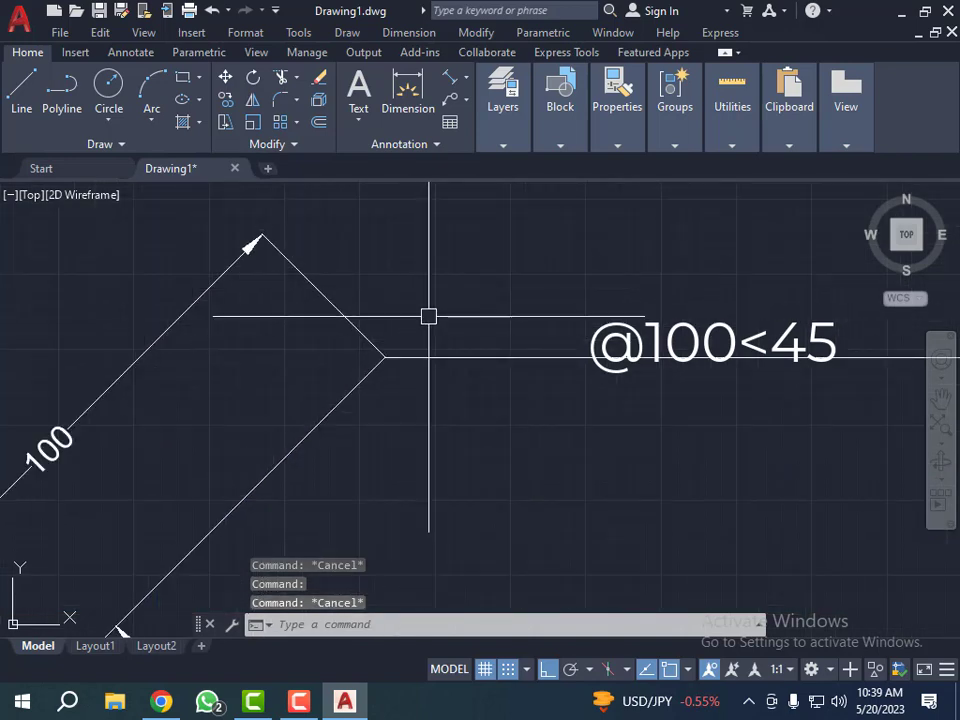
scroll(430, 316, "down", 6)
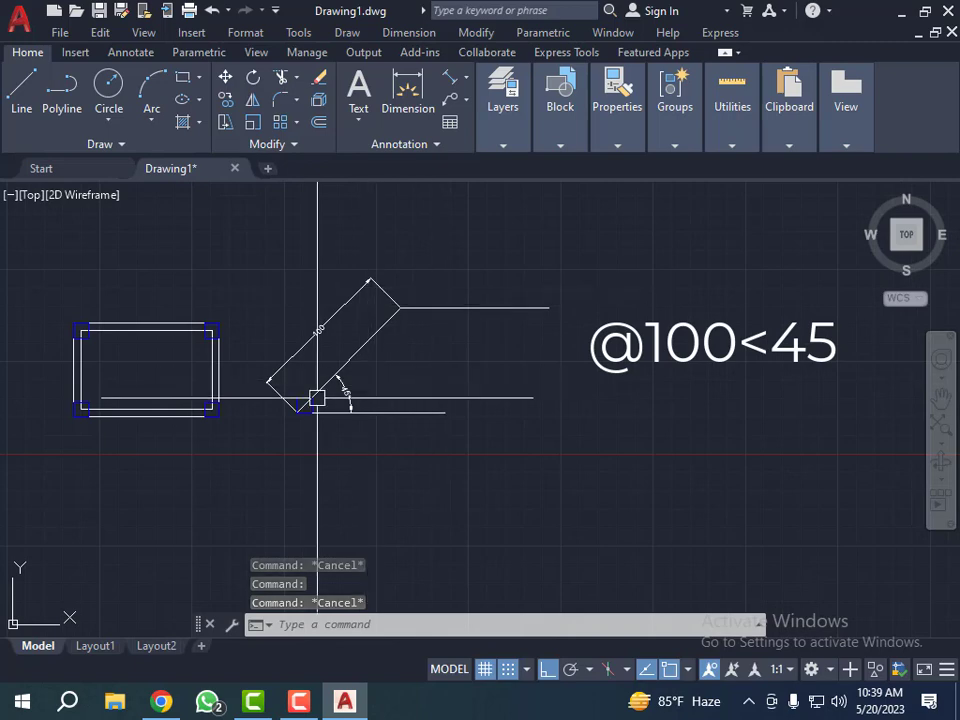
scroll(322, 407, "up", 5)
scroll(330, 408, "down", 5)
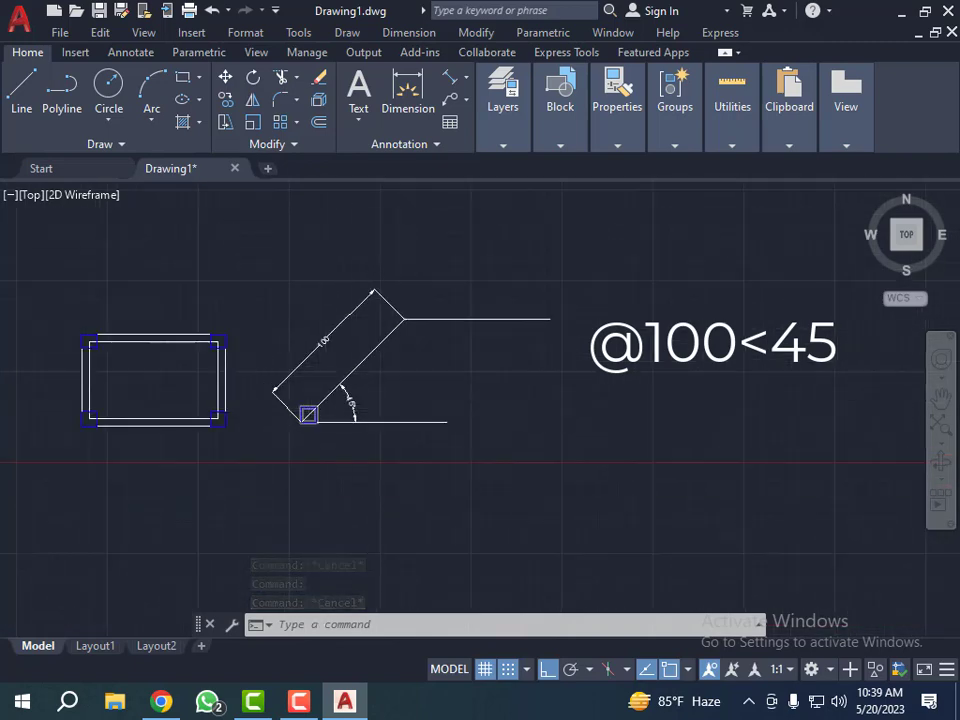
Copy the blue square at the vertex 100 units at a 45° angle, using its lower-left corner as base point.
scroll(318, 420, "up", 5)
left_click(345, 425)
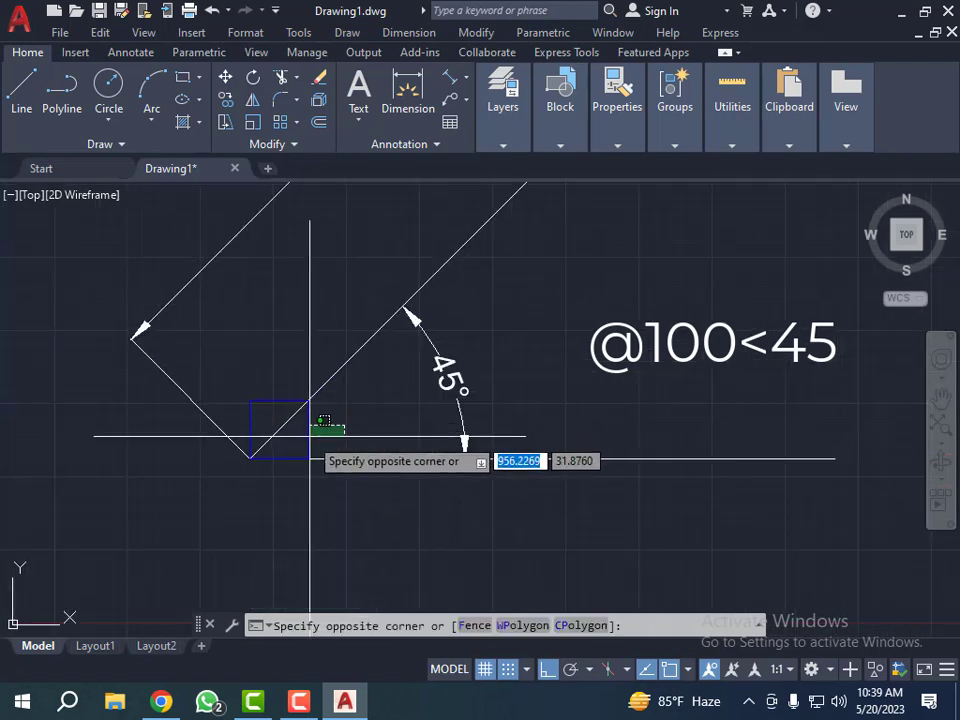
left_click(305, 440)
type("cp")
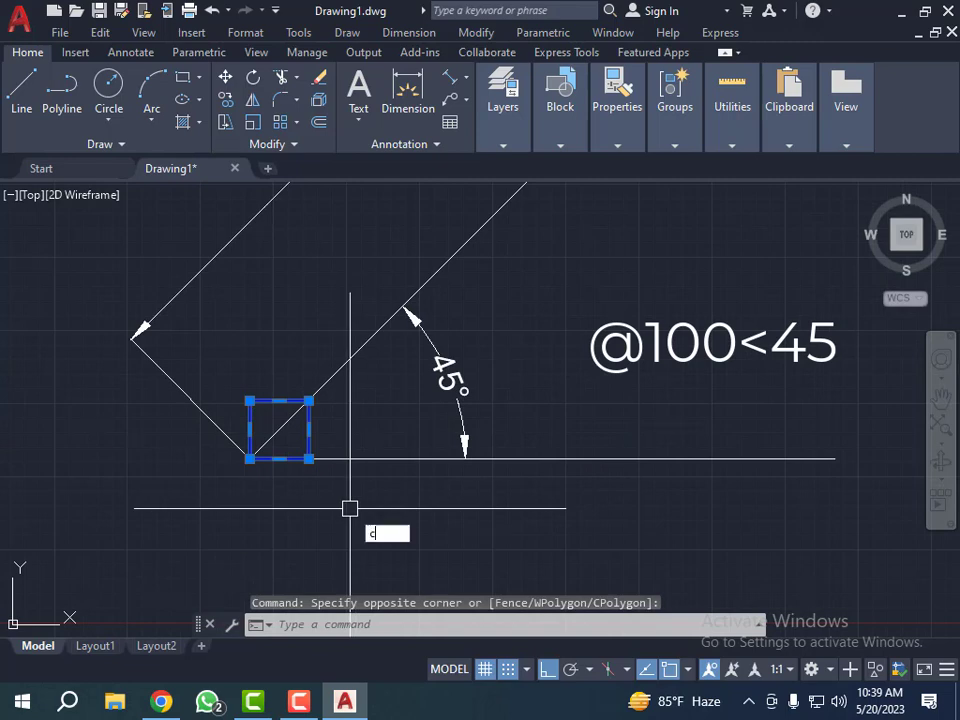
key("Return")
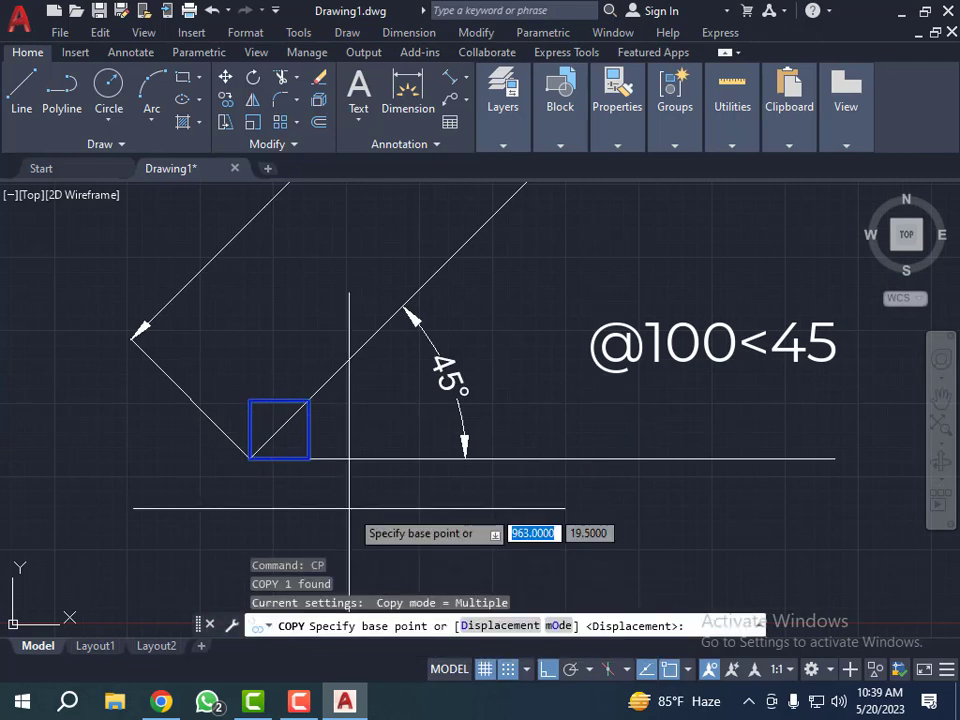
left_click(250, 460)
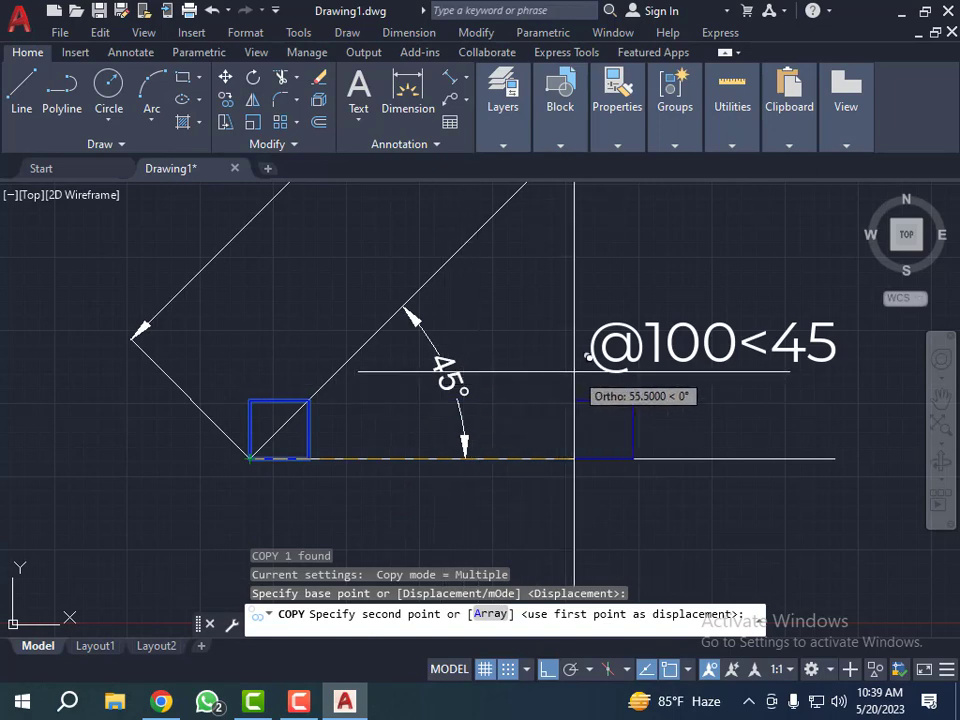
type("10")
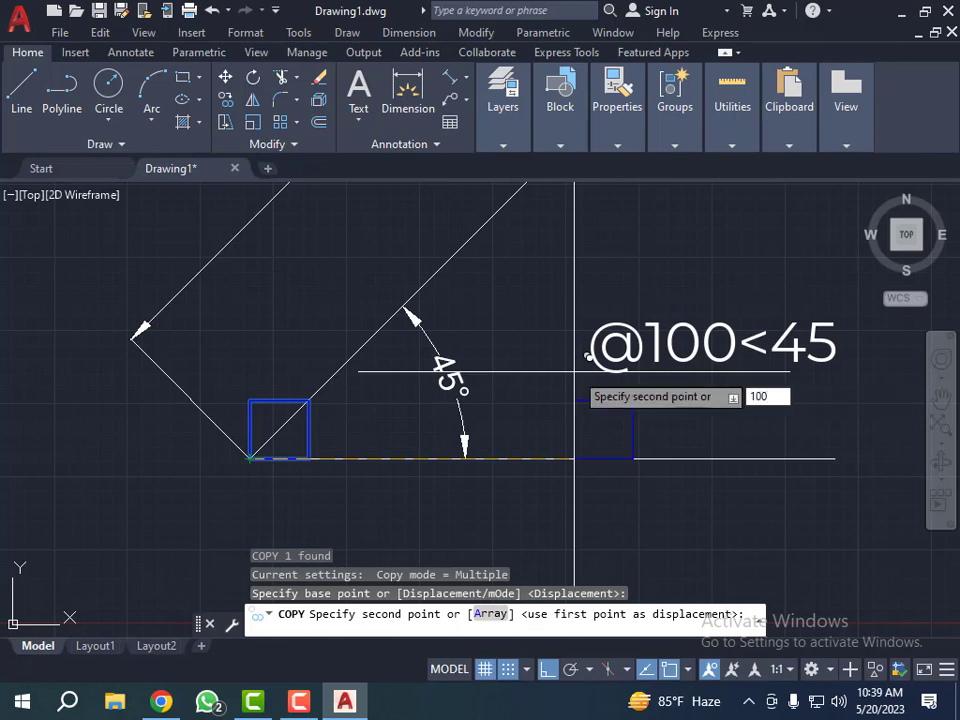
type("0")
key("Tab")
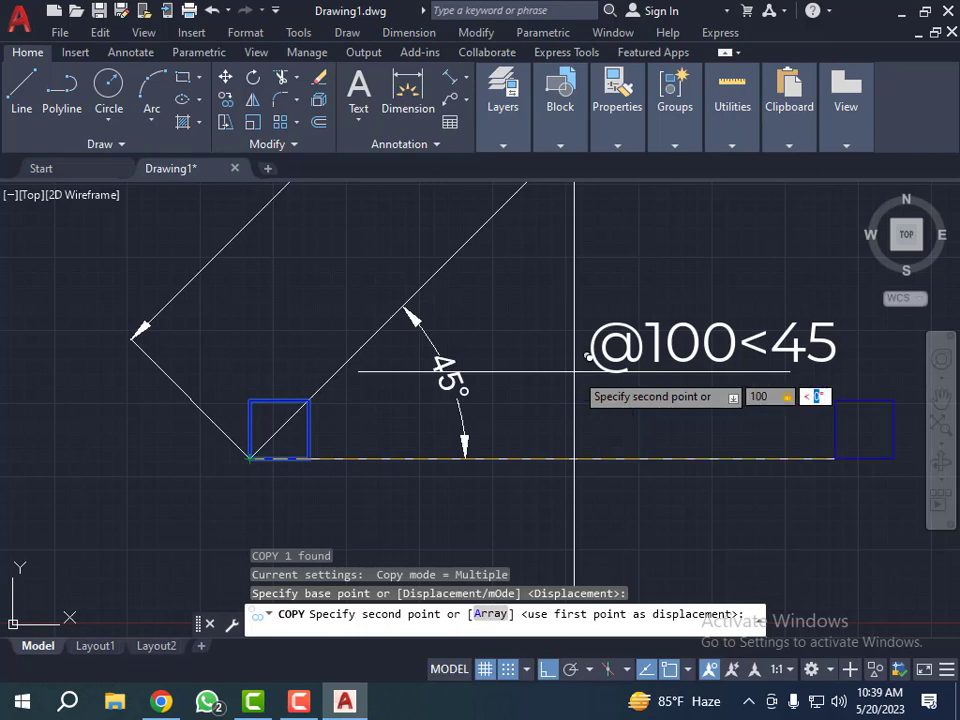
type("45")
key("Return")
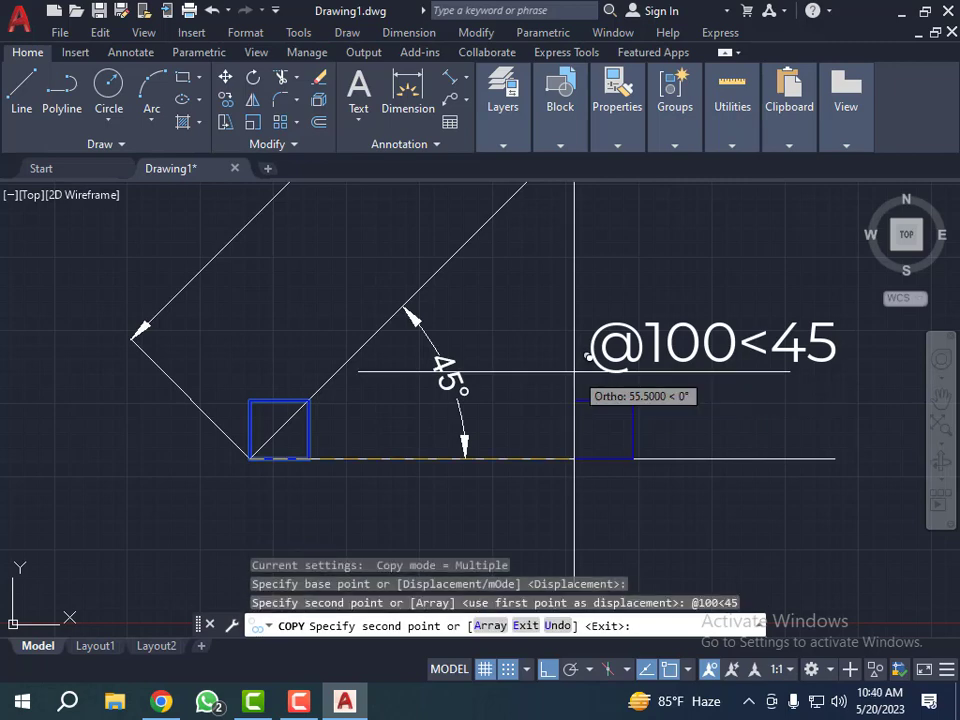
scroll(574, 371, "down", 4)
key("Escape")
Check the position of the copied blue square at the upper end of the diagonal line.
scroll(407, 354, "down", 3)
scroll(500, 270, "up", 3)
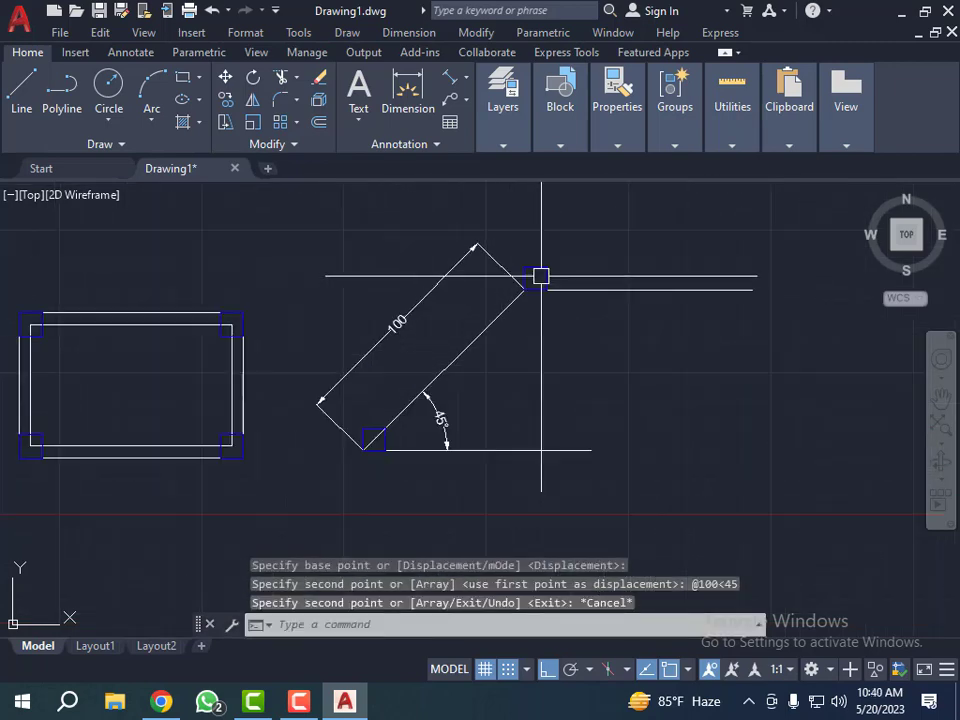
scroll(541, 276, "up", 4)
scroll(497, 285, "down", 5)
scroll(466, 410, "up", 2)
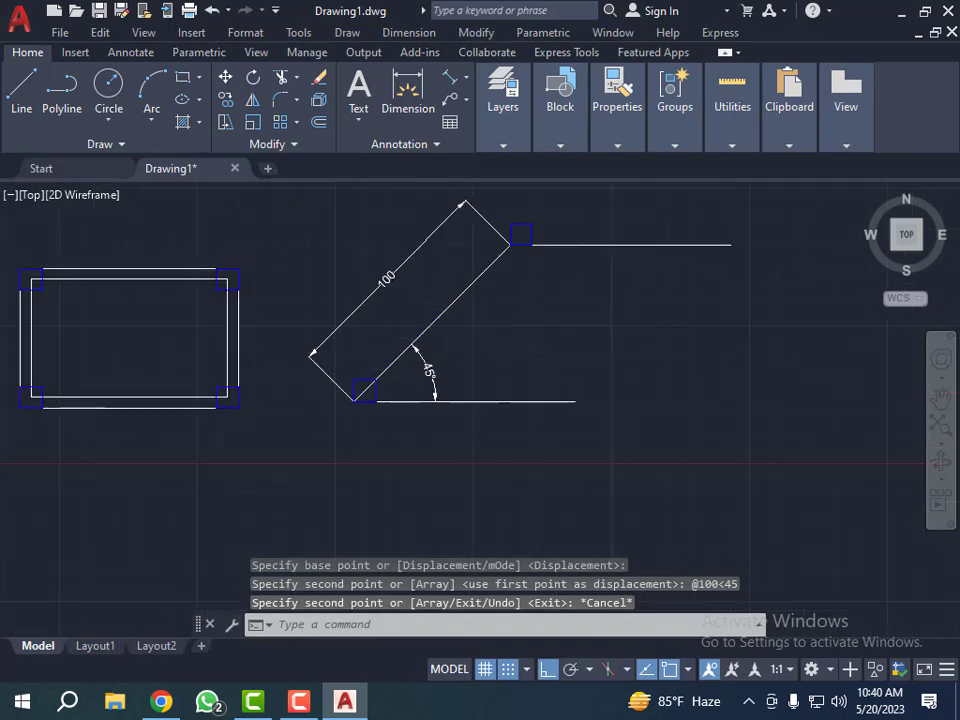
scroll(435, 336, "up", 2)
scroll(364, 495, "down", 2)
middle_click_drag(496, 267, 433, 343)
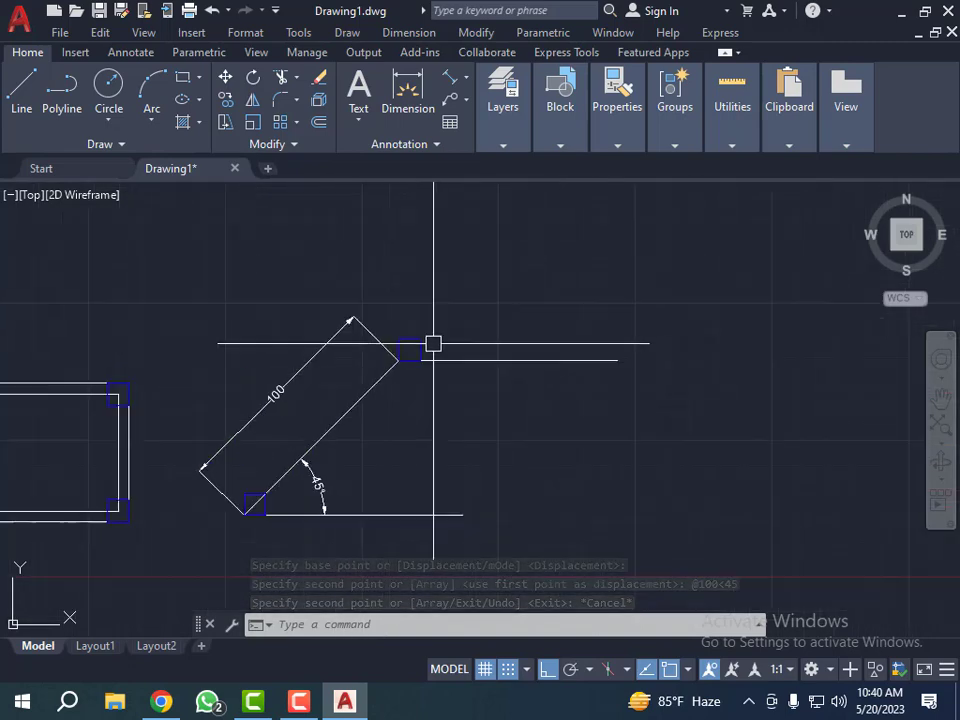
scroll(433, 343, "up", 4)
scroll(351, 358, "down", 6)
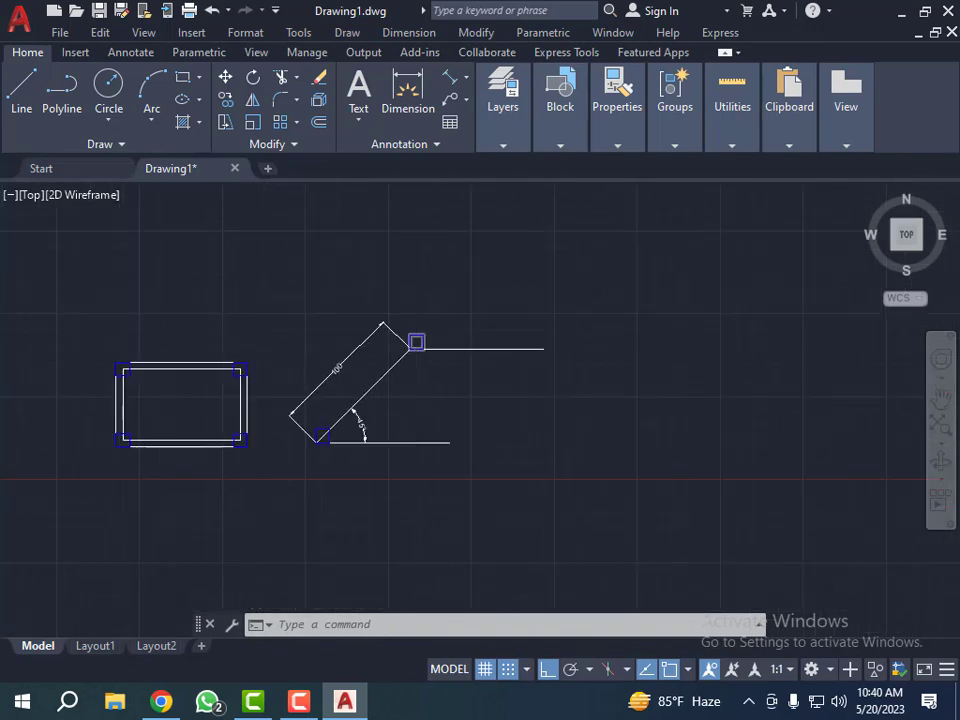